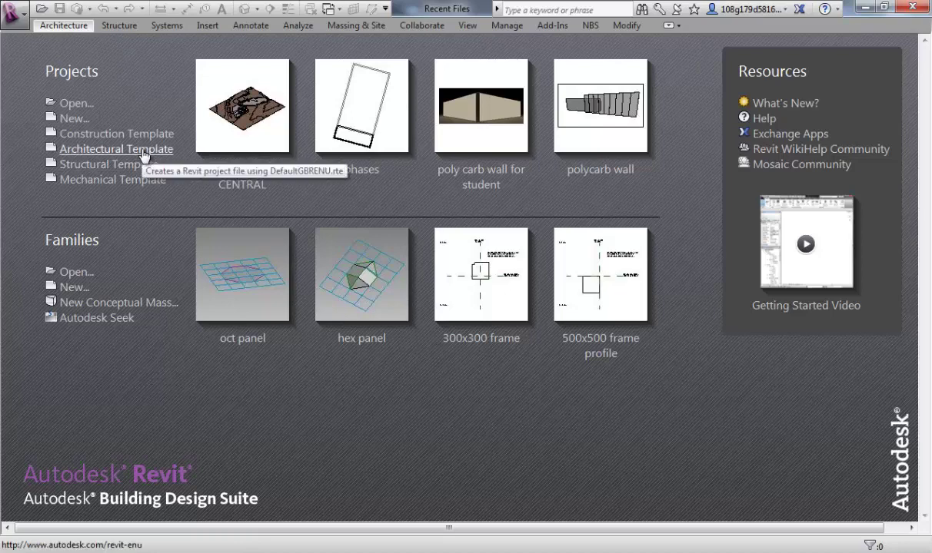
Start a new conceptual mass family from the Metric Mass.rft template
click(143, 151)
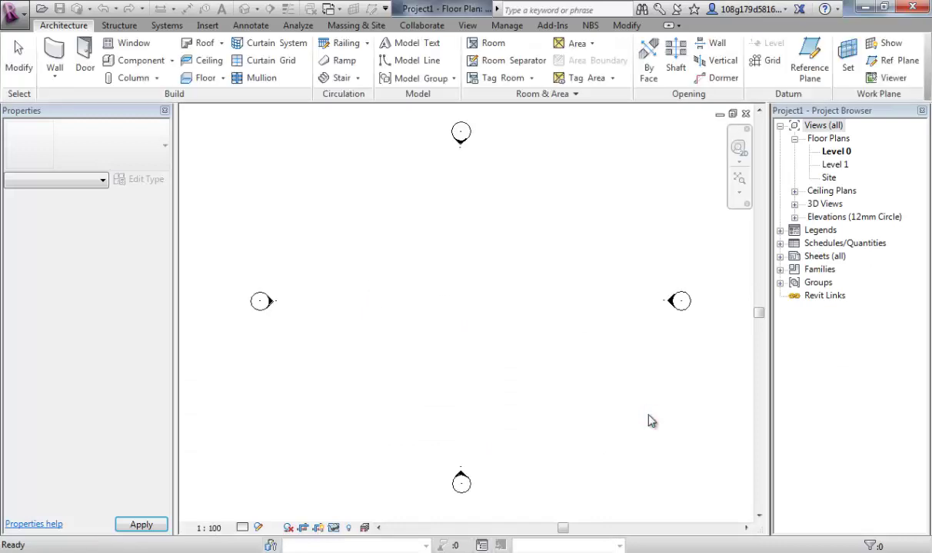
middle_drag(517, 340, 515, 341)
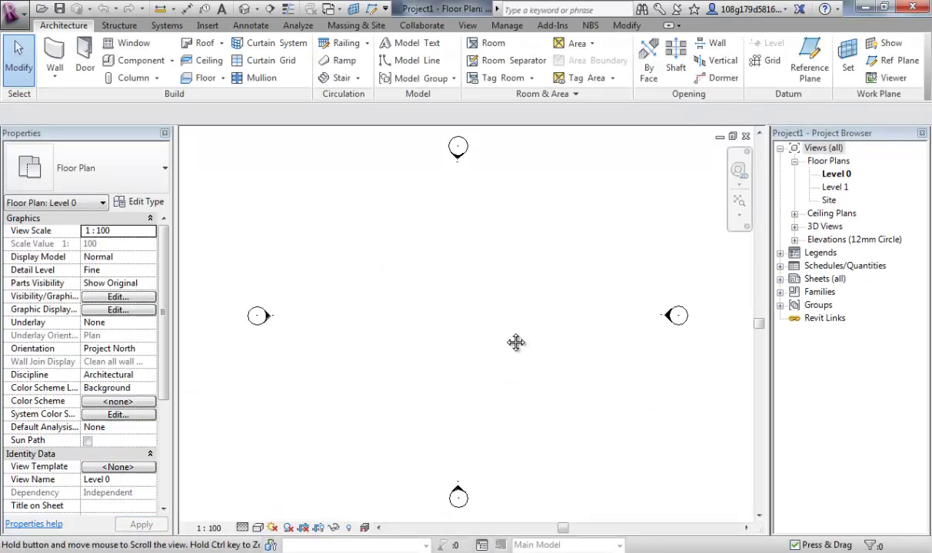
click(26, 21)
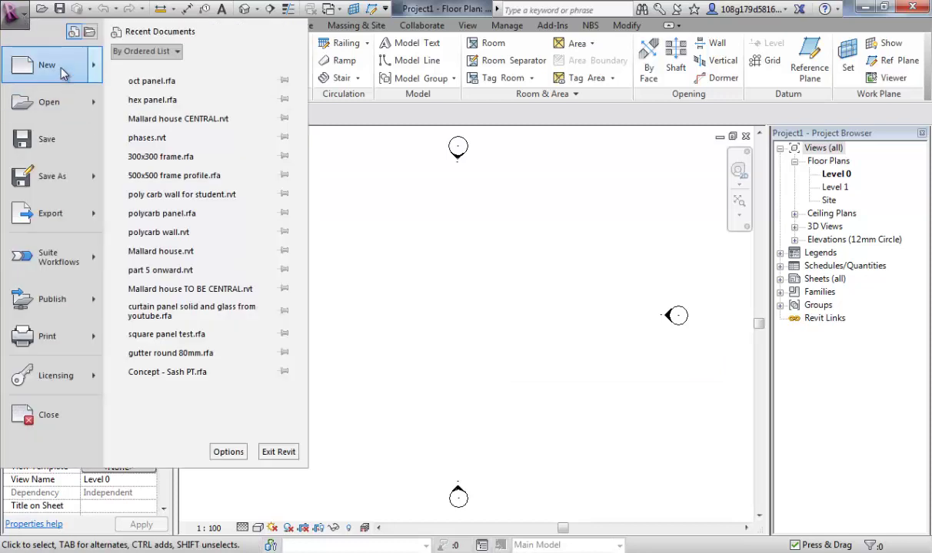
mouse_move(63, 70)
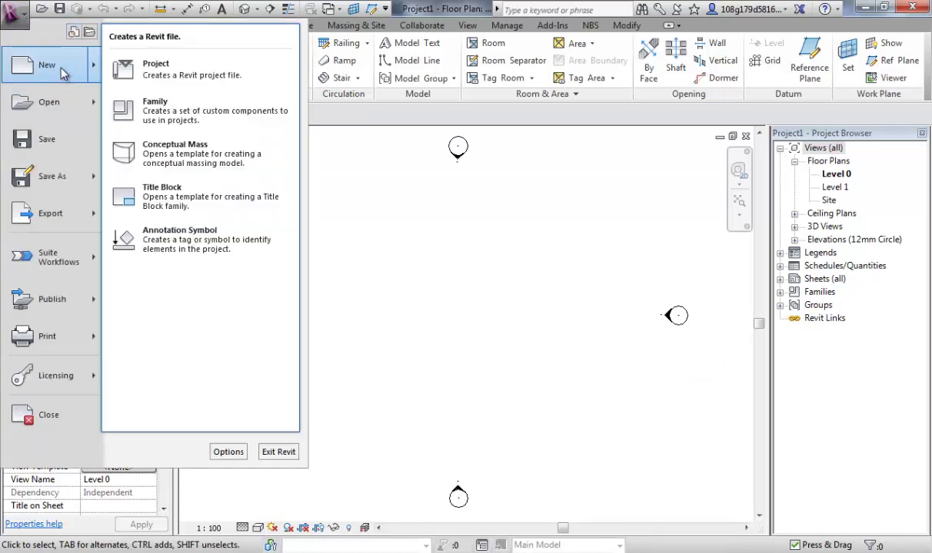
click(183, 158)
click(254, 198)
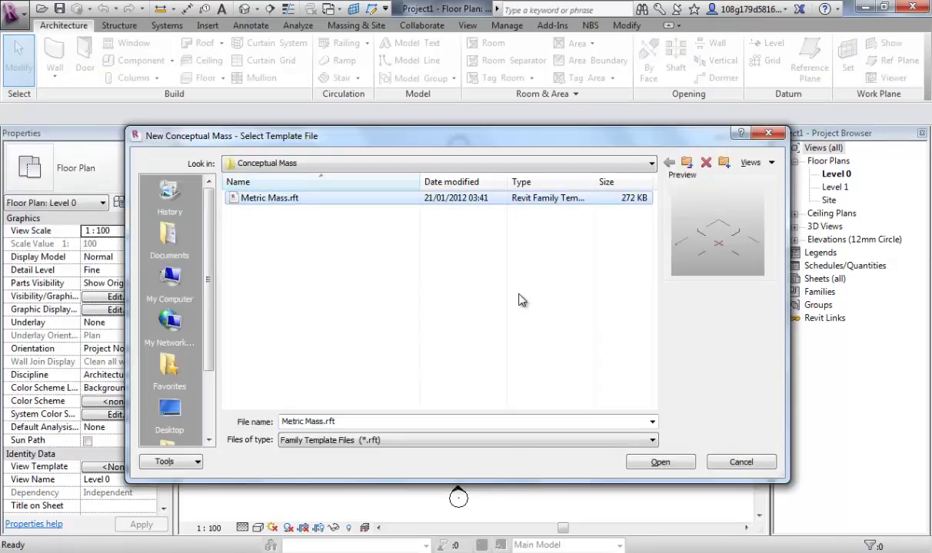
click(658, 461)
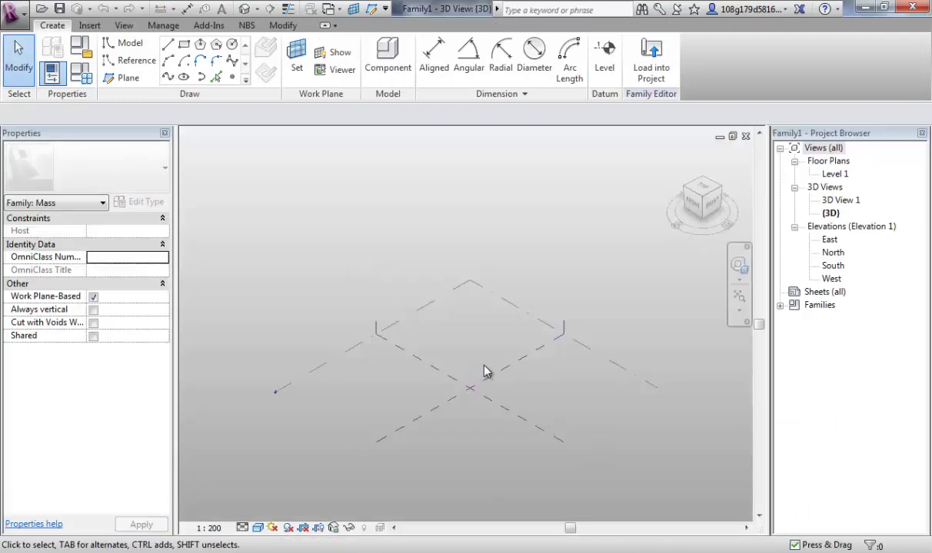
Select Level 1 and display its work plane in the 3D view
middle_drag(489, 364, 471, 318)
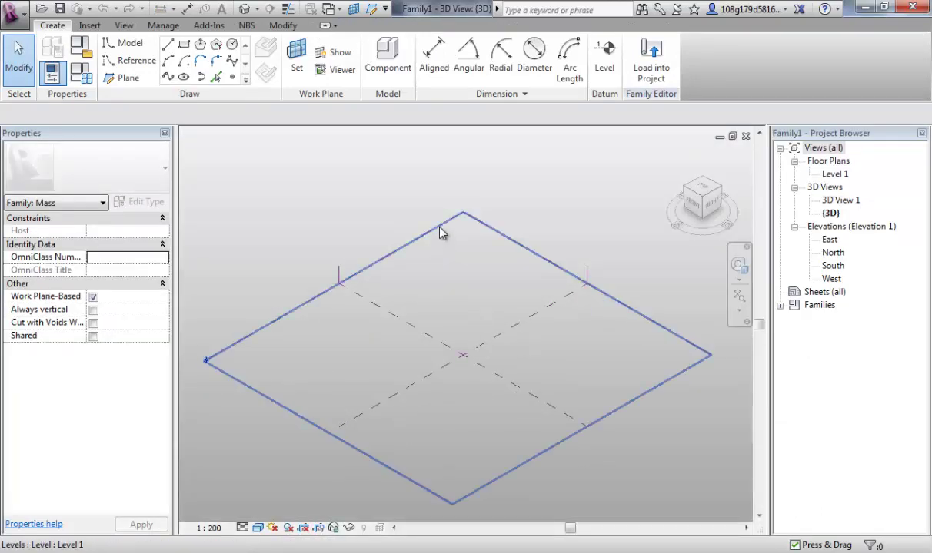
click(538, 241)
click(340, 52)
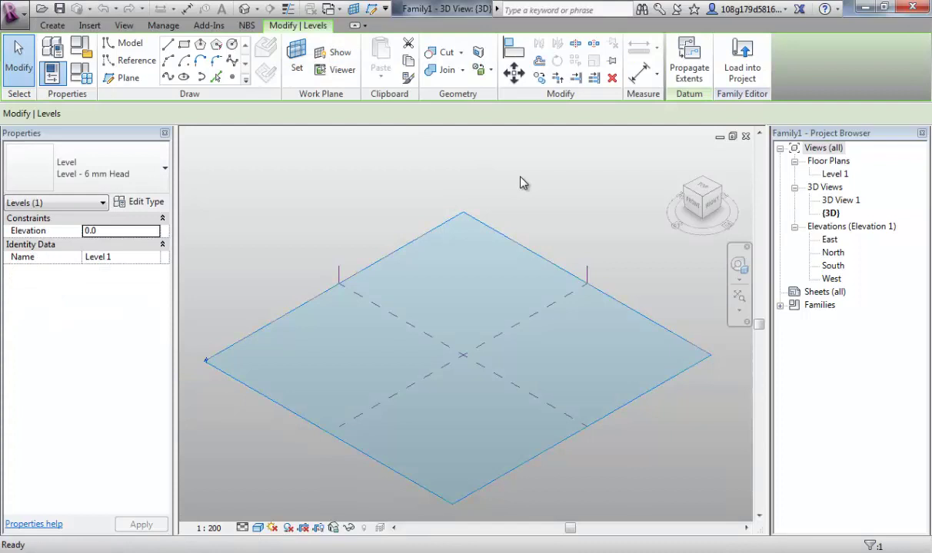
click(524, 181)
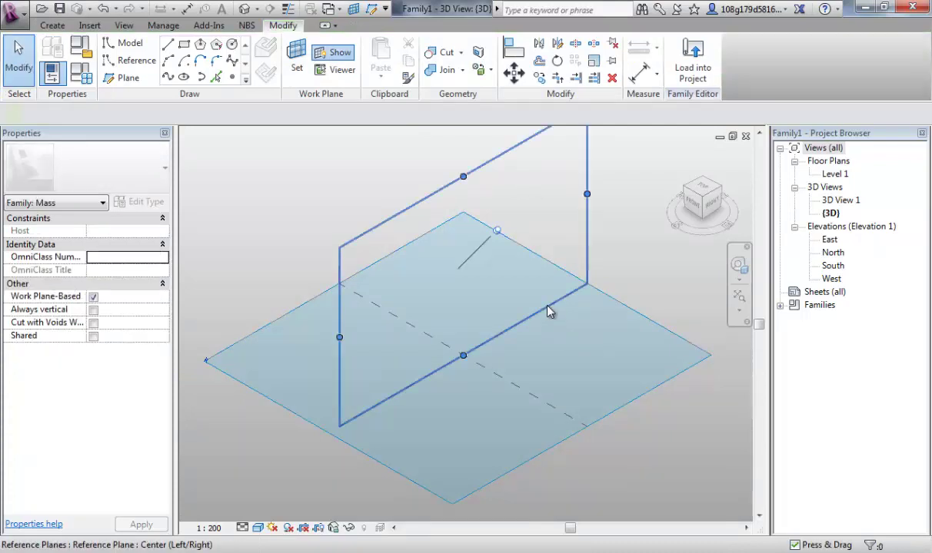
Select the centre reference planes and Level 1 in turn to inspect them
click(551, 311)
click(415, 332)
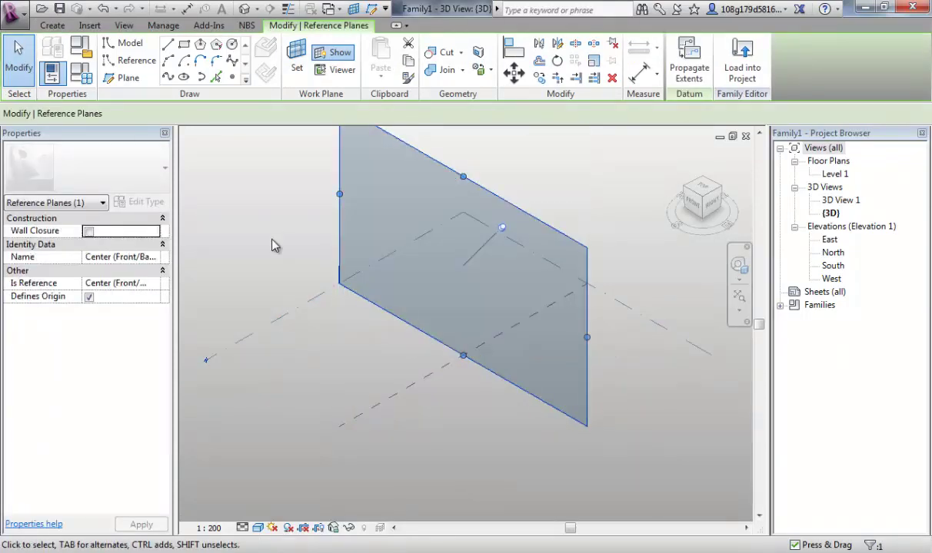
click(271, 244)
click(302, 309)
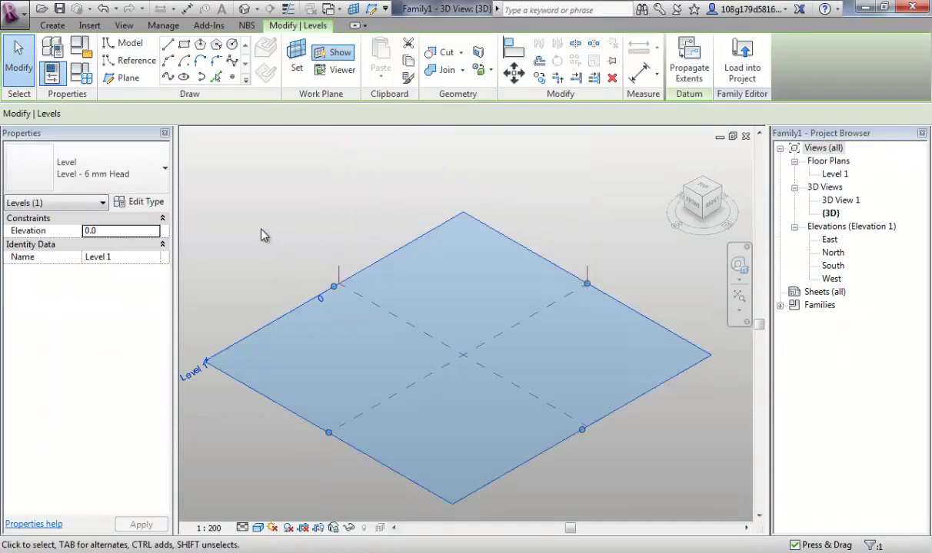
click(312, 258)
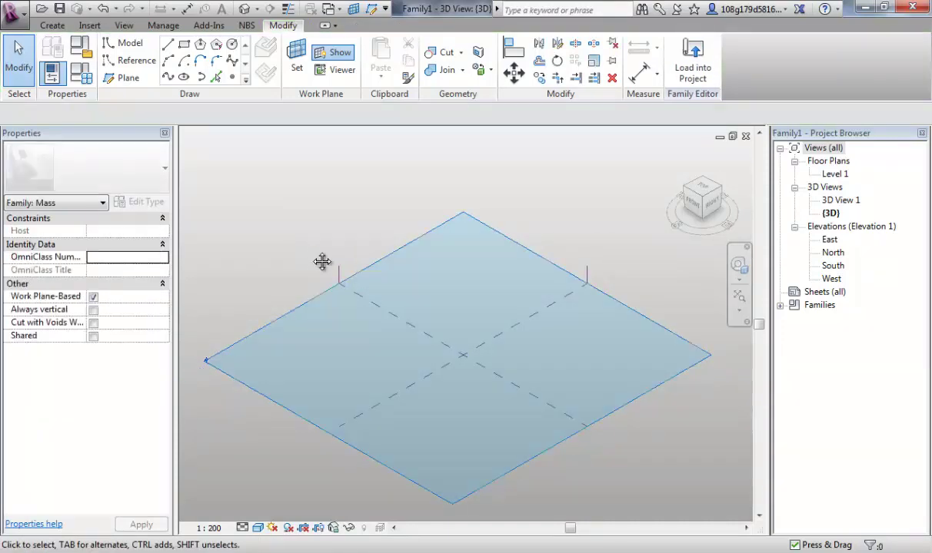
click(353, 264)
click(291, 238)
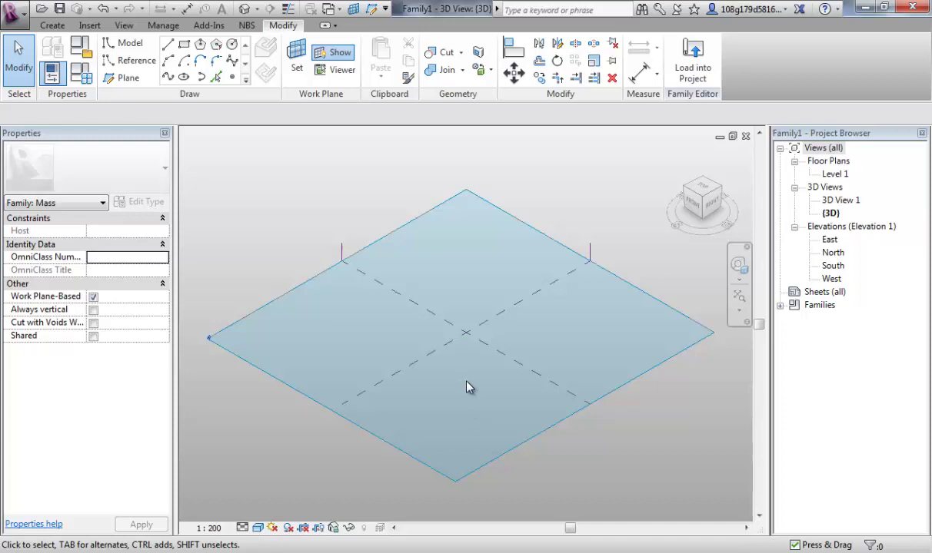
Open the Level 1 floor plan and frame the crossing centre reference planes
double_click(835, 175)
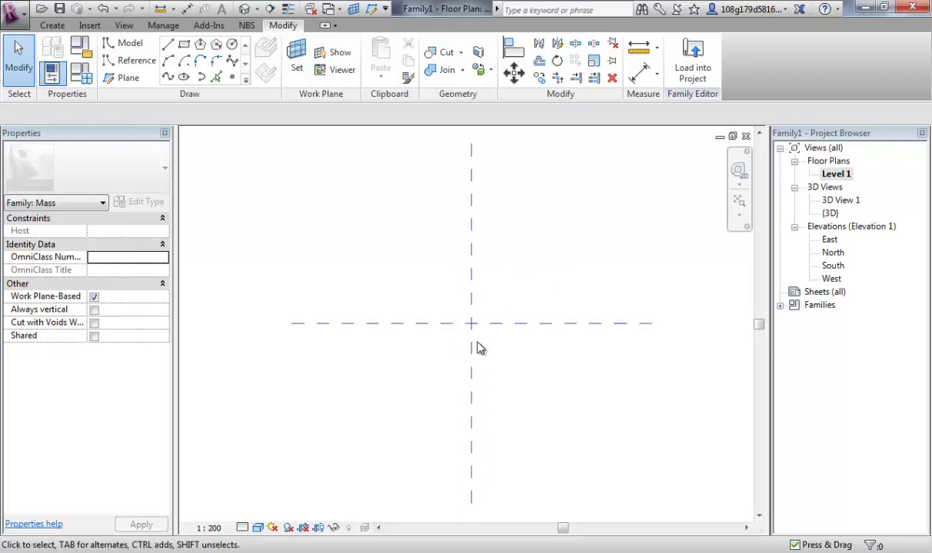
scroll(520, 268, down, 1)
middle_drag(519, 269, 507, 258)
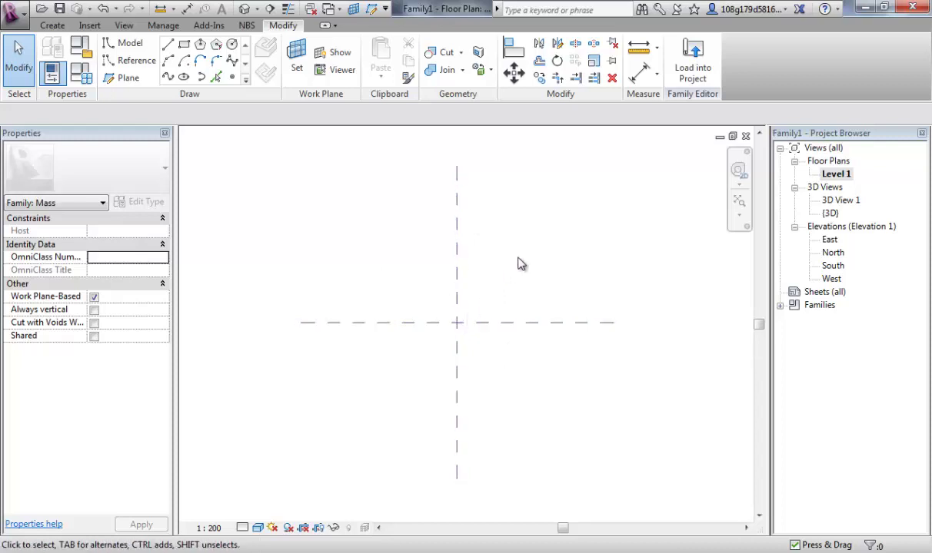
Copy the vertical centre plane 34000 to the left and 33000 to the right
click(458, 223)
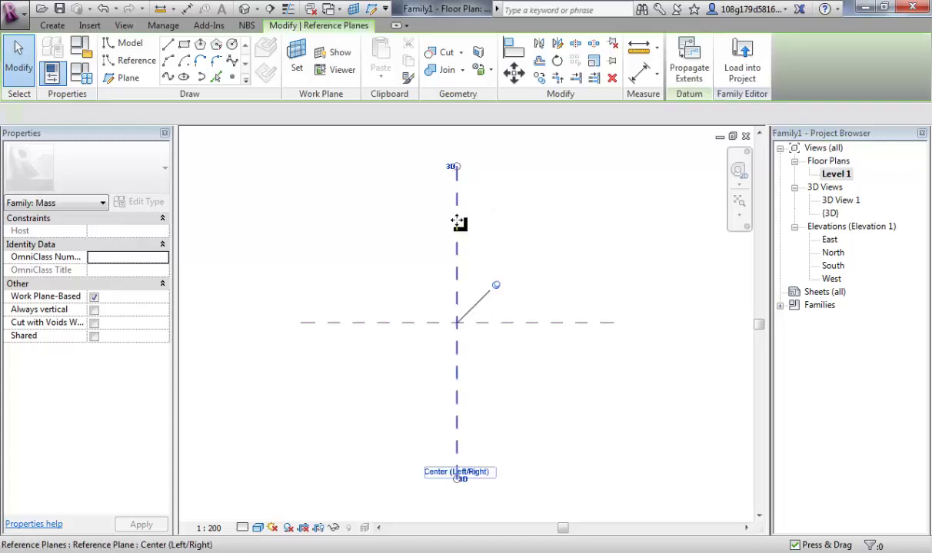
click(538, 78)
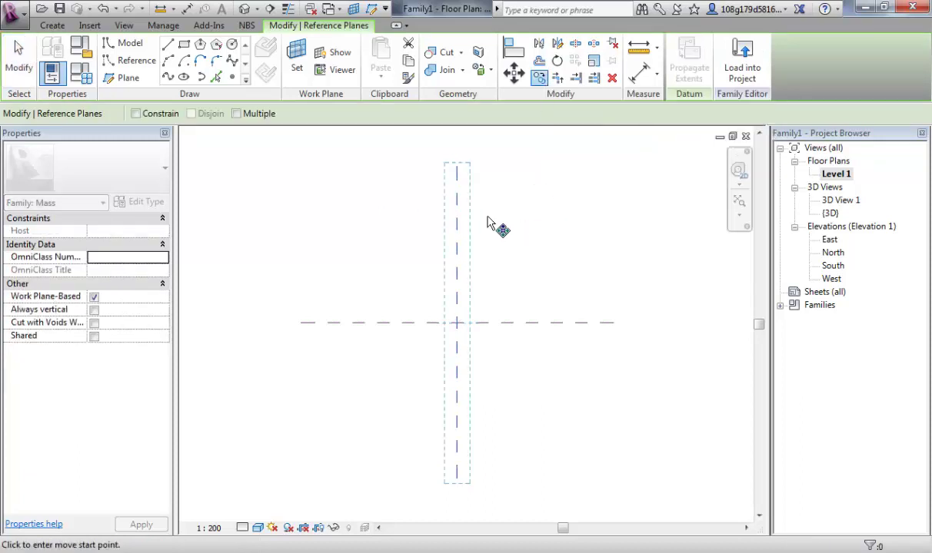
click(457, 221)
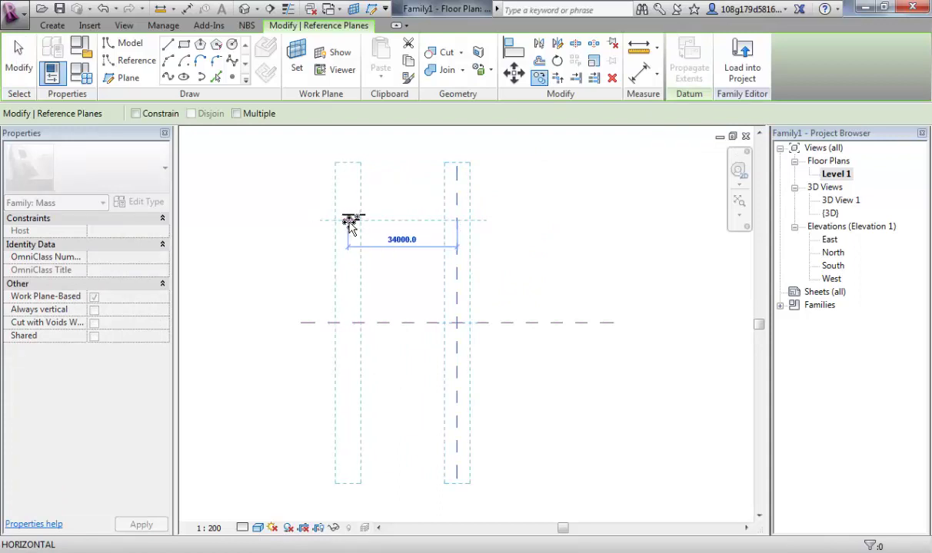
click(346, 220)
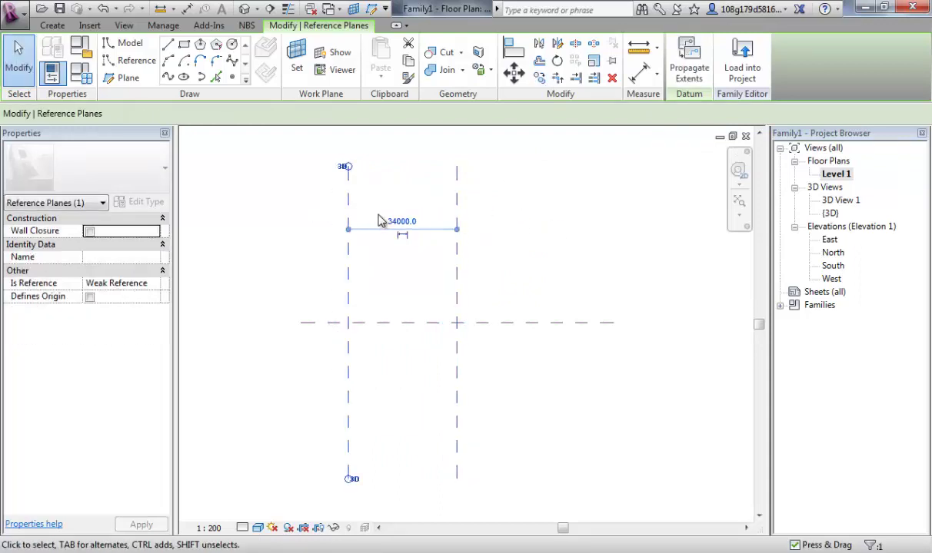
click(481, 202)
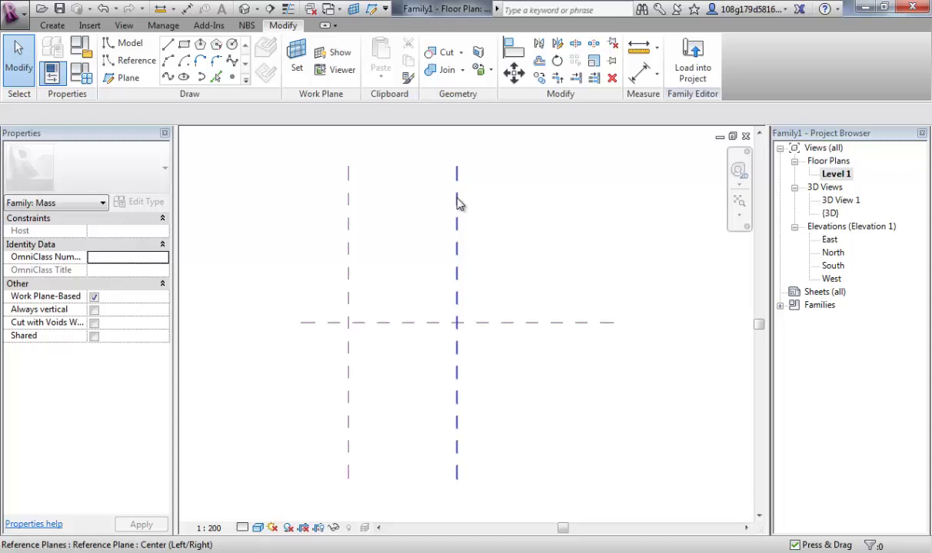
click(457, 202)
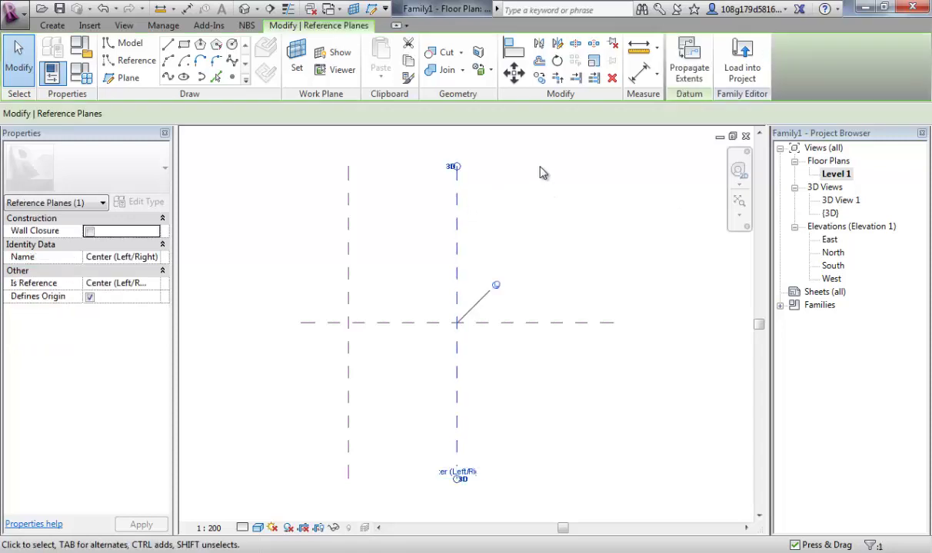
click(539, 78)
click(459, 227)
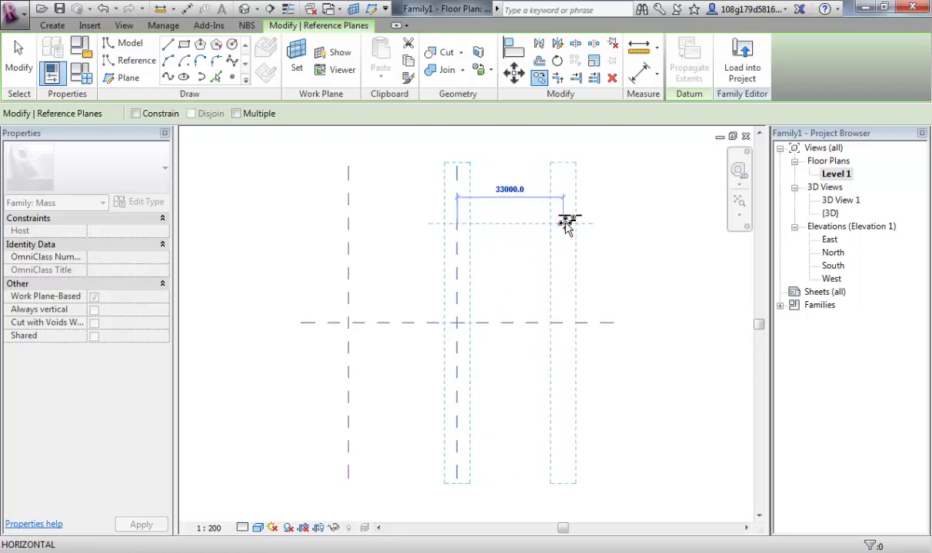
click(568, 222)
click(612, 261)
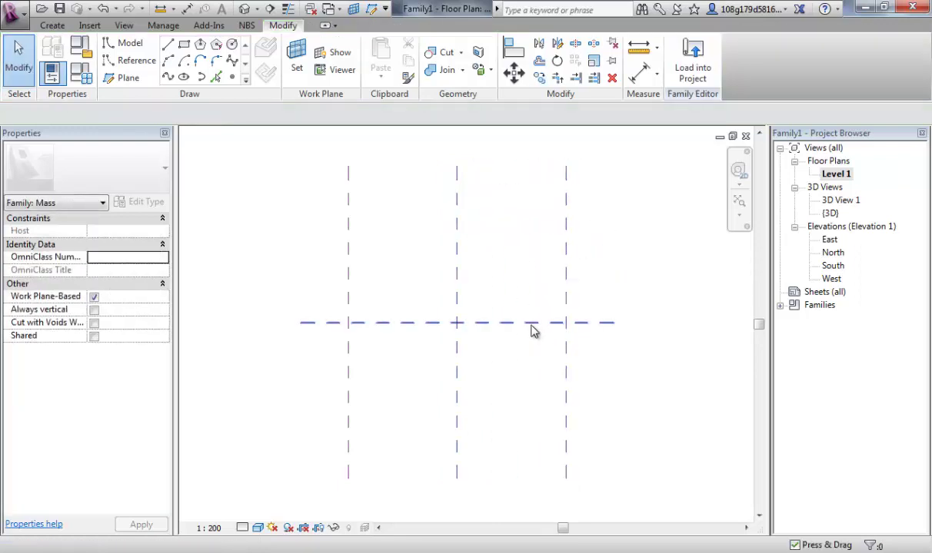
Copy the horizontal centre plane once above and 34000 below it
click(532, 324)
click(535, 78)
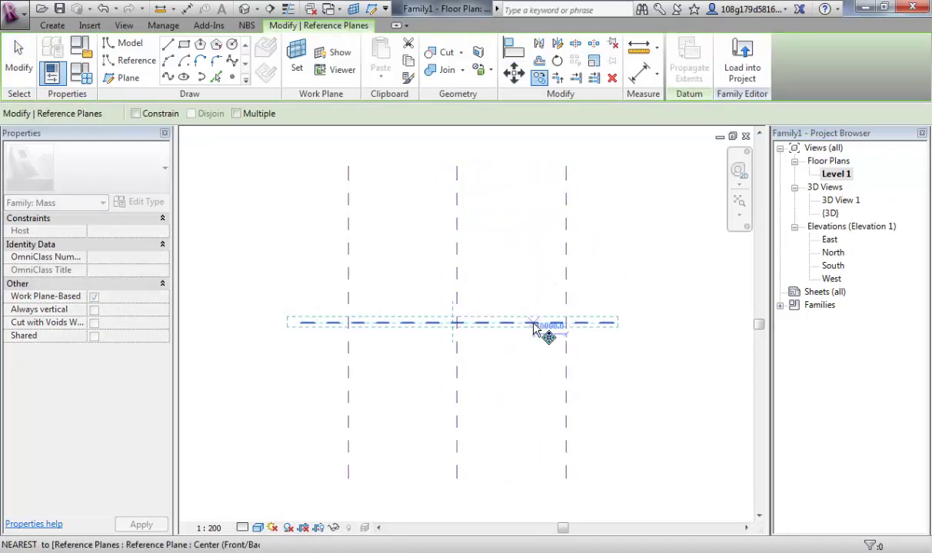
click(508, 322)
click(534, 224)
click(541, 349)
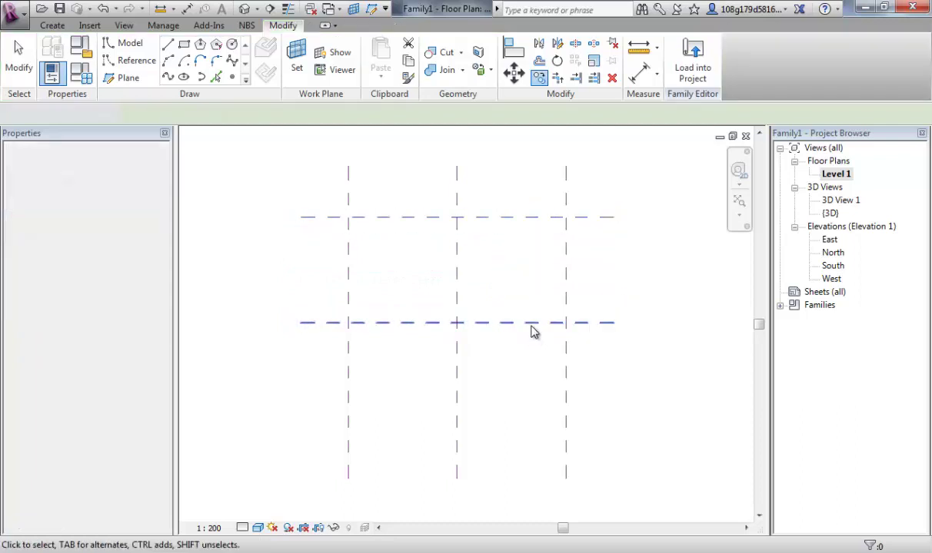
click(543, 323)
click(539, 78)
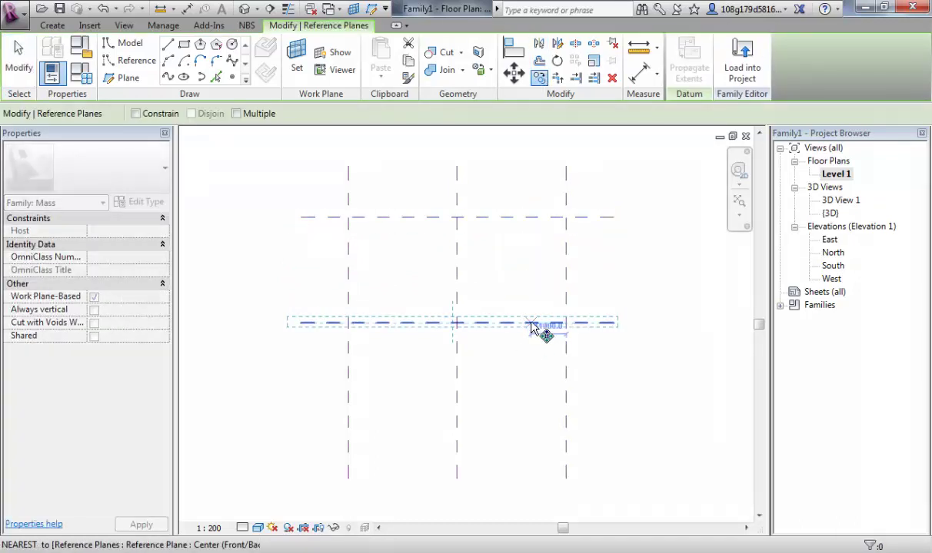
click(545, 324)
click(534, 432)
click(378, 252)
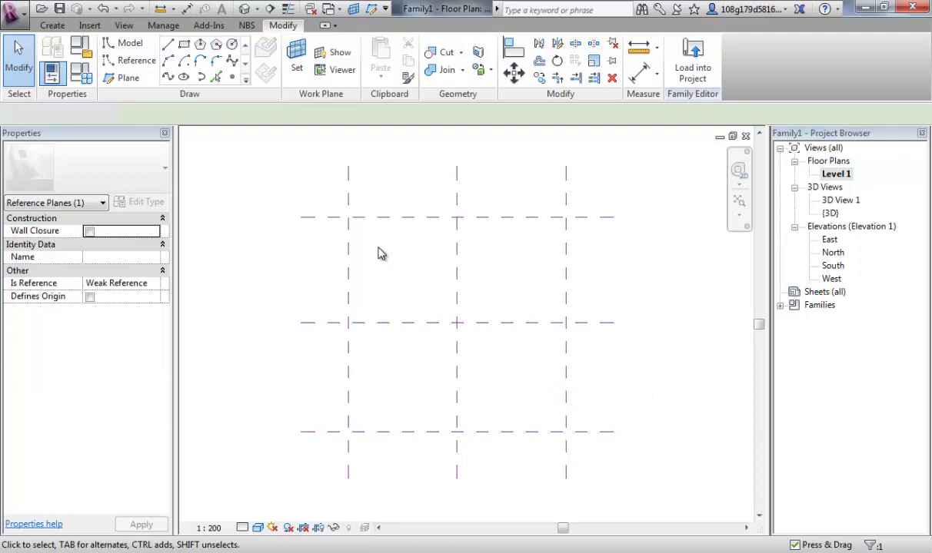
middle_drag(384, 273, 382, 266)
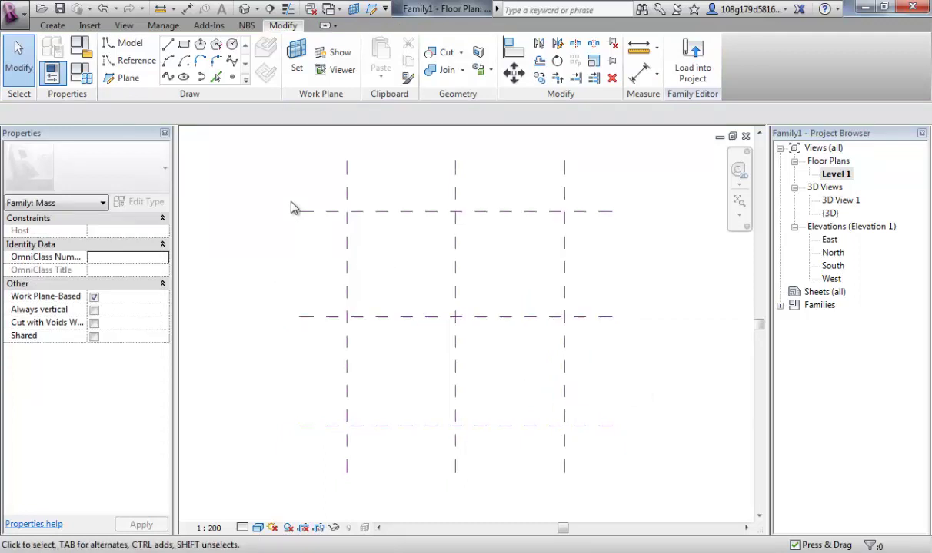
Name the top horizontal reference plane 'north'
click(403, 215)
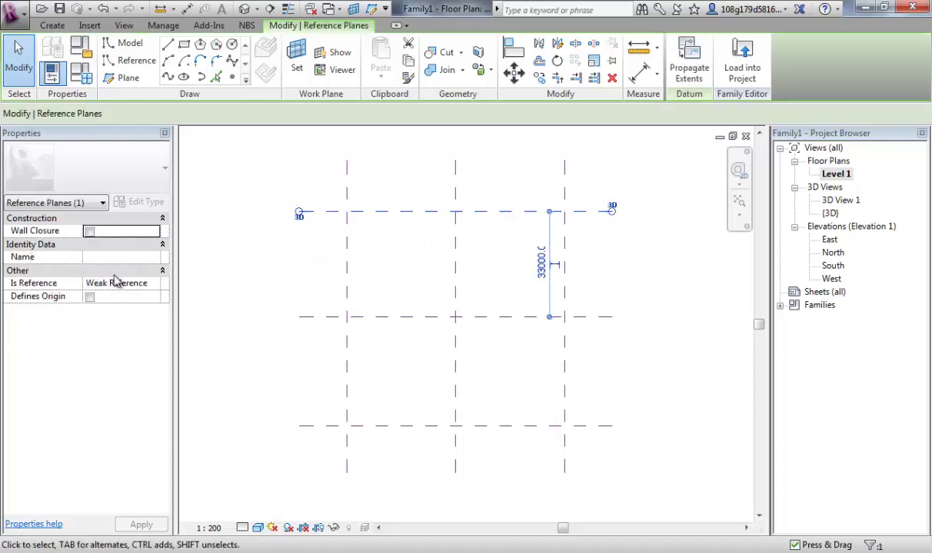
click(112, 257)
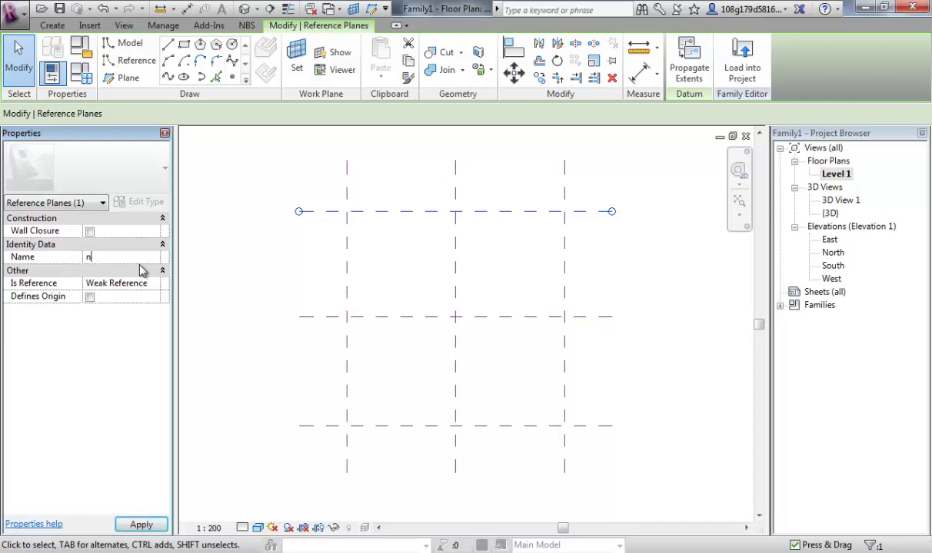
text(north)
click(222, 247)
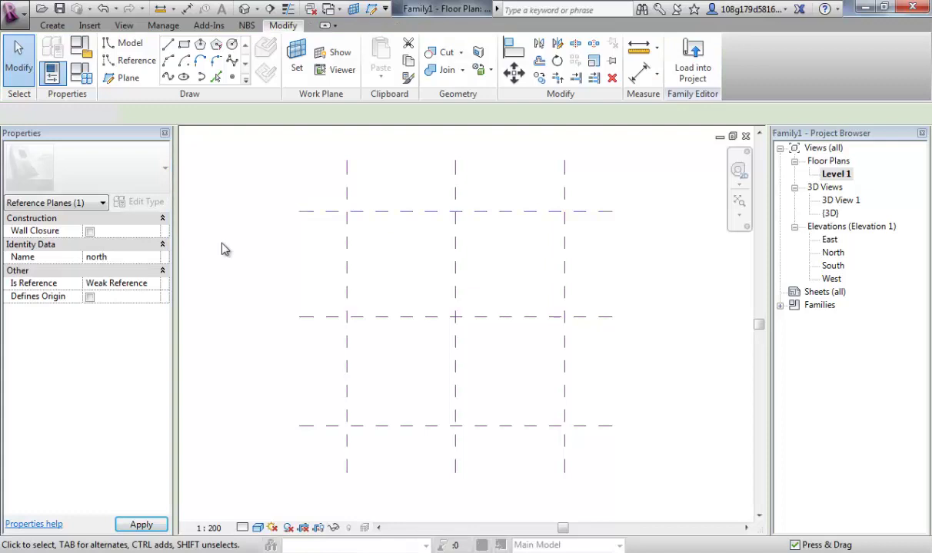
click(321, 242)
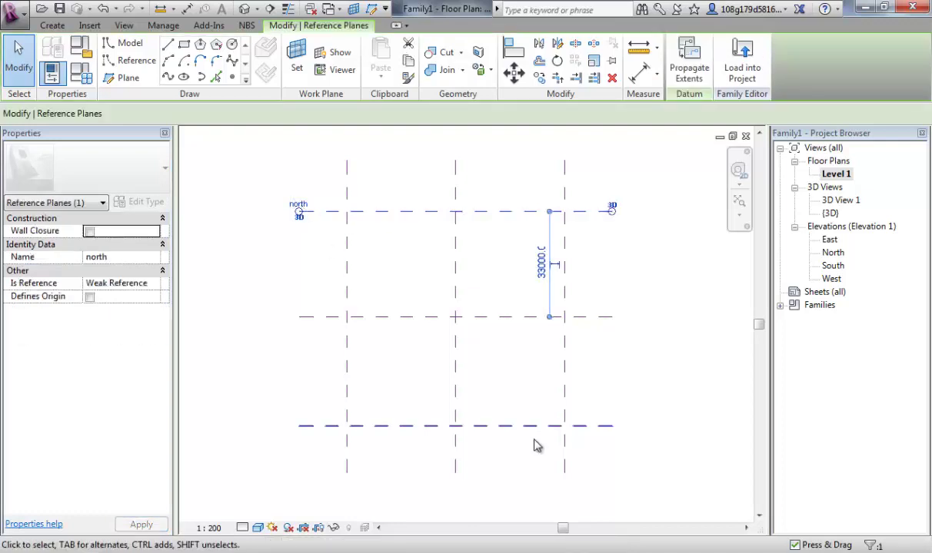
click(463, 460)
Name the bottom horizontal reference plane 'south'
click(432, 425)
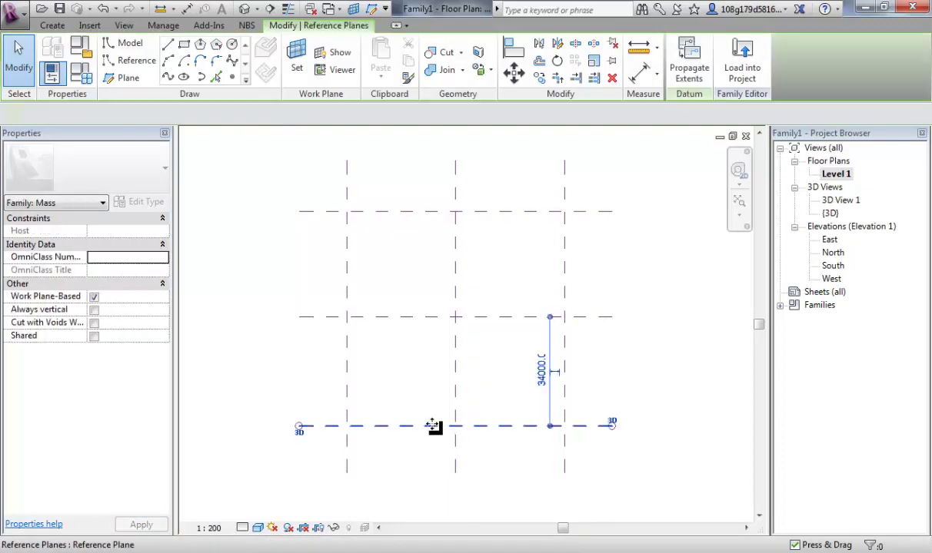
click(123, 258)
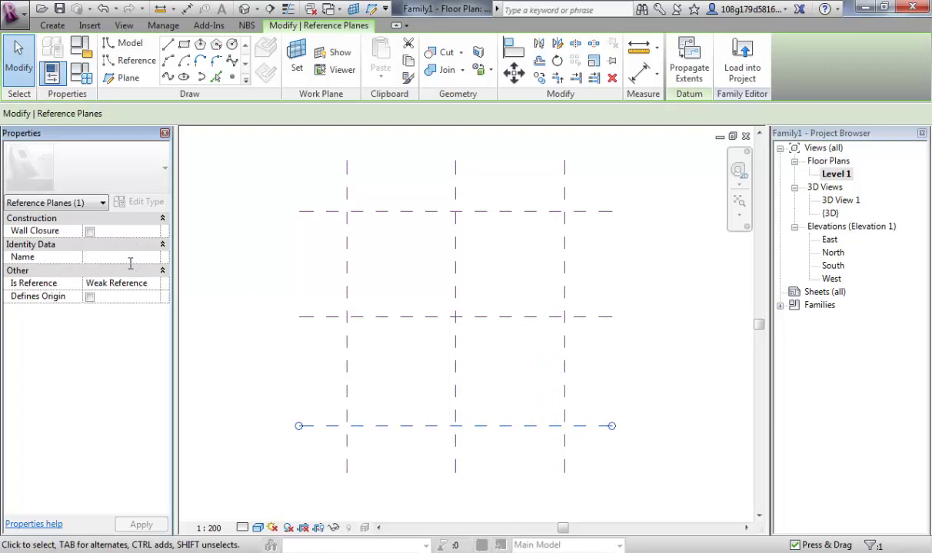
text(south)
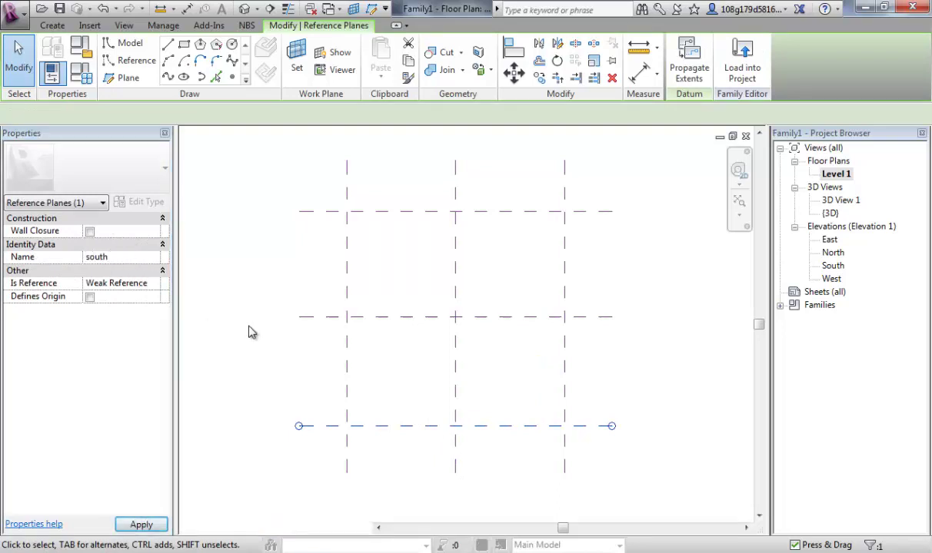
key(Escape)
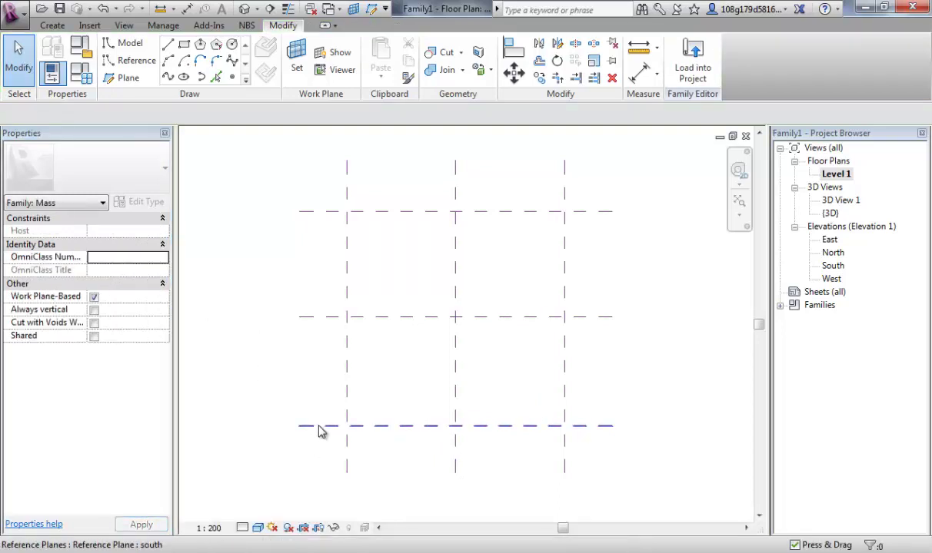
click(321, 429)
key(Escape)
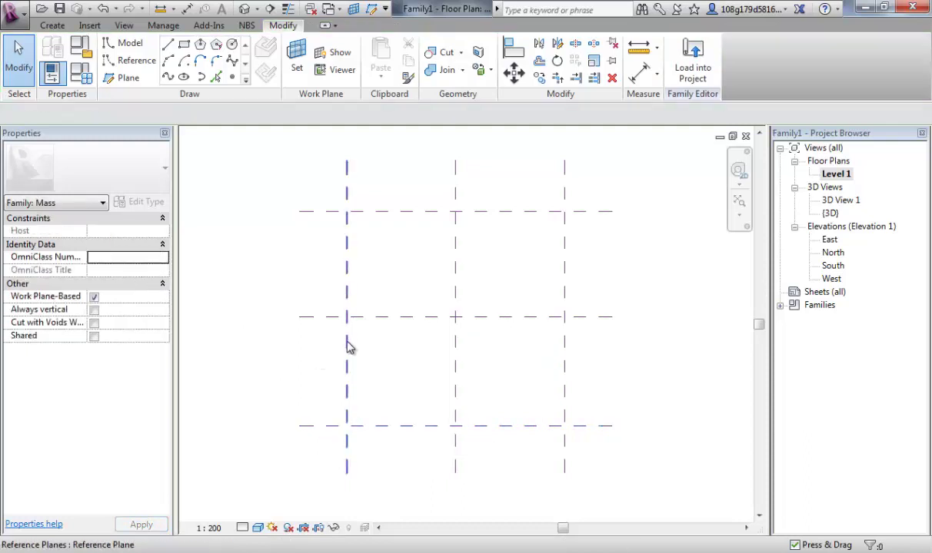
Name the left vertical plane 'west' and the right vertical plane 'east'
click(346, 347)
click(125, 256)
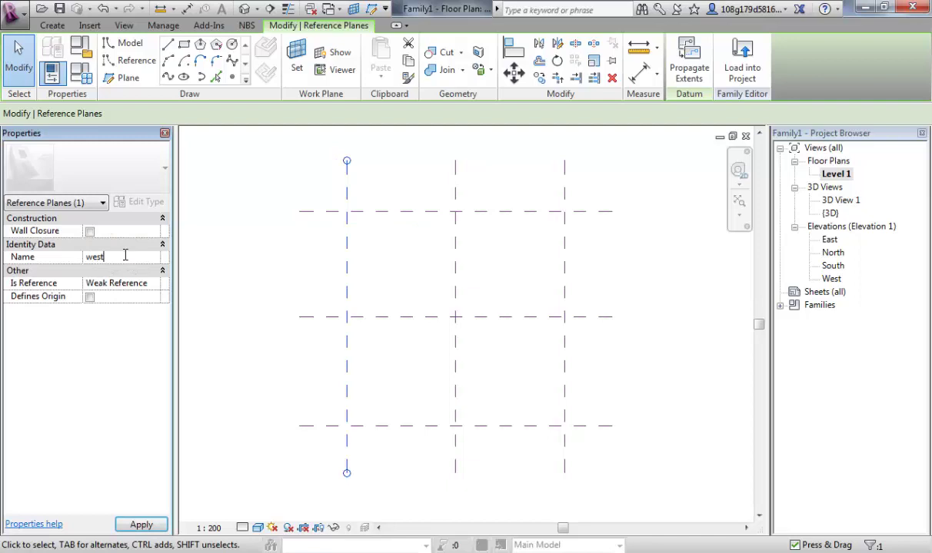
click(268, 364)
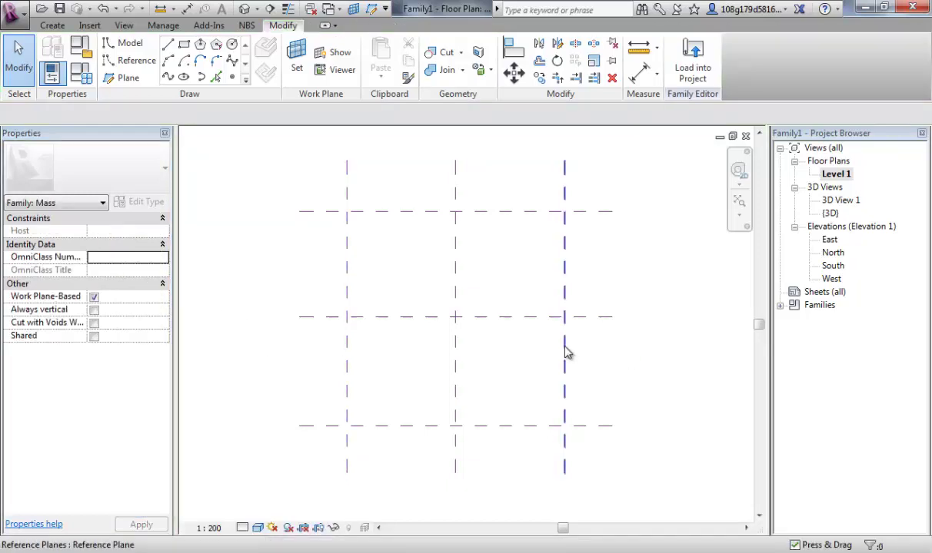
click(566, 354)
click(129, 257)
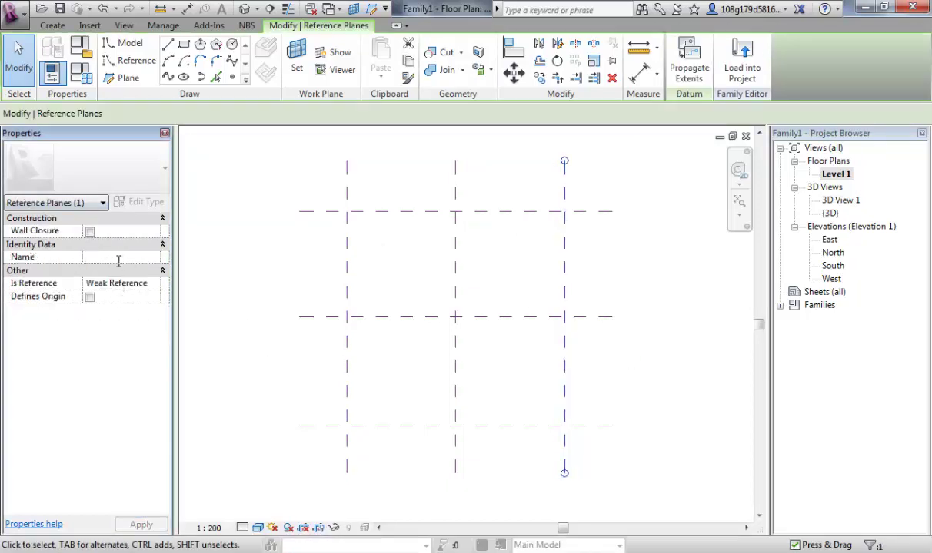
text(east)
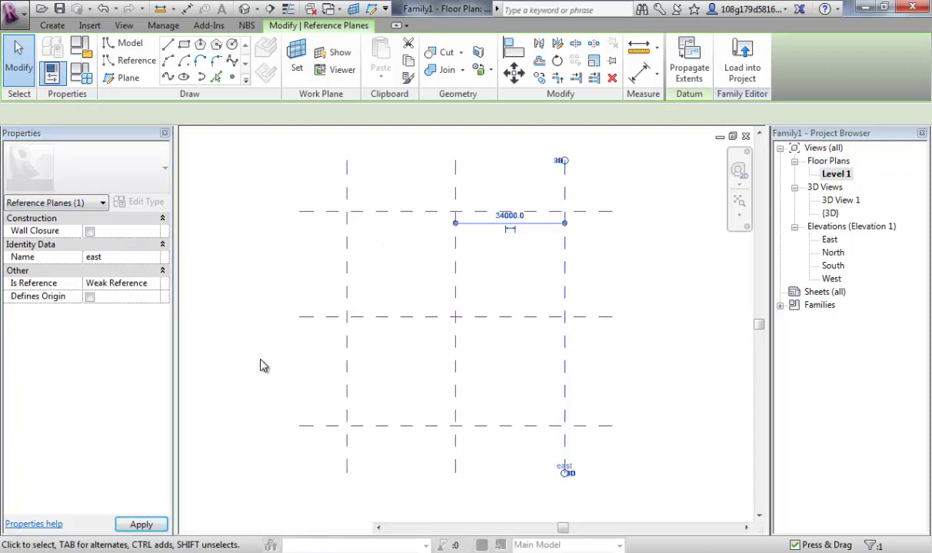
click(360, 369)
middle_drag(620, 273, 621, 287)
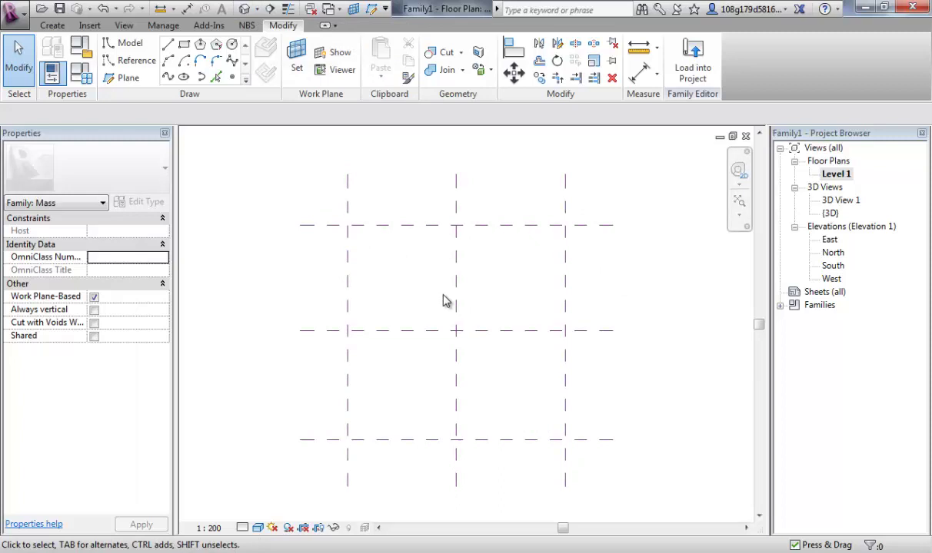
Set Reference Plane : north as the work plane and open the North elevation
click(297, 60)
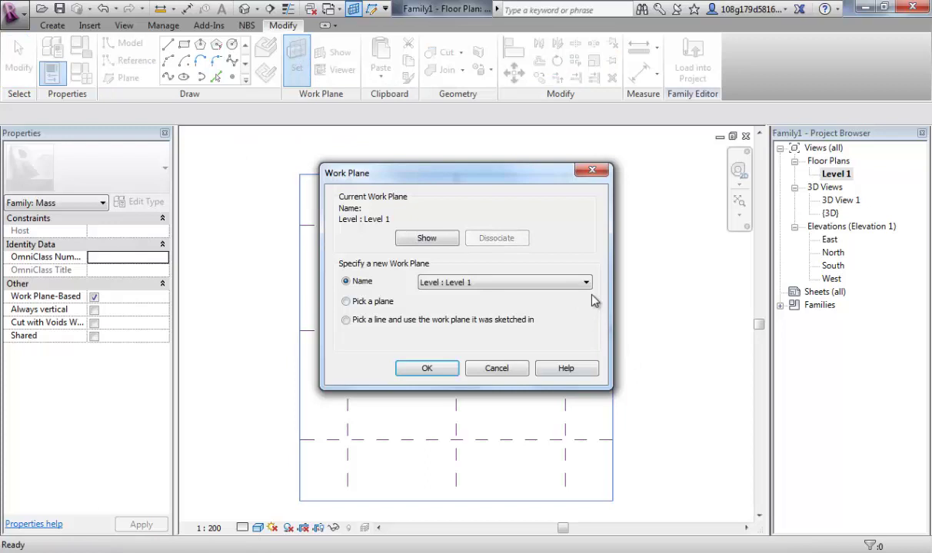
click(587, 284)
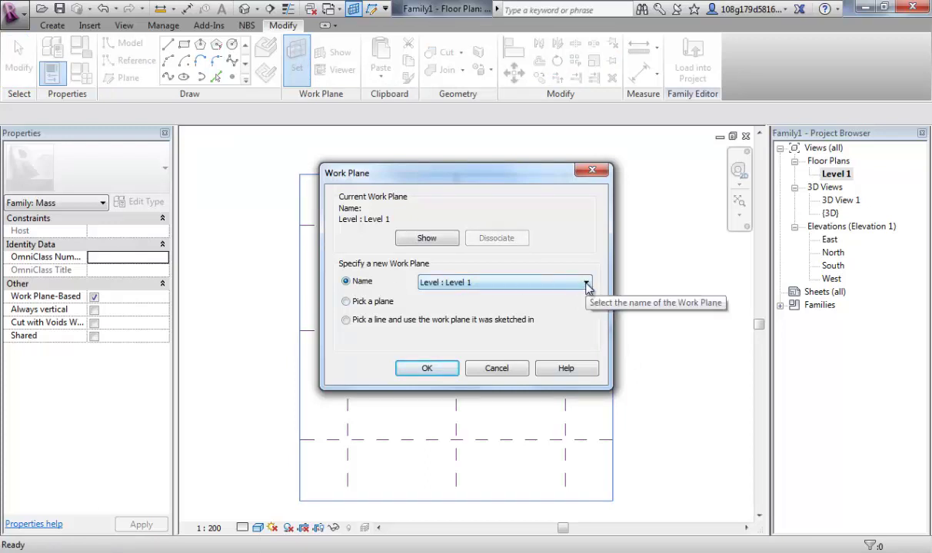
click(587, 285)
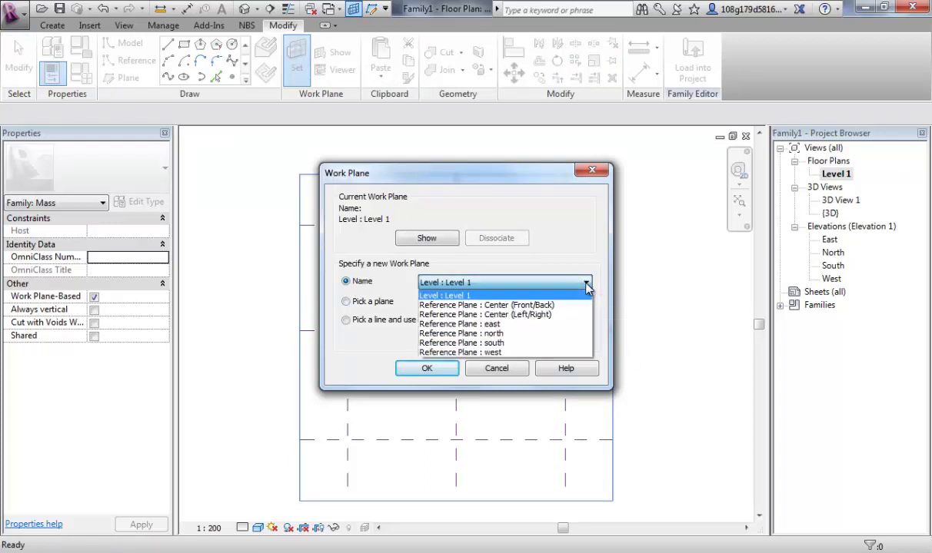
click(492, 334)
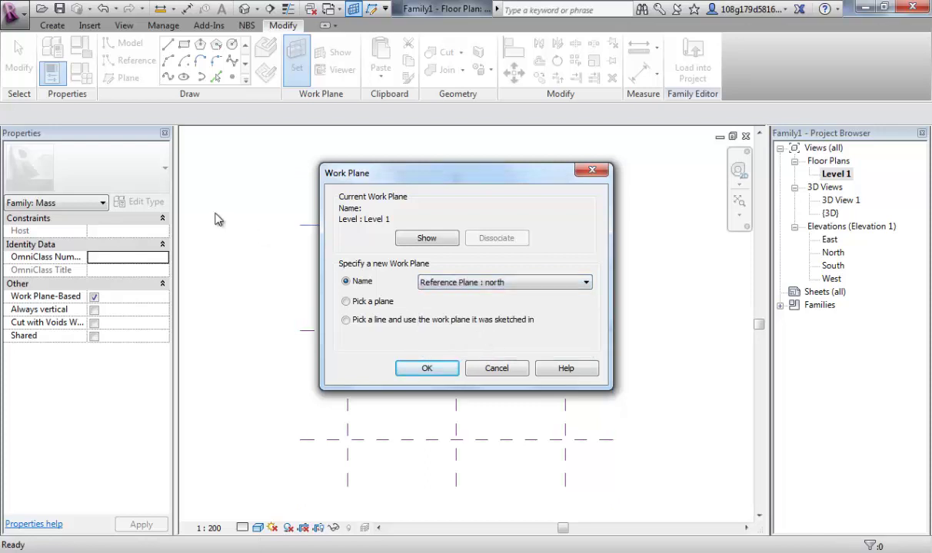
click(428, 369)
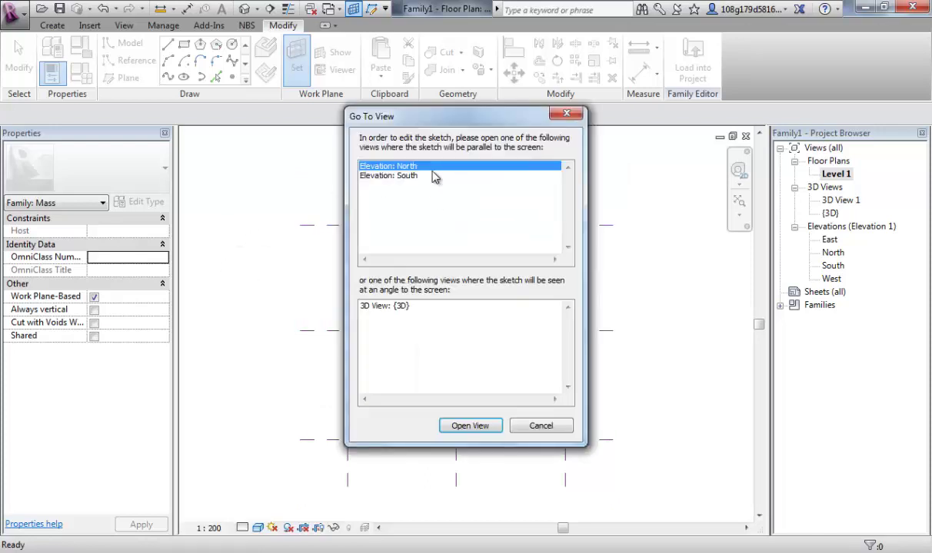
click(470, 426)
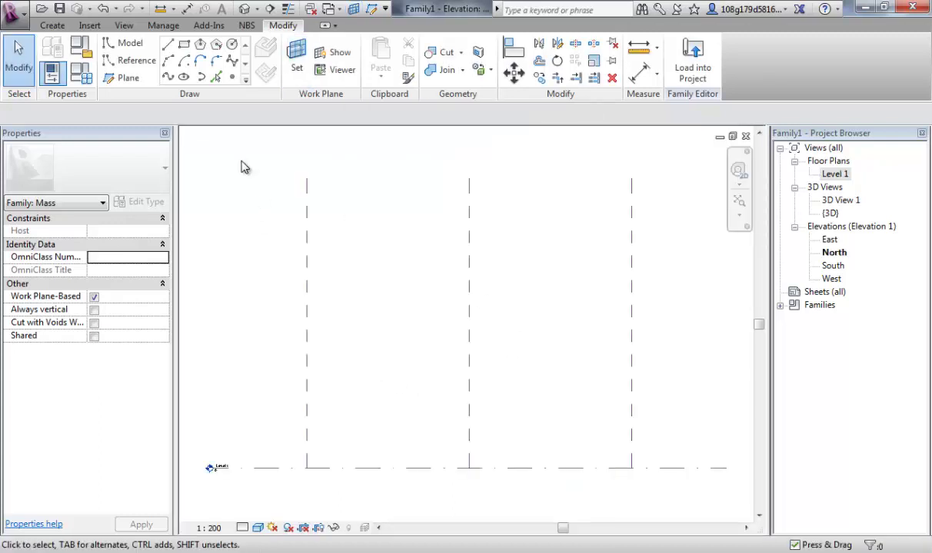
Switch to the default 3D view and select the east reference plane
click(243, 9)
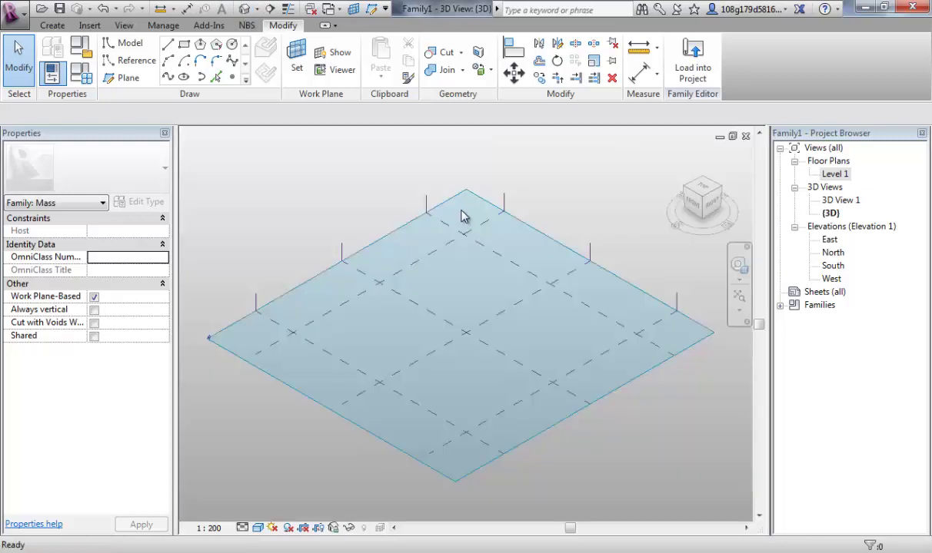
scroll(488, 336, down, 2)
shift+middle_drag(487, 335, 462, 315)
middle_drag(206, 241, 285, 233)
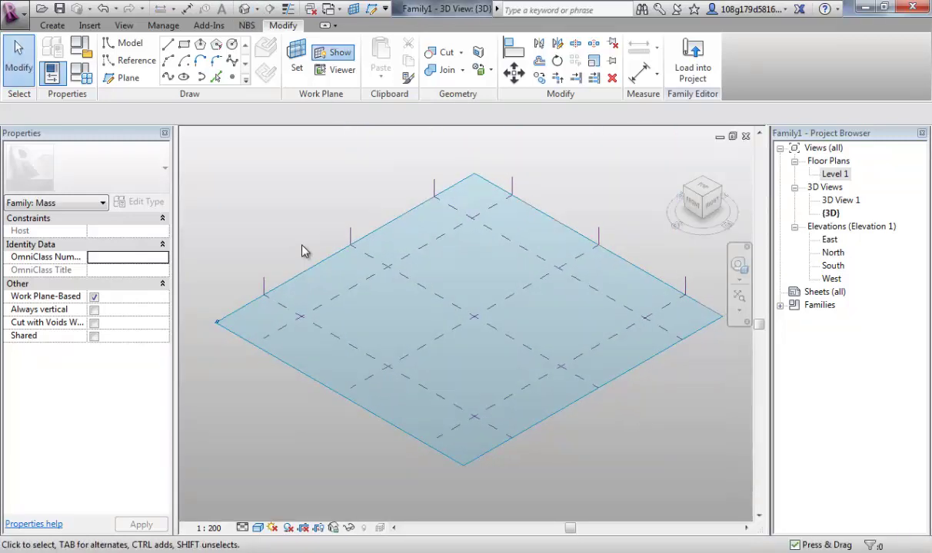
click(551, 380)
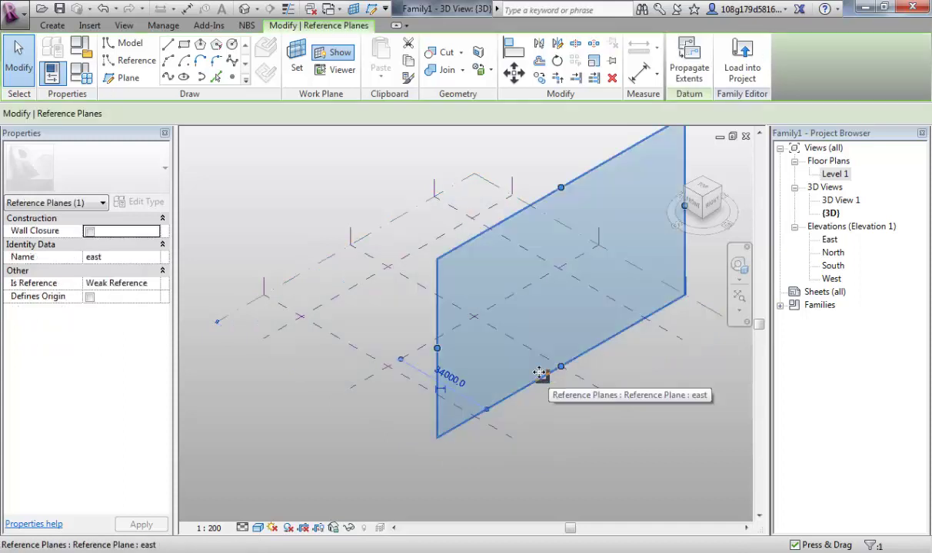
middle_drag(354, 232, 341, 245)
Draw a test rectangle on the east plane, then undo it
click(184, 44)
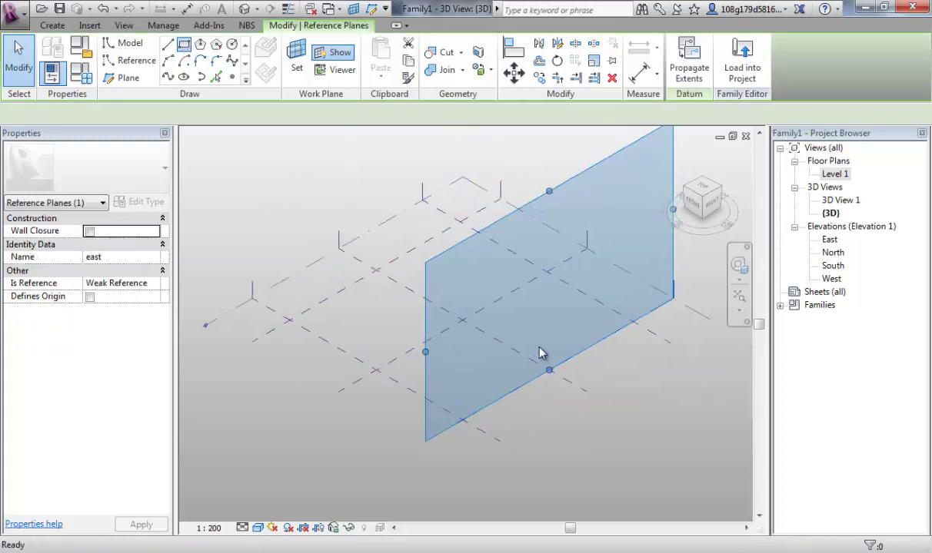
click(504, 282)
click(610, 310)
key(Escape)
key(Escape)
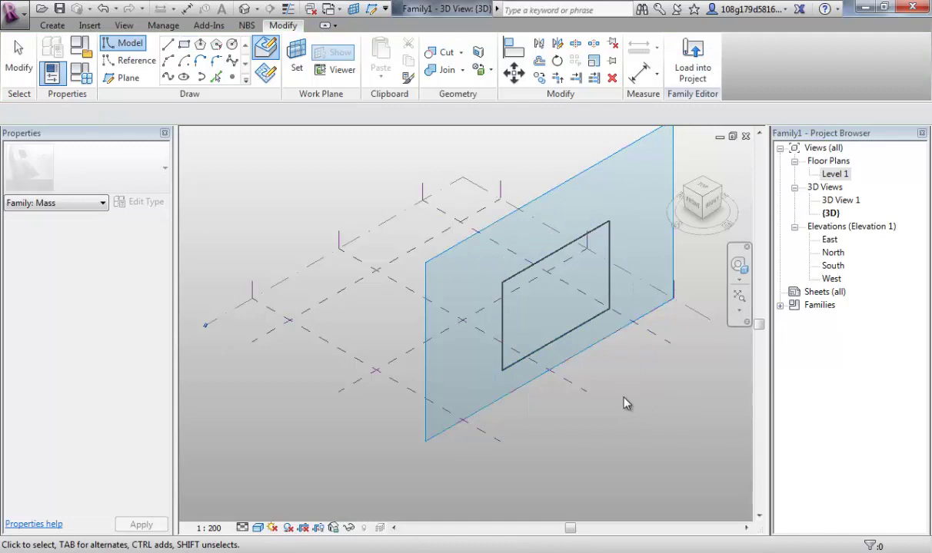
key(ctrl+z)
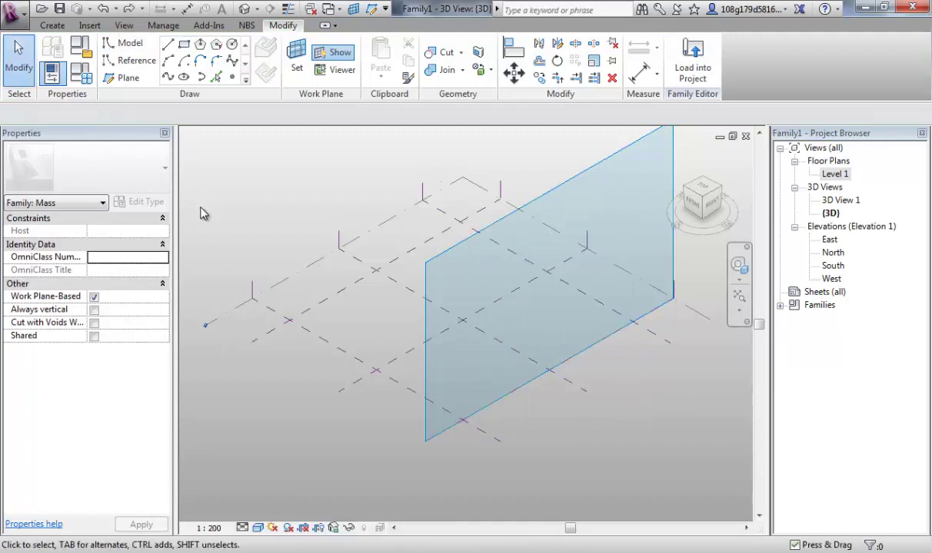
middle_drag(541, 437, 506, 455)
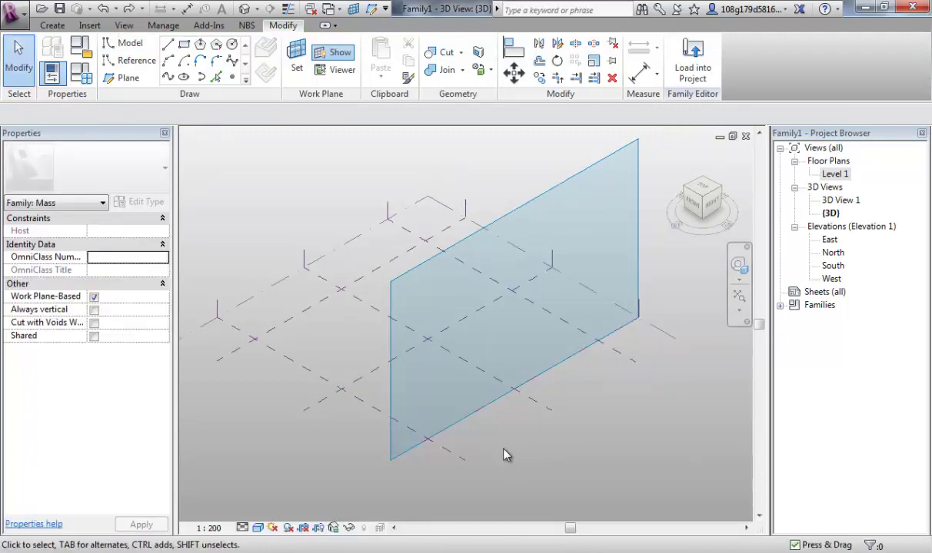
Draw a rectangle of model lines in the Workplane Viewer of the east plane
click(329, 69)
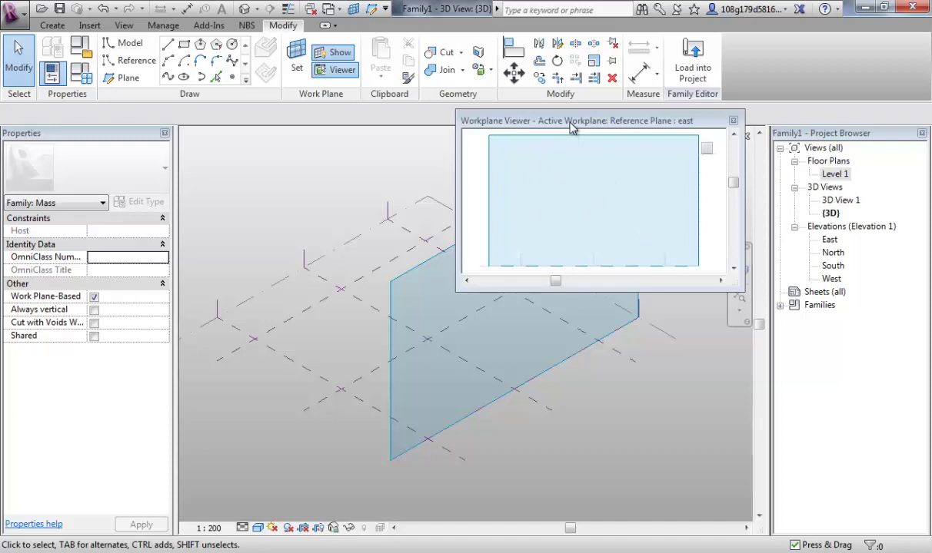
click(542, 121)
click(184, 44)
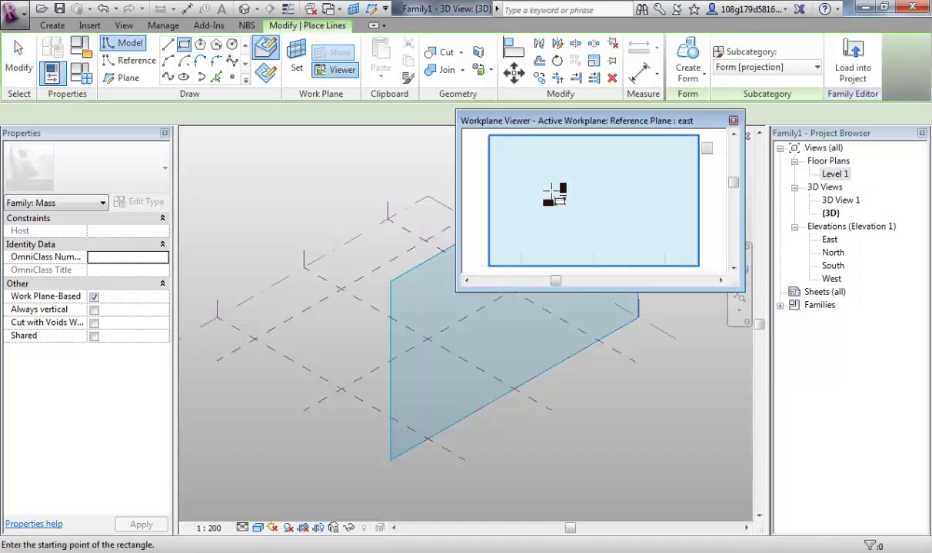
click(548, 178)
click(628, 226)
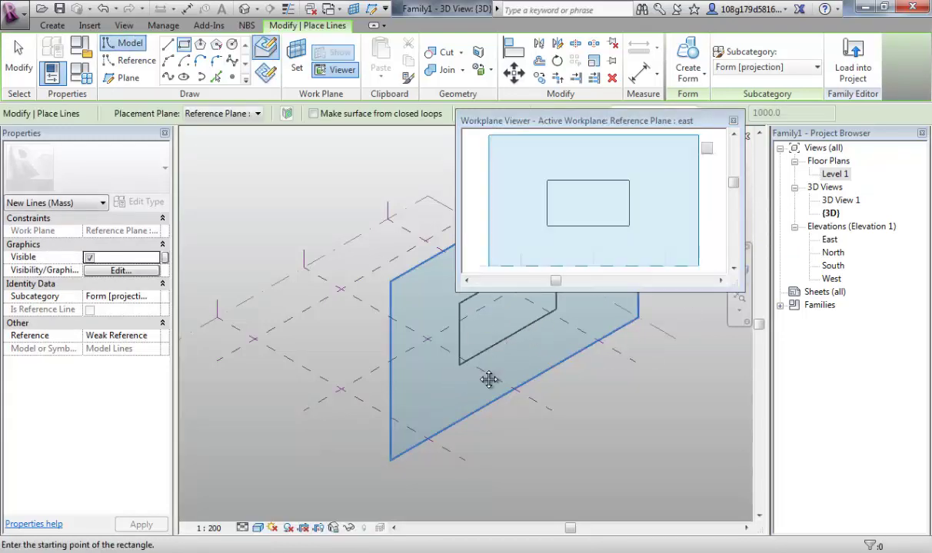
middle_drag(489, 377, 356, 402)
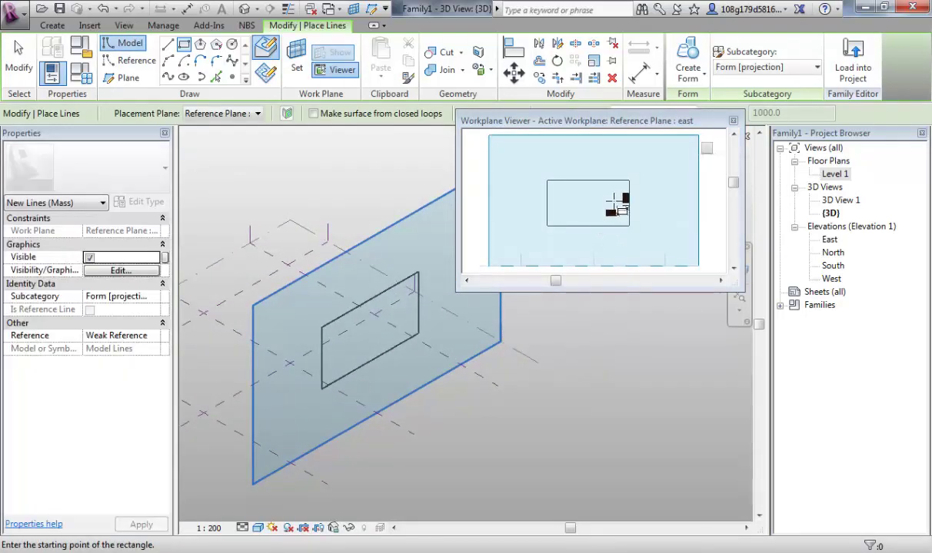
key(Escape)
key(Escape)
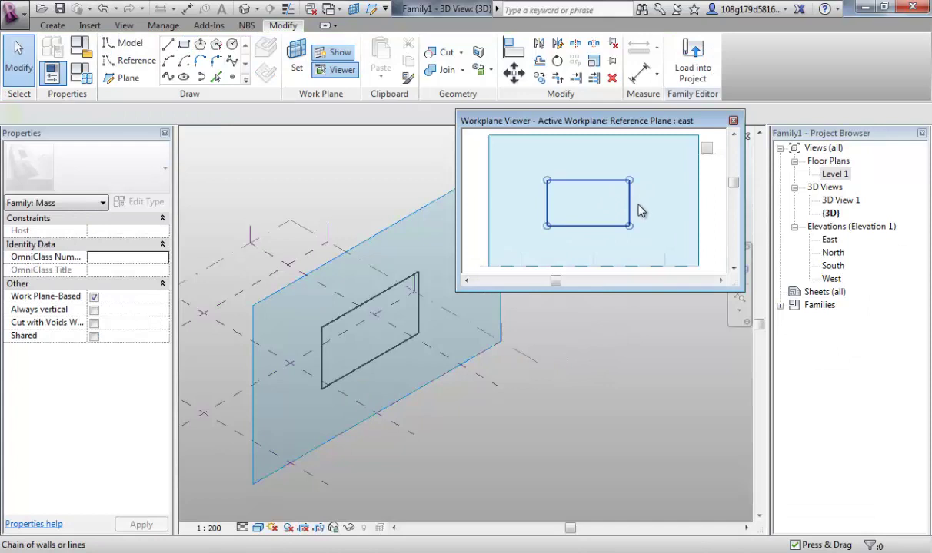
Drag the rectangle's right edge wider, close the viewer, and select all four lines
click(641, 211)
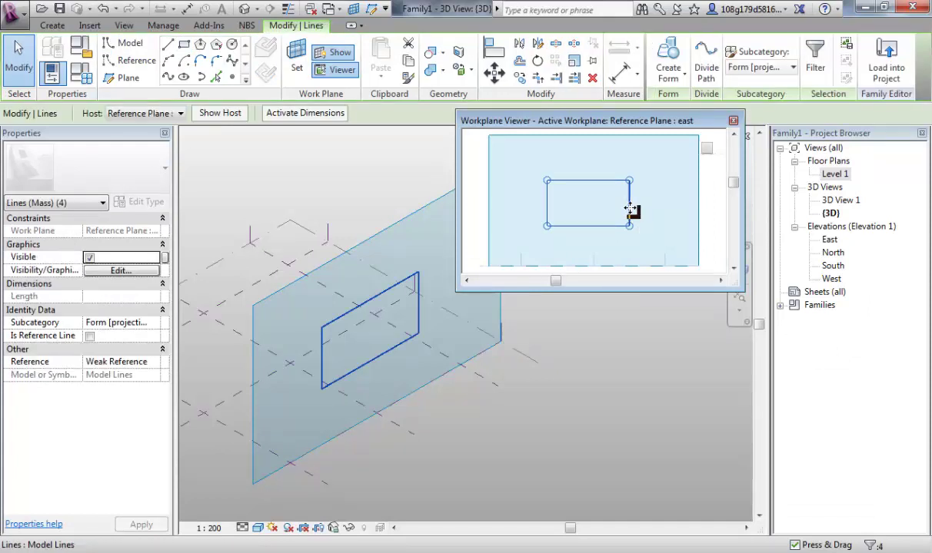
key(Escape)
click(631, 208)
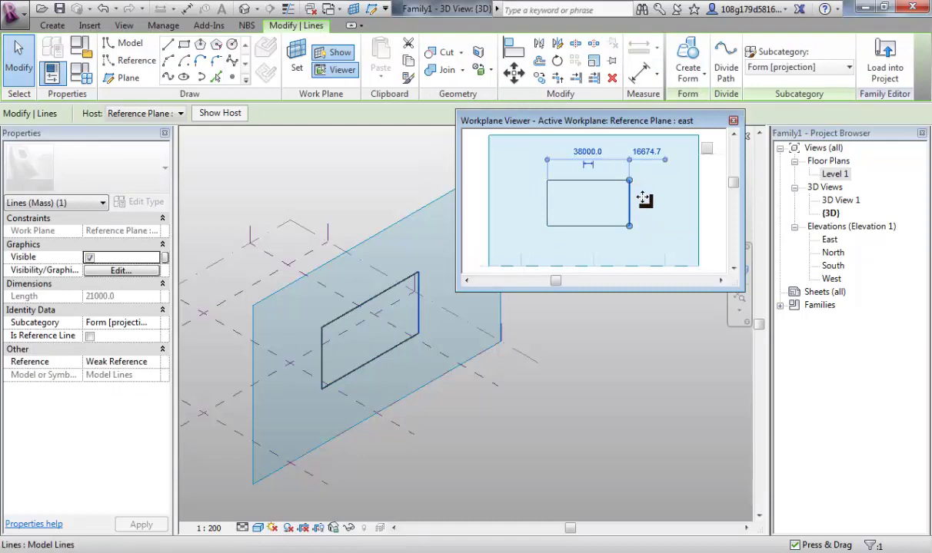
drag(644, 200, 667, 199)
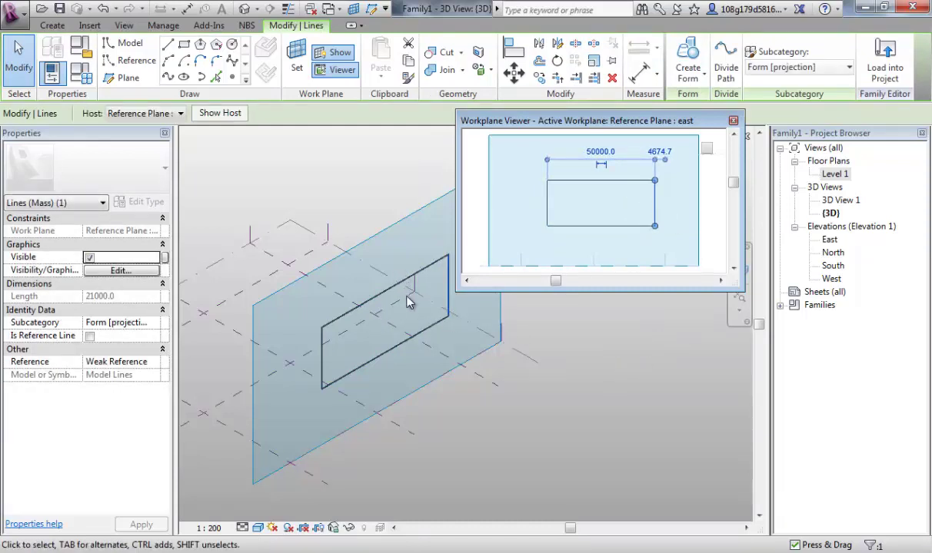
click(734, 121)
click(525, 245)
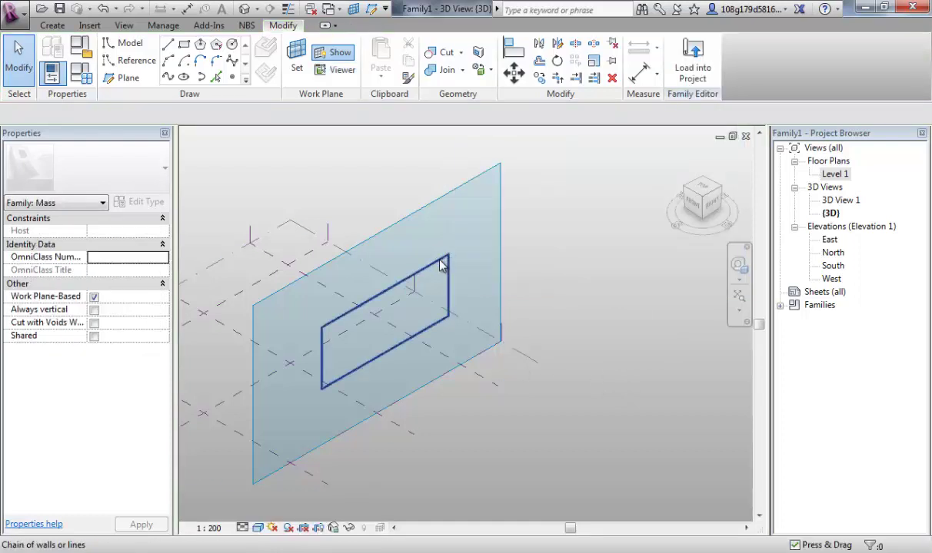
click(514, 236)
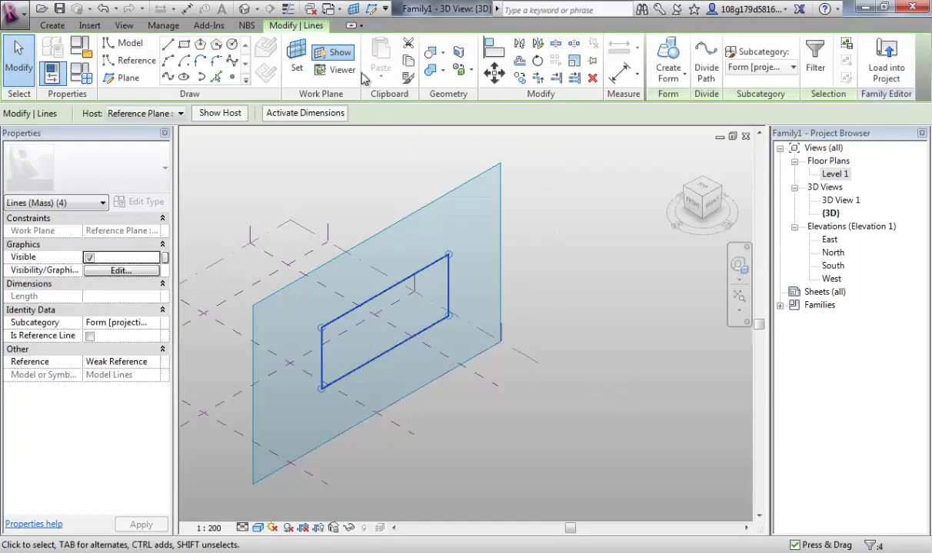
key(Delete)
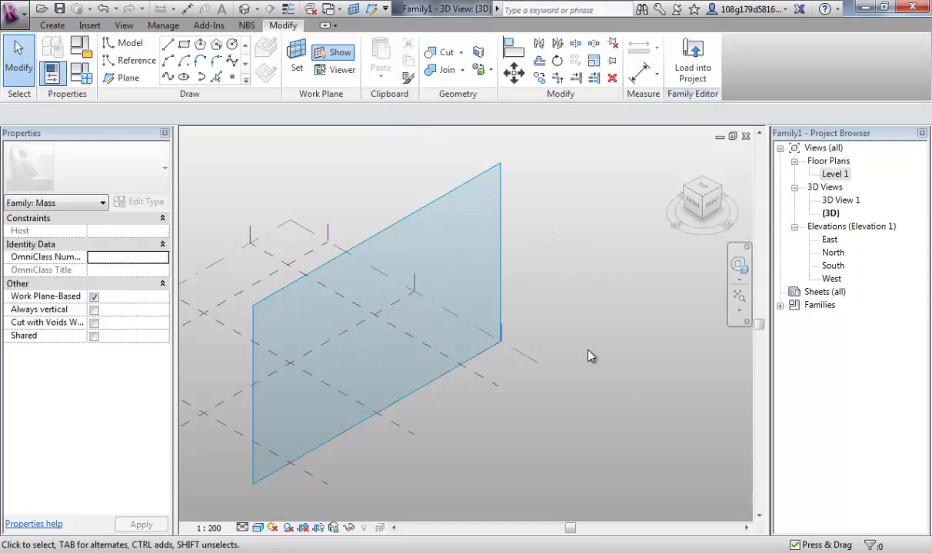
middle_drag(587, 356, 661, 331)
shift+middle_drag(387, 252, 520, 317)
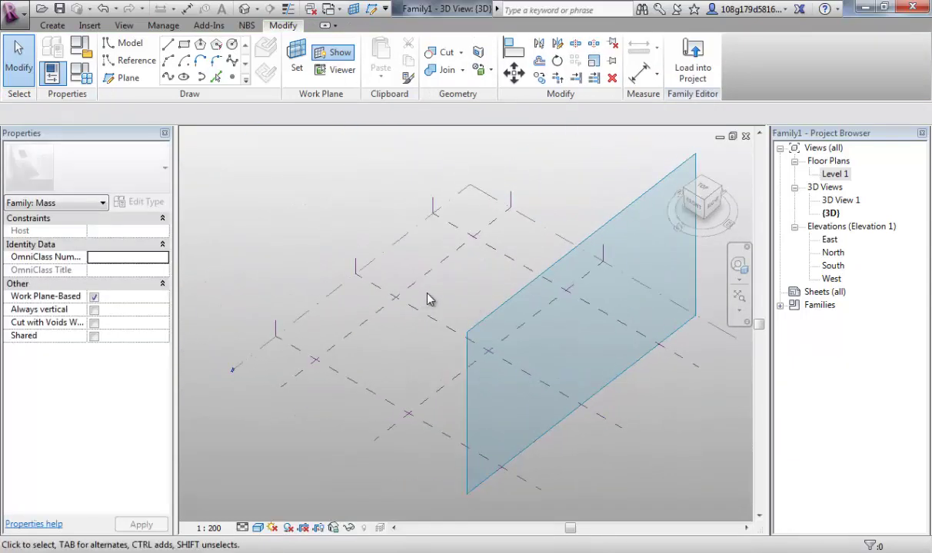
shift+middle_drag(377, 350, 461, 351)
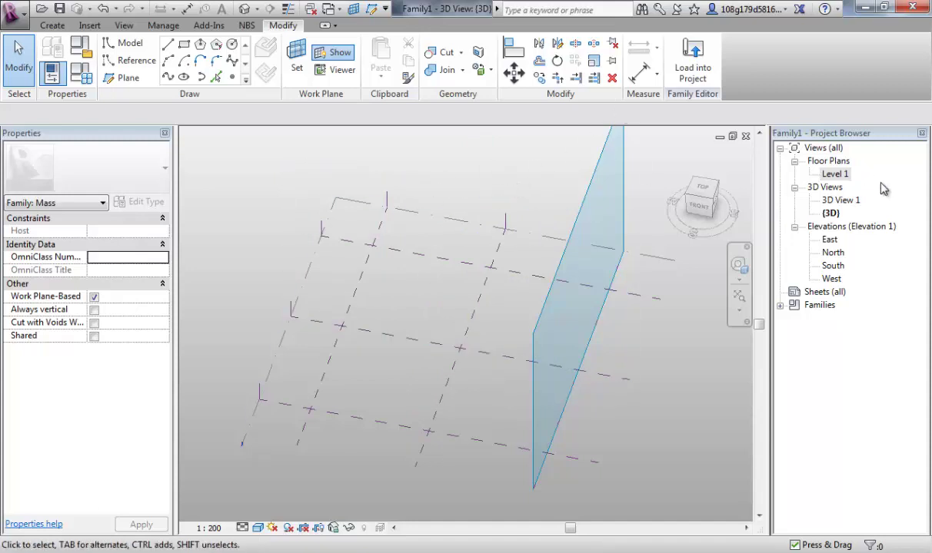
Open the Level 1 floor plan and set its view scale to 1 : 1000
double_click(834, 173)
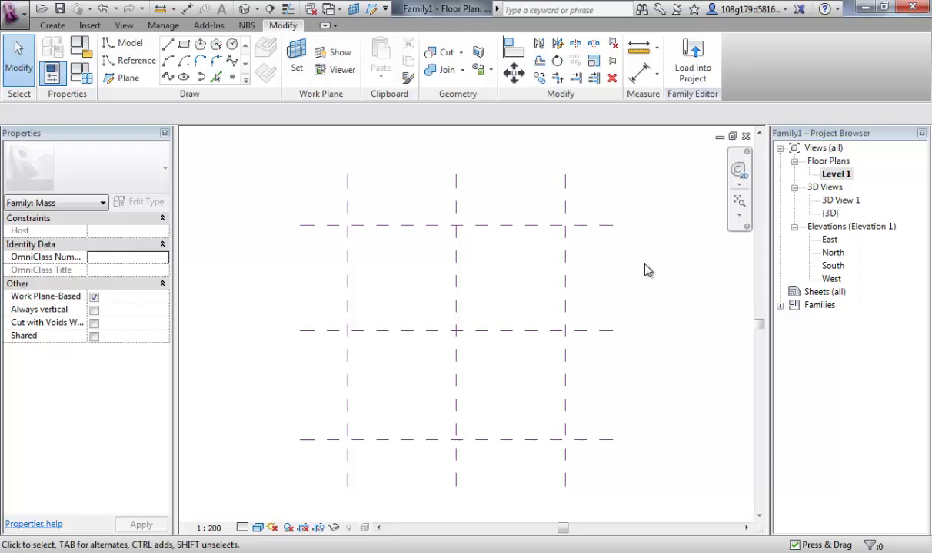
middle_drag(676, 289, 629, 287)
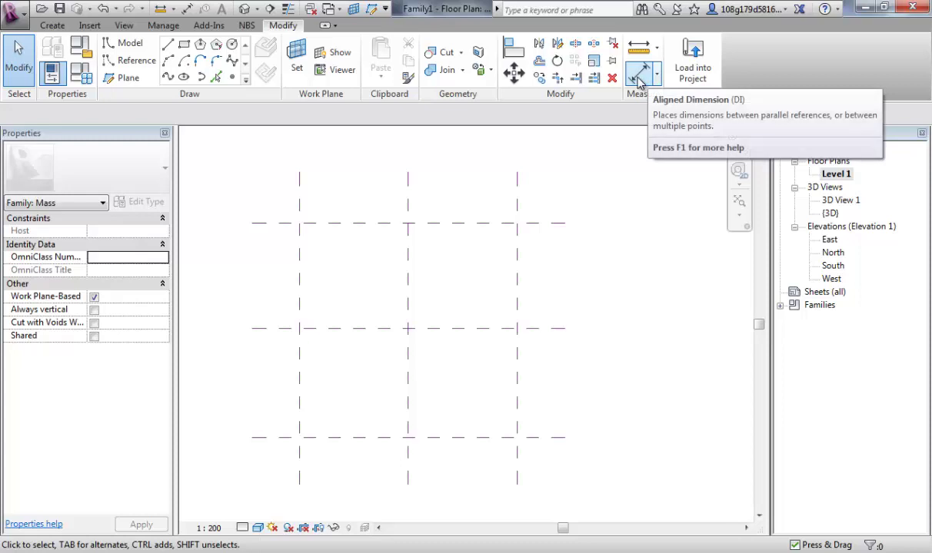
click(213, 529)
click(229, 480)
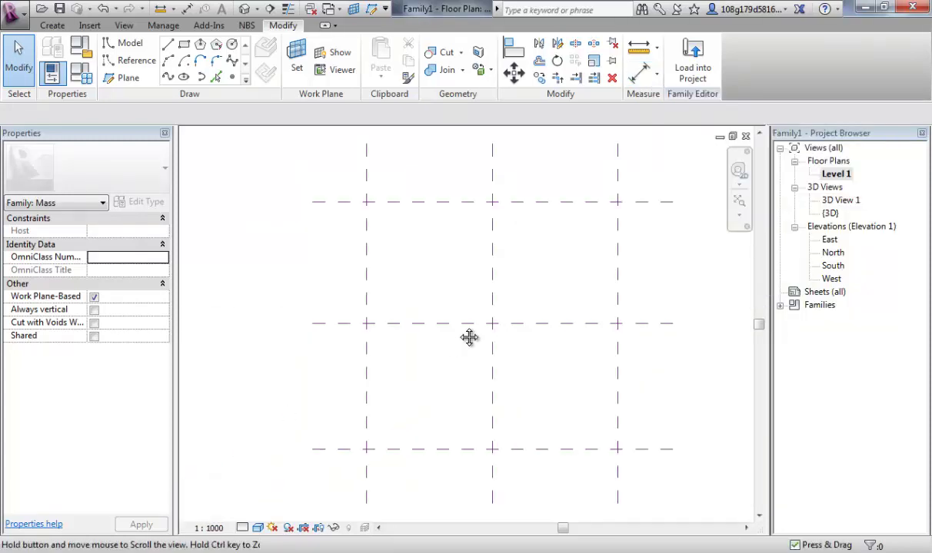
scroll(469, 336, up, 1)
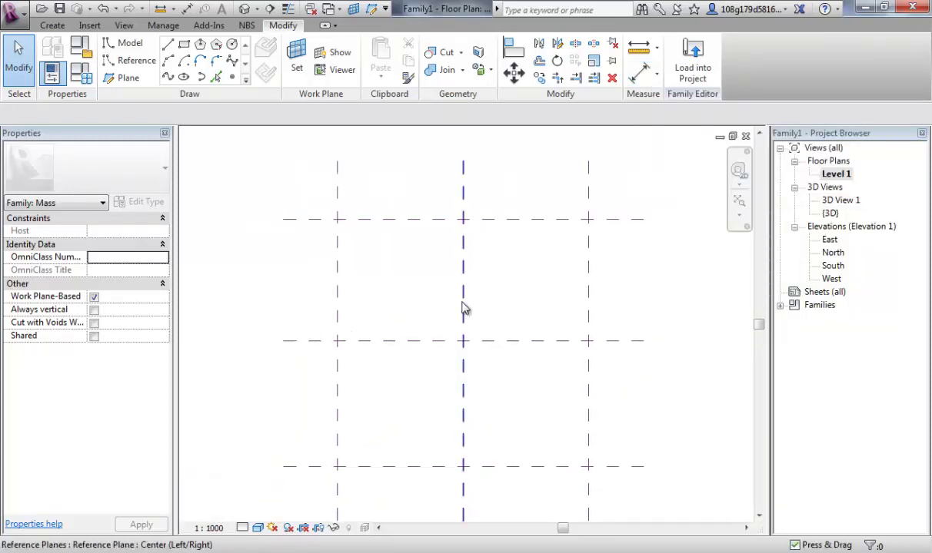
Dimension the three vertical reference planes and make the width segments EQ
click(639, 75)
click(340, 209)
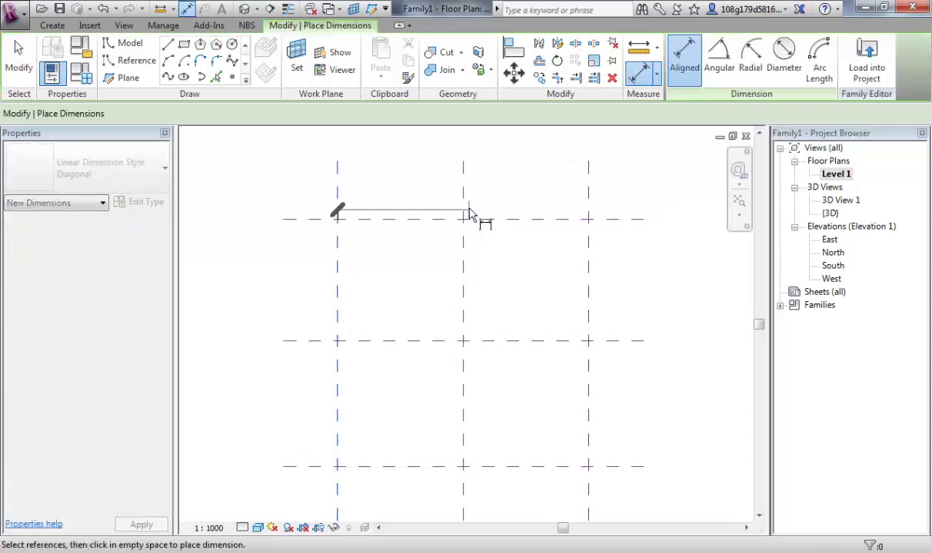
click(465, 206)
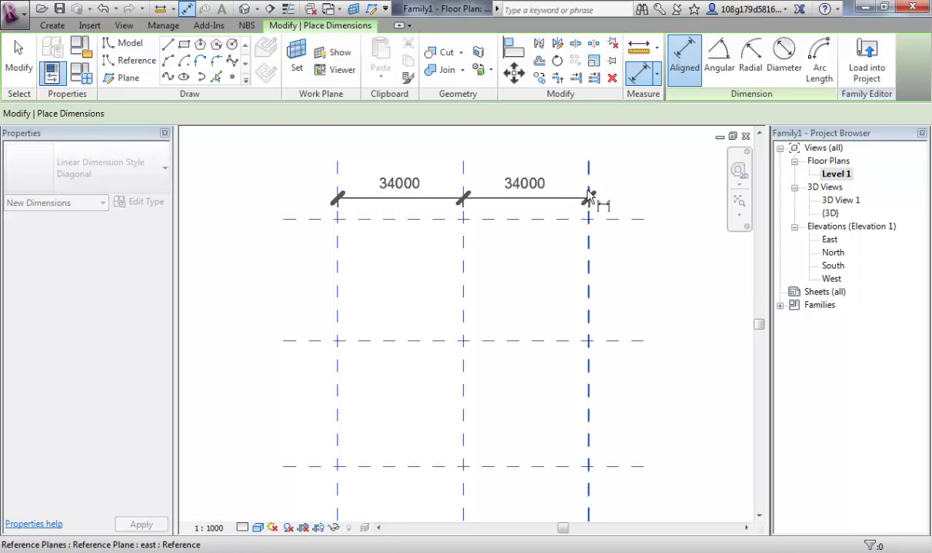
click(588, 196)
click(525, 151)
middle_drag(537, 213, 536, 311)
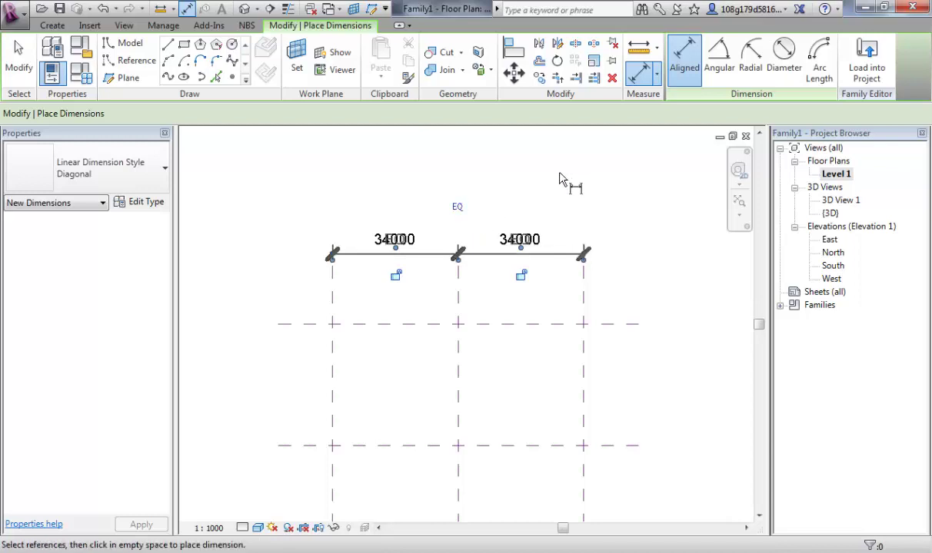
click(456, 212)
Dimension the three horizontal reference planes and make the depth segments EQ
middle_drag(660, 304, 628, 241)
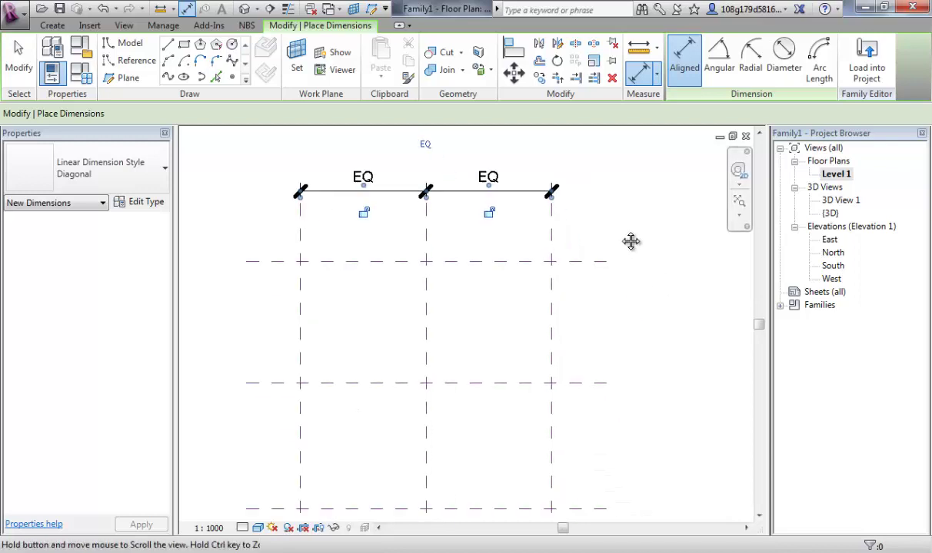
scroll(624, 269, down, 1)
middle_drag(636, 292, 607, 295)
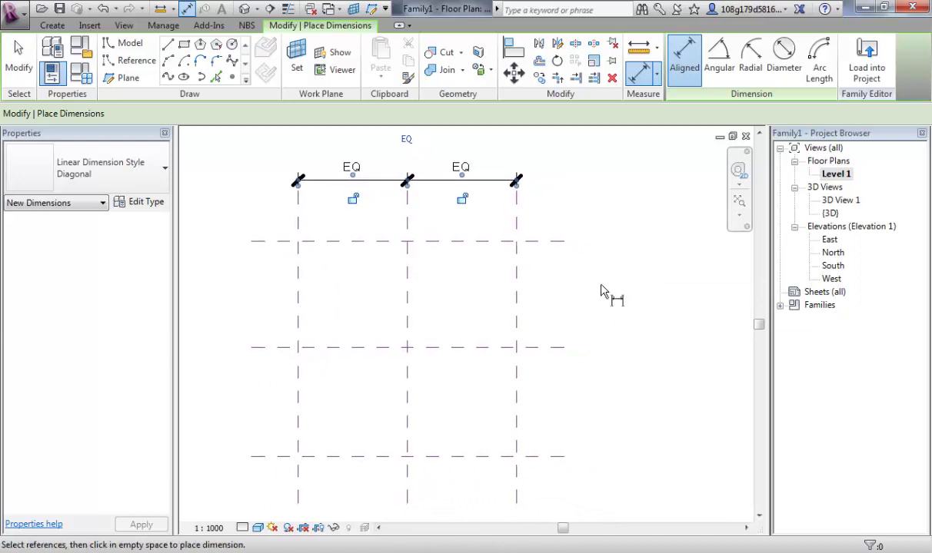
click(556, 242)
click(557, 350)
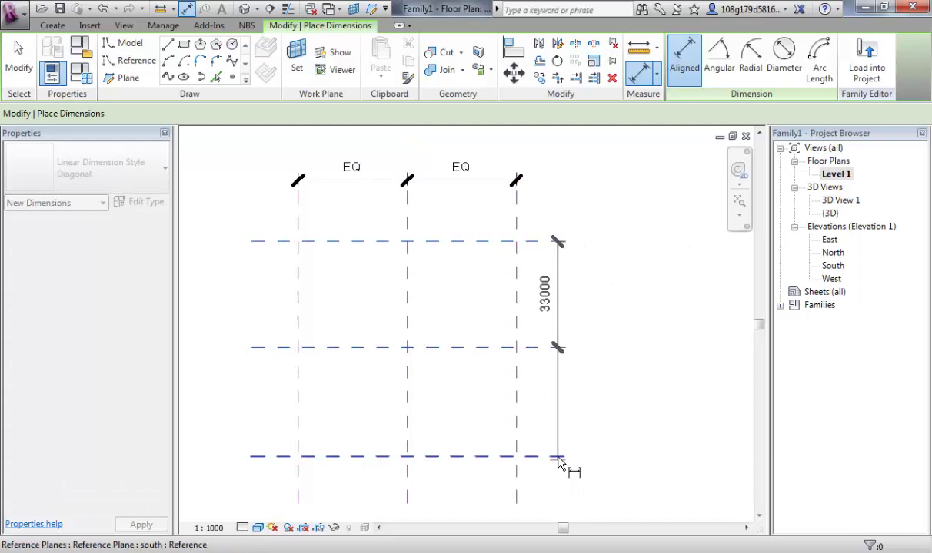
click(561, 455)
click(617, 394)
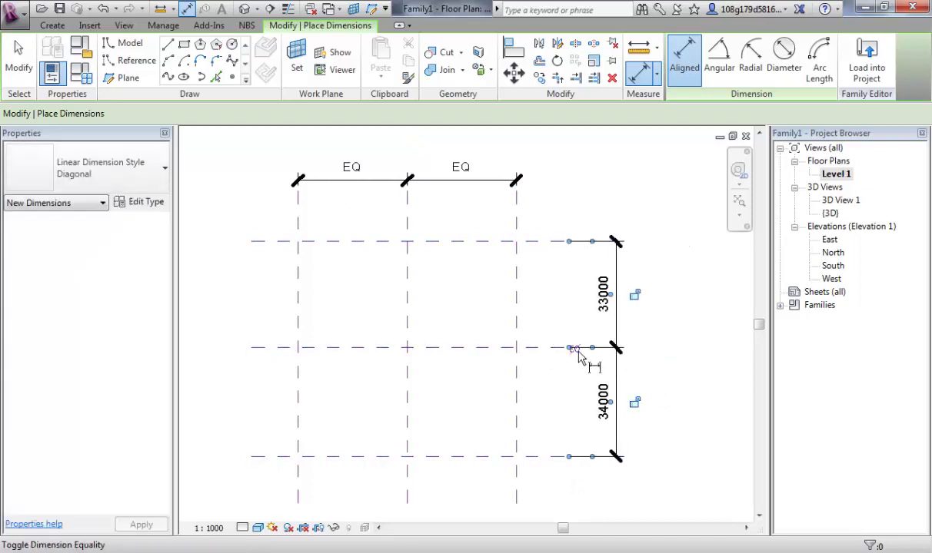
click(574, 348)
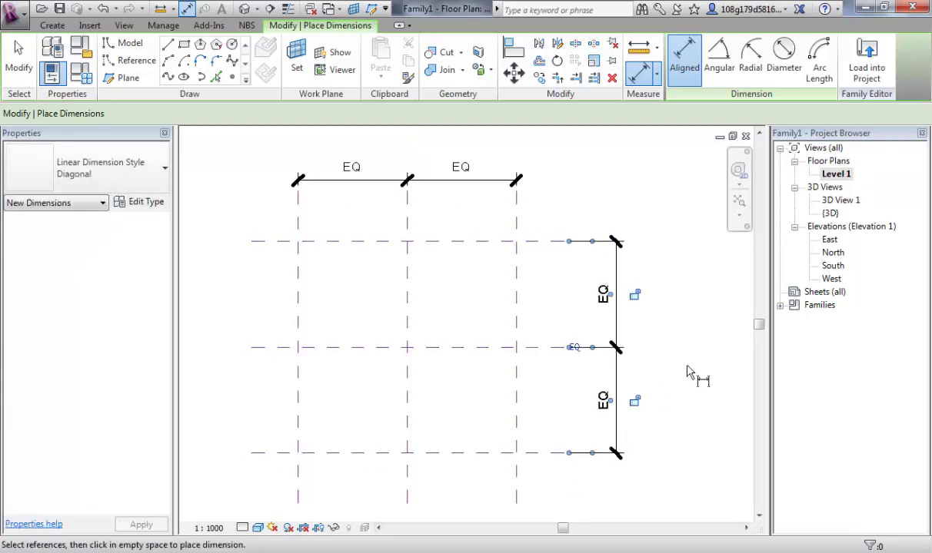
key(Escape)
key(Escape)
scroll(401, 198, down, 1)
middle_drag(432, 240, 447, 236)
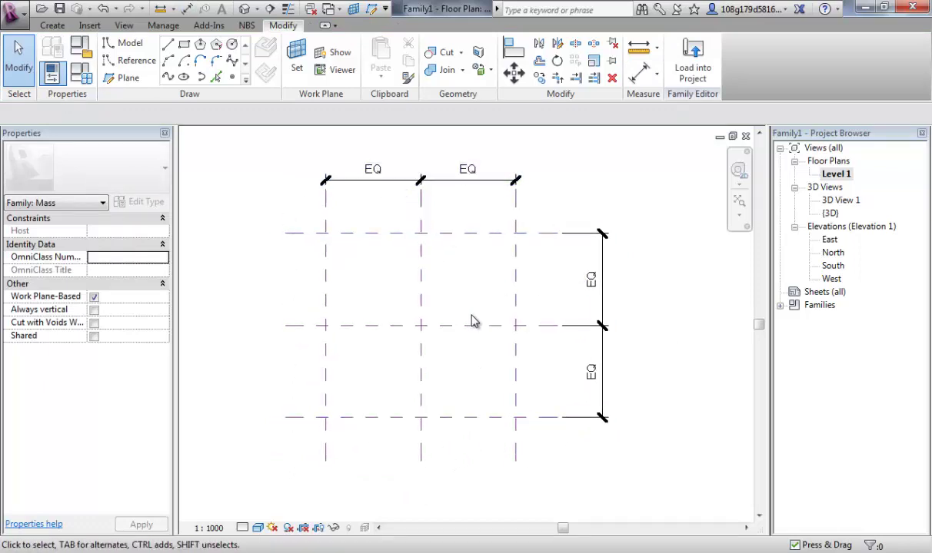
Drag the north, east and south reference planes to new positions
middle_drag(483, 321, 513, 333)
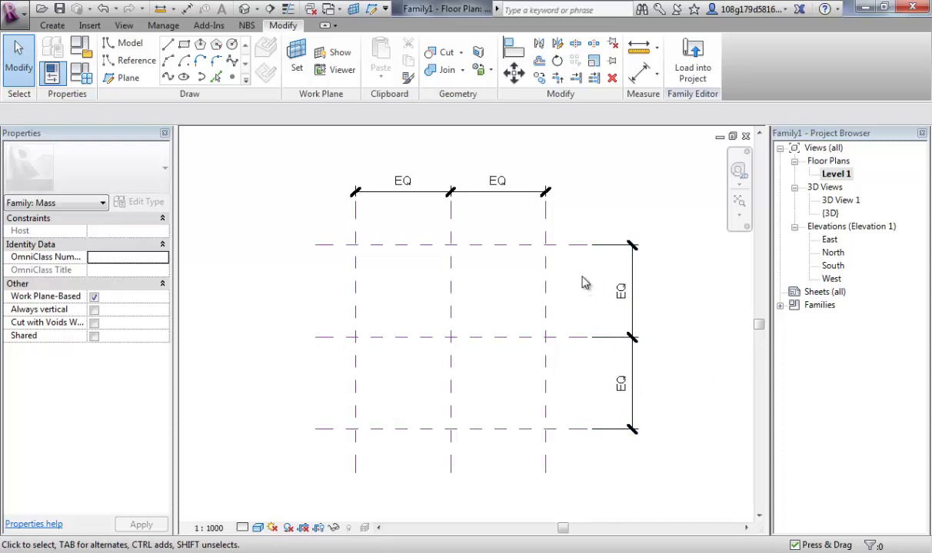
drag(576, 246, 578, 269)
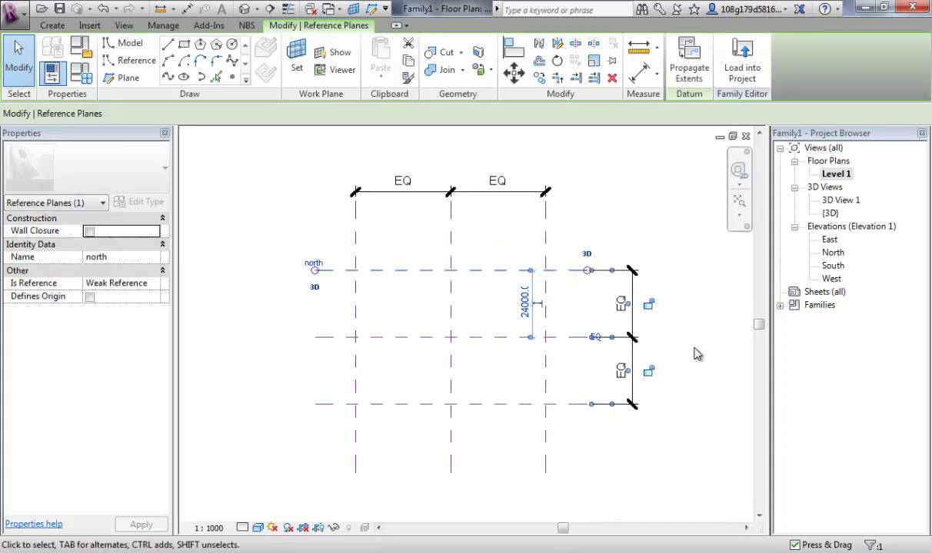
click(643, 435)
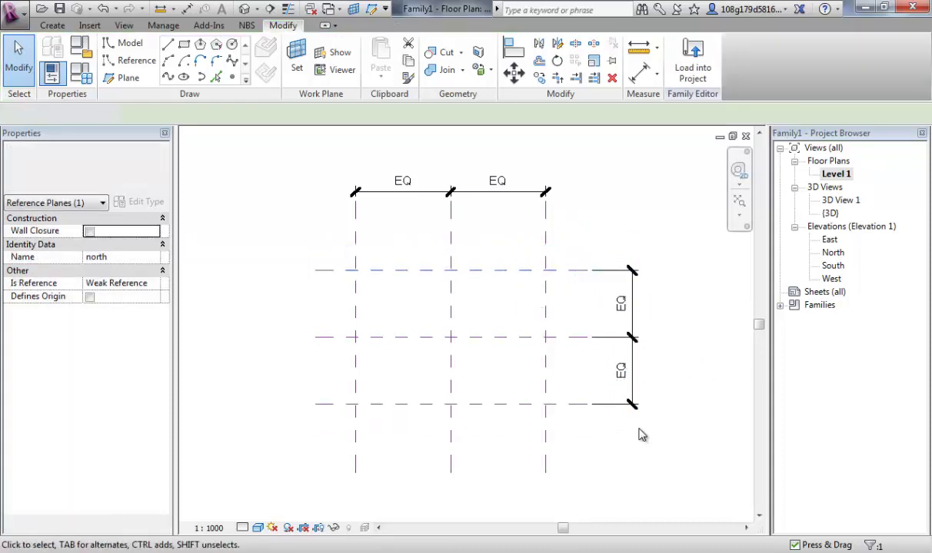
mouse_move(548, 445)
mouse_down()
mouse_move(513, 440)
mouse_move(524, 430)
mouse_move(554, 432)
mouse_up()
click(536, 436)
click(627, 469)
drag(493, 405, 495, 437)
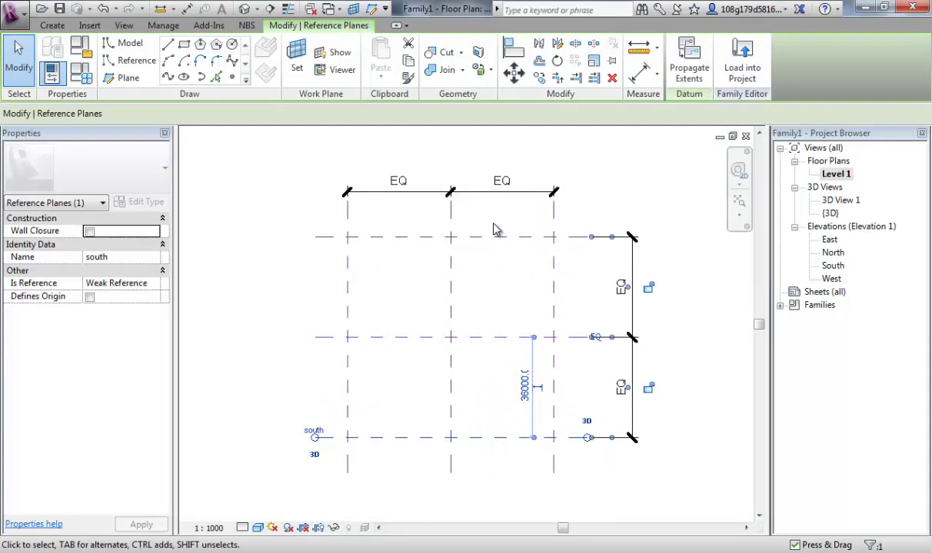
click(688, 371)
Pan and zoom the plan to review the repositioned equally spaced planes
middle_drag(686, 372, 658, 382)
scroll(615, 380, up, 2)
scroll(545, 384, down, 1)
middle_drag(545, 384, 565, 327)
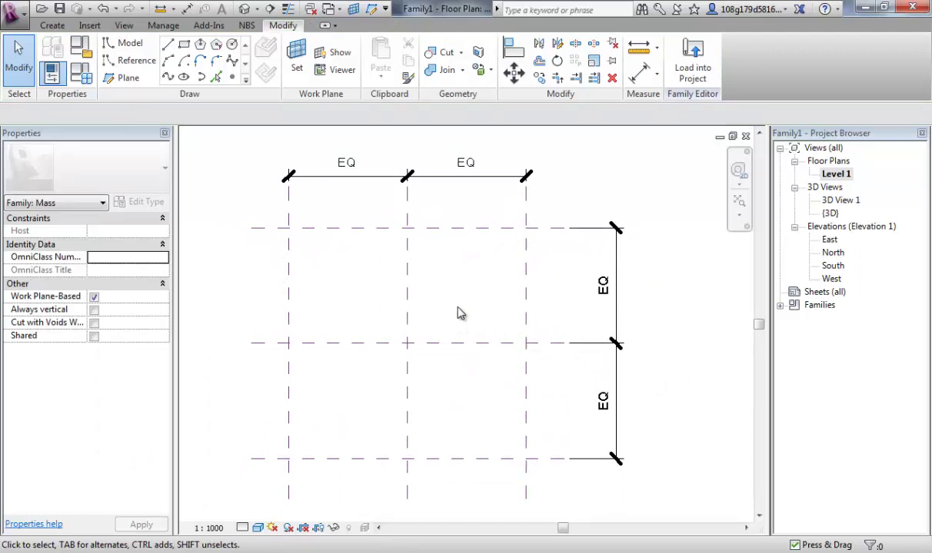
scroll(454, 299, down, 2)
scroll(465, 302, up, 1)
middle_drag(490, 322, 483, 324)
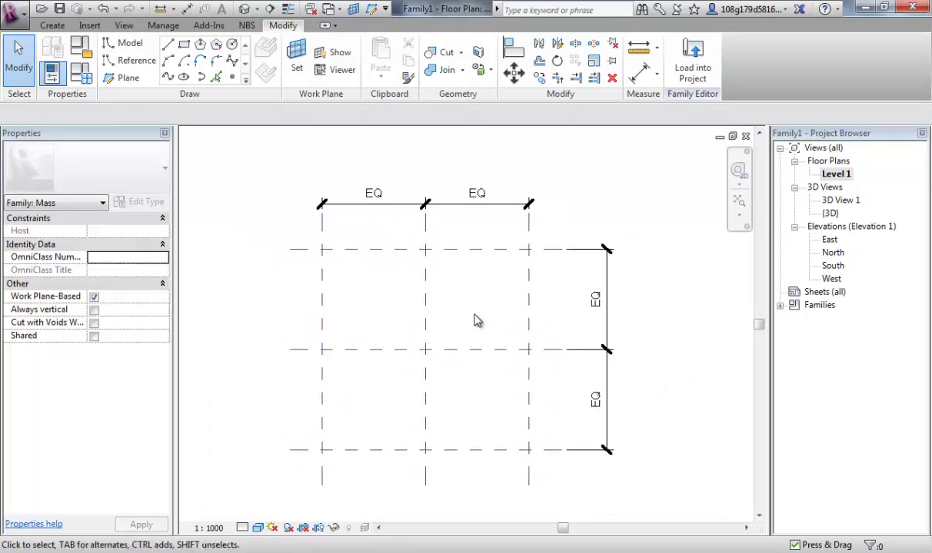
middle_drag(624, 189, 593, 192)
scroll(615, 192, down, 1)
scroll(593, 219, up, 1)
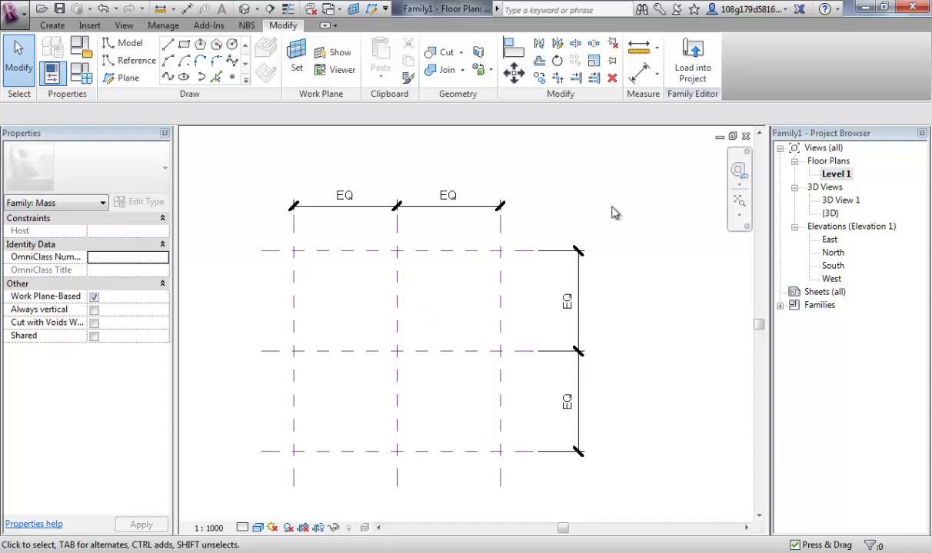
Add overall aligned dimensions of 74000 from west to east and 72000 from north to south
click(643, 76)
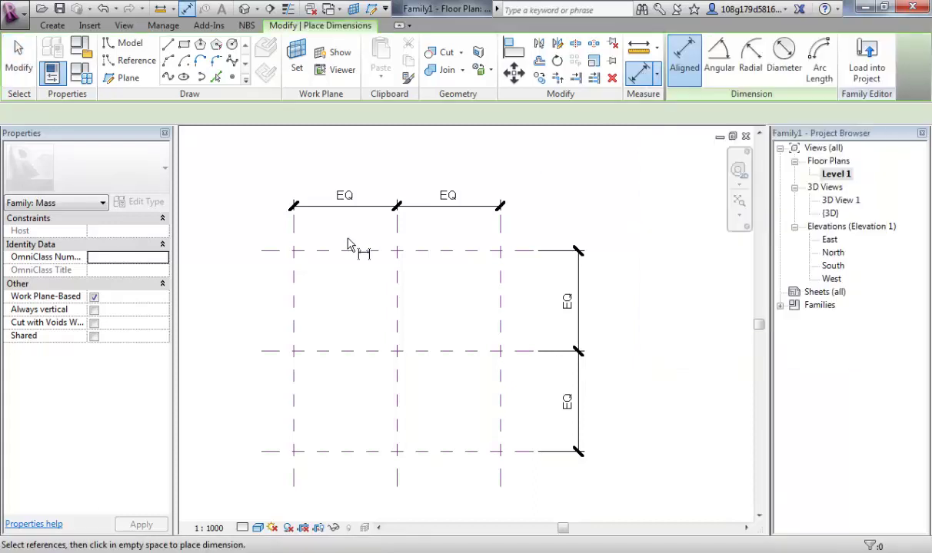
click(299, 246)
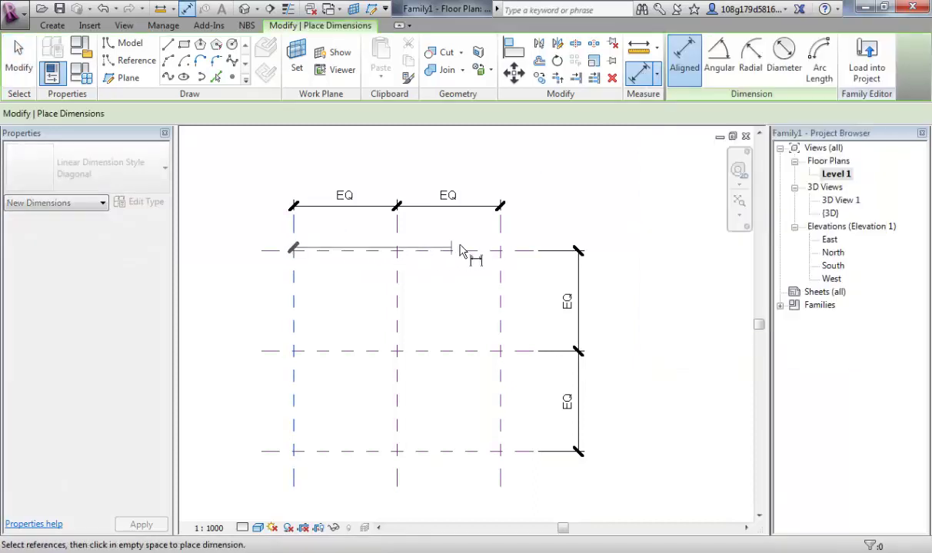
click(503, 242)
click(427, 161)
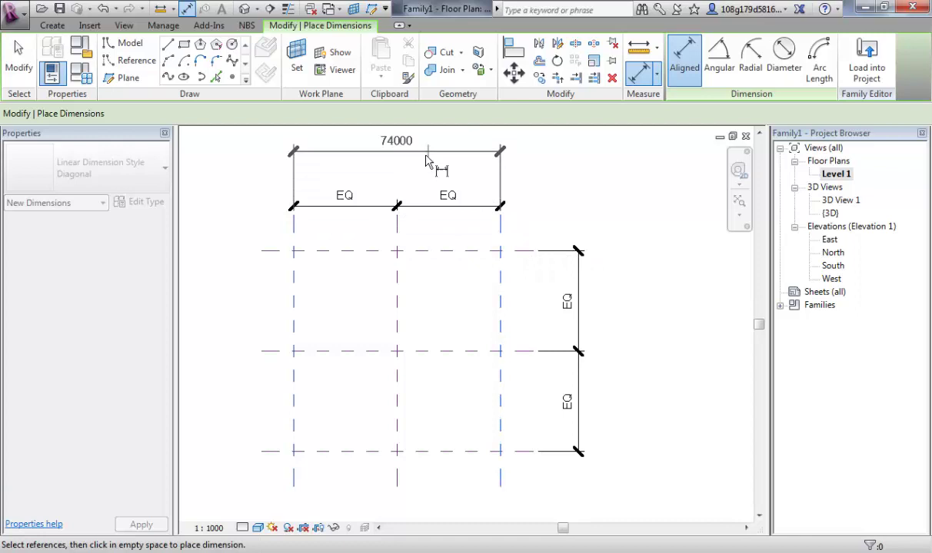
click(427, 161)
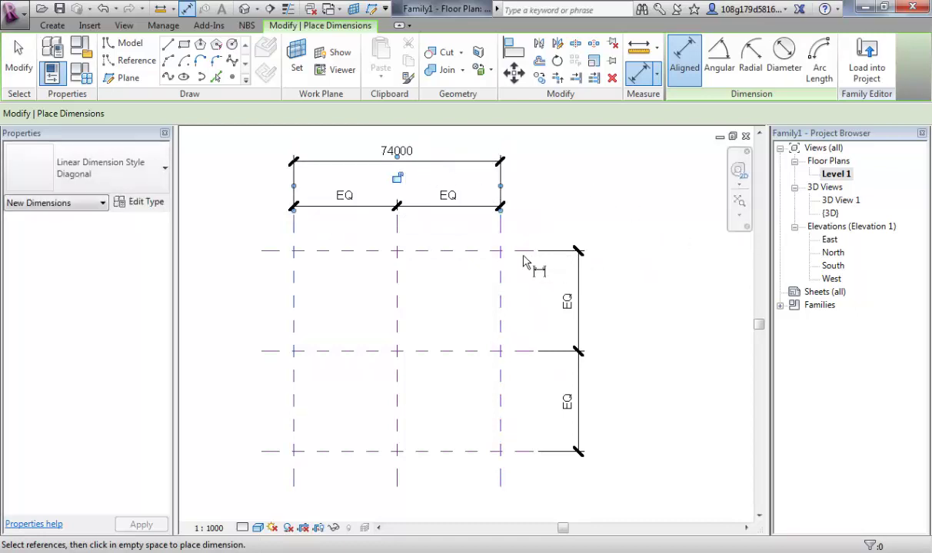
click(575, 256)
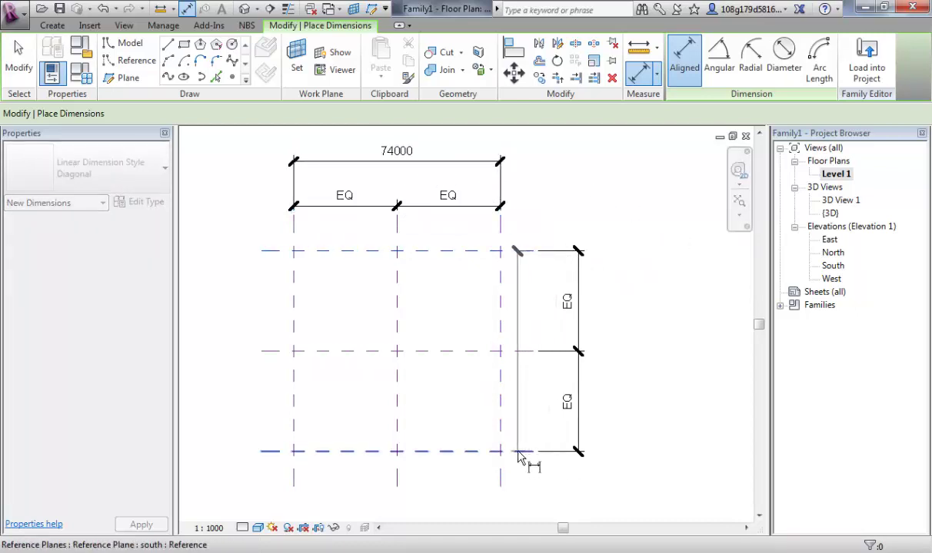
click(519, 453)
click(596, 351)
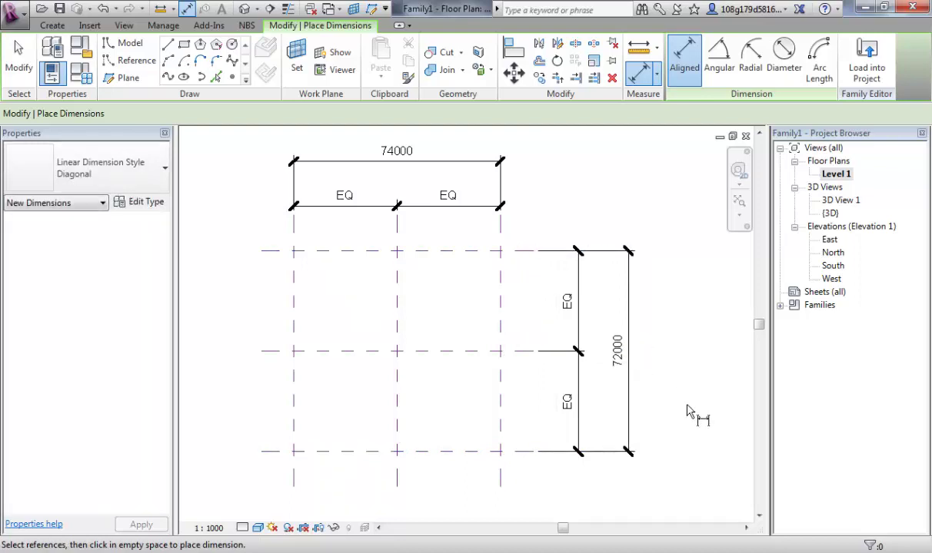
key(Escape)
key(Escape)
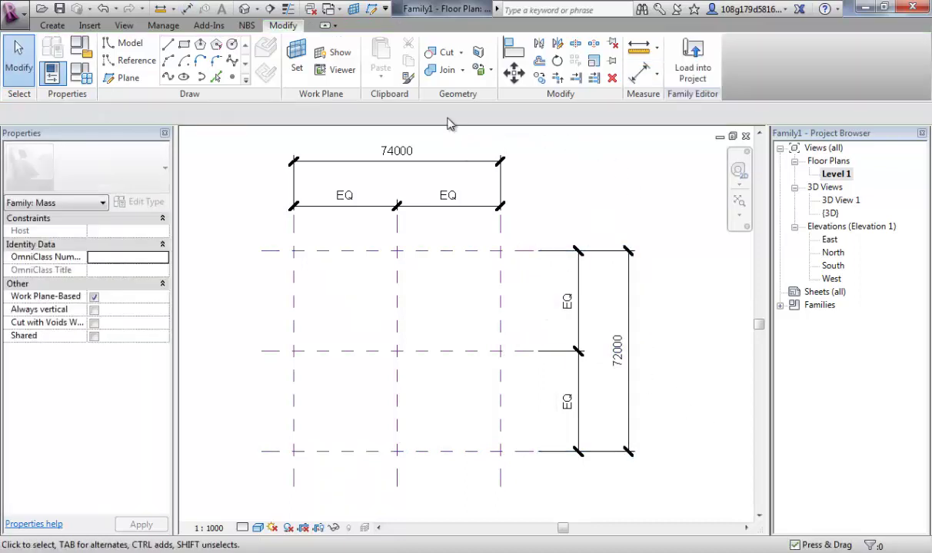
click(438, 167)
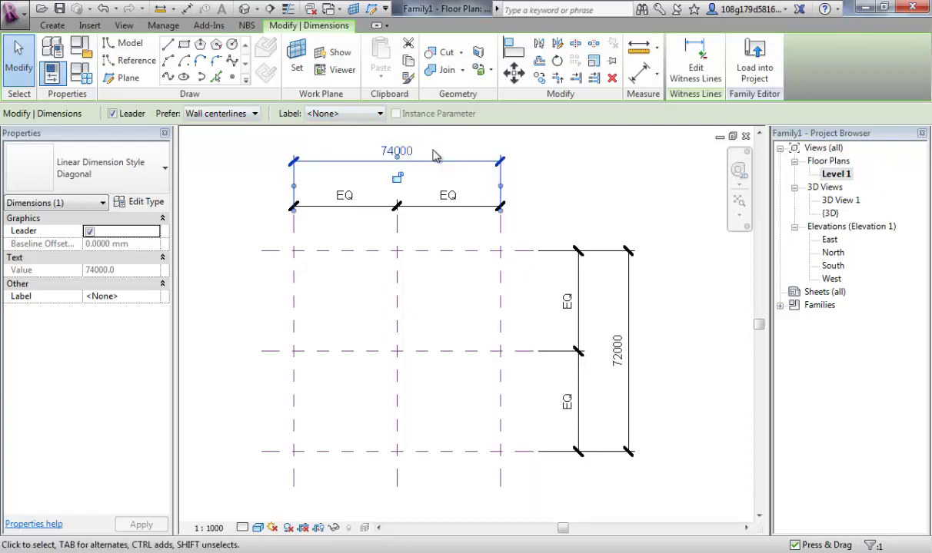
Label the 74000 dimension with a new family parameter named width
click(379, 115)
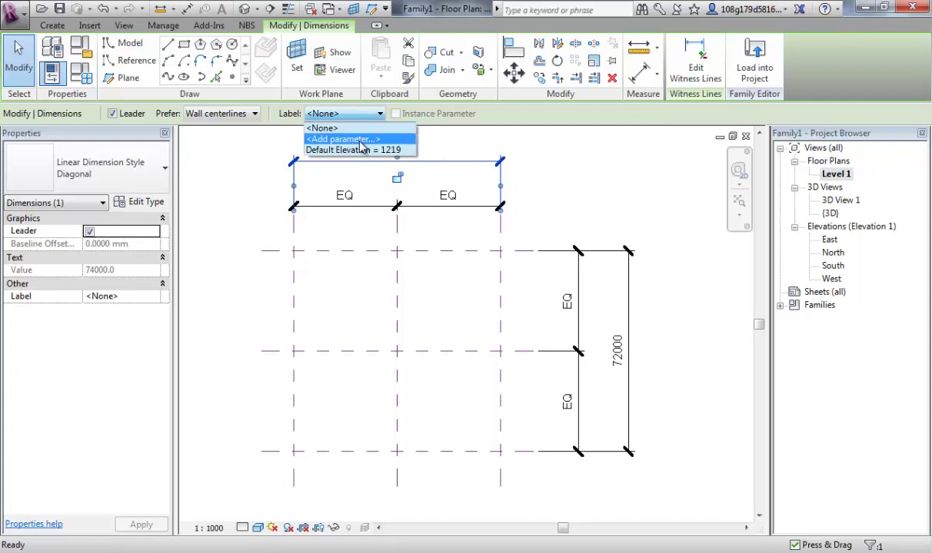
click(360, 140)
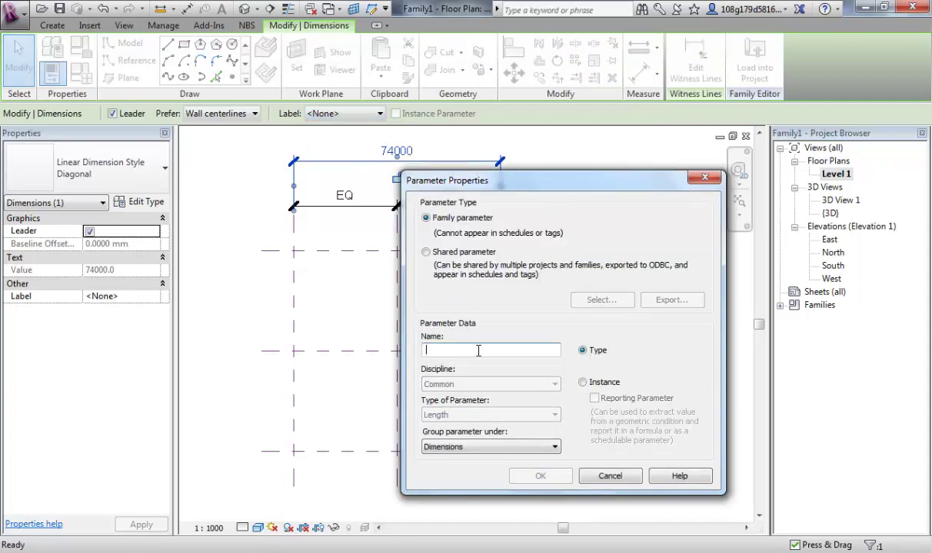
text(width)
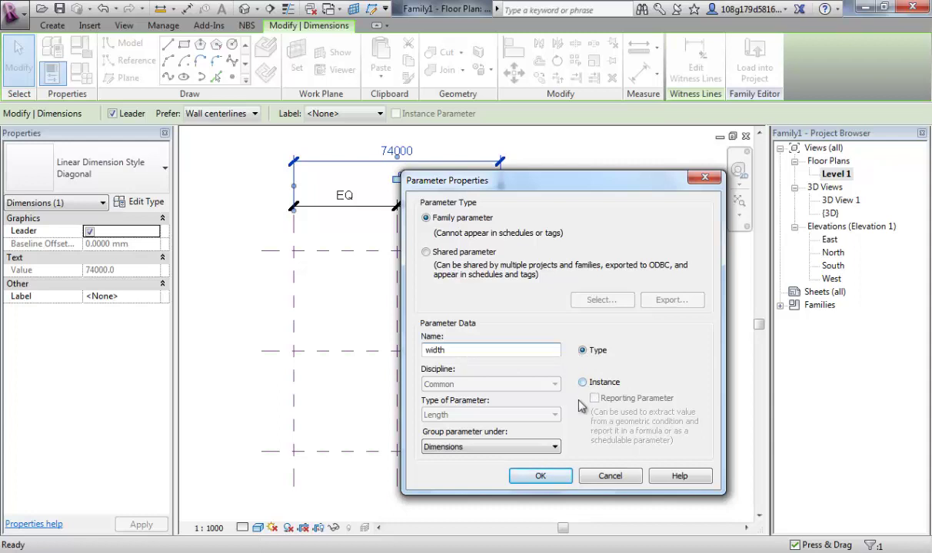
click(540, 476)
click(633, 308)
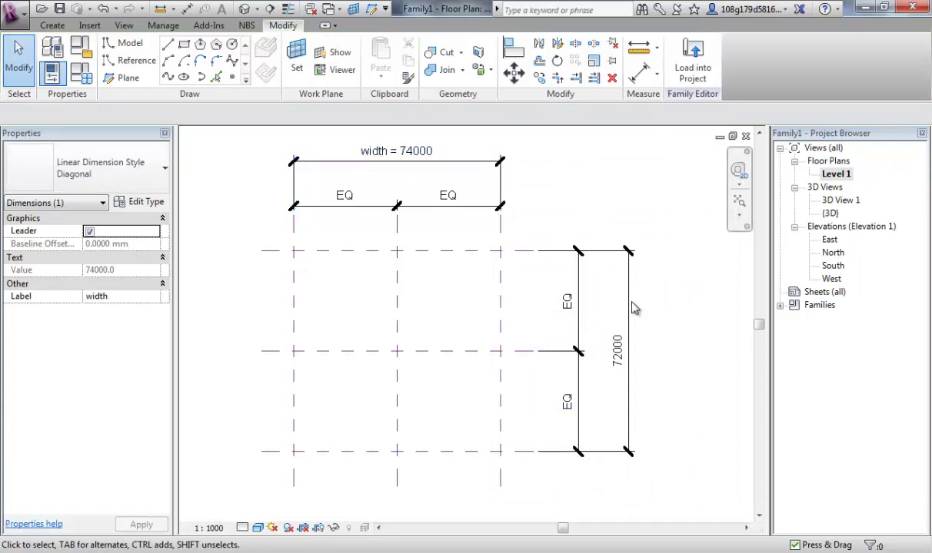
Label the 72000 dimension with a new family parameter named depth
click(633, 310)
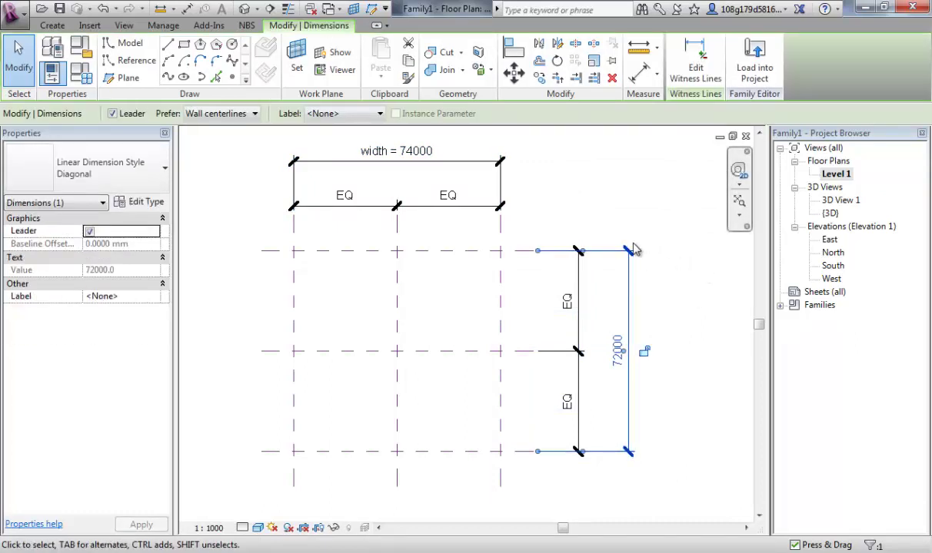
click(381, 115)
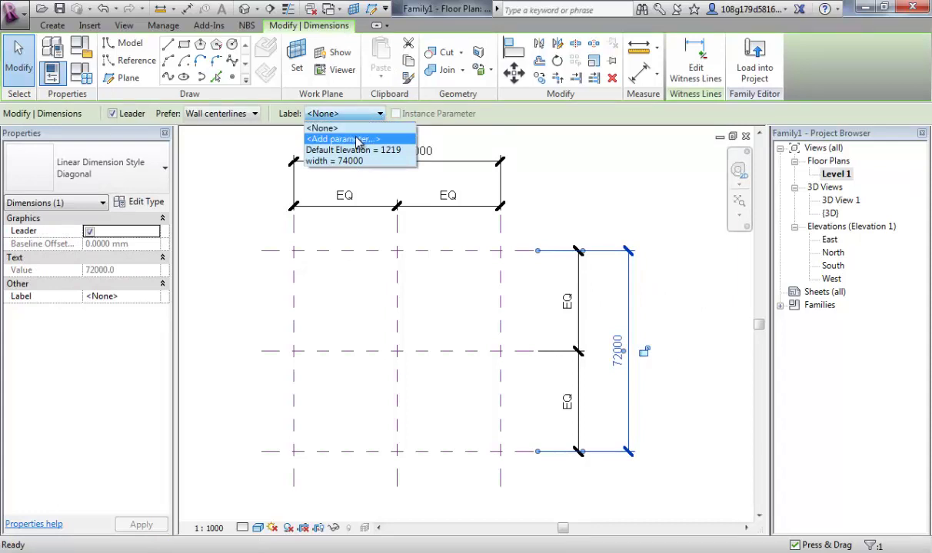
click(355, 140)
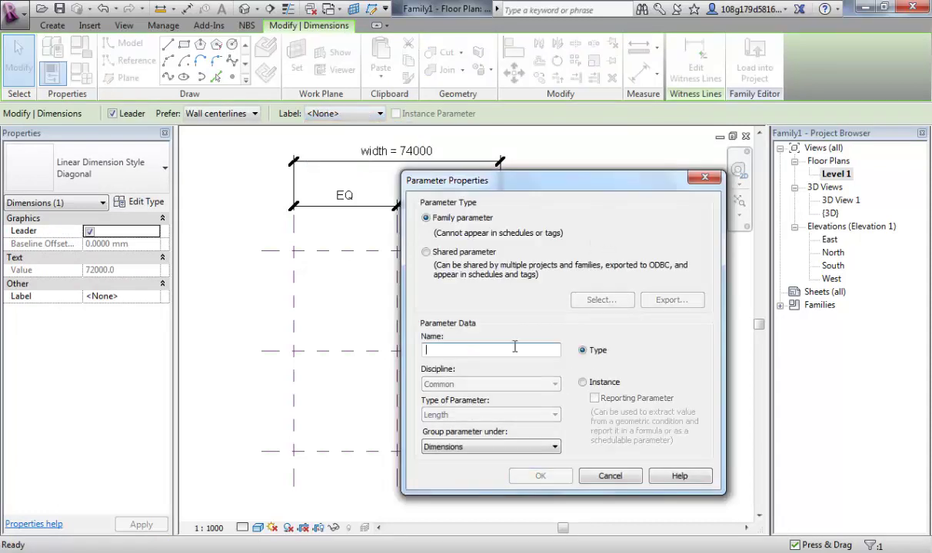
text(de)
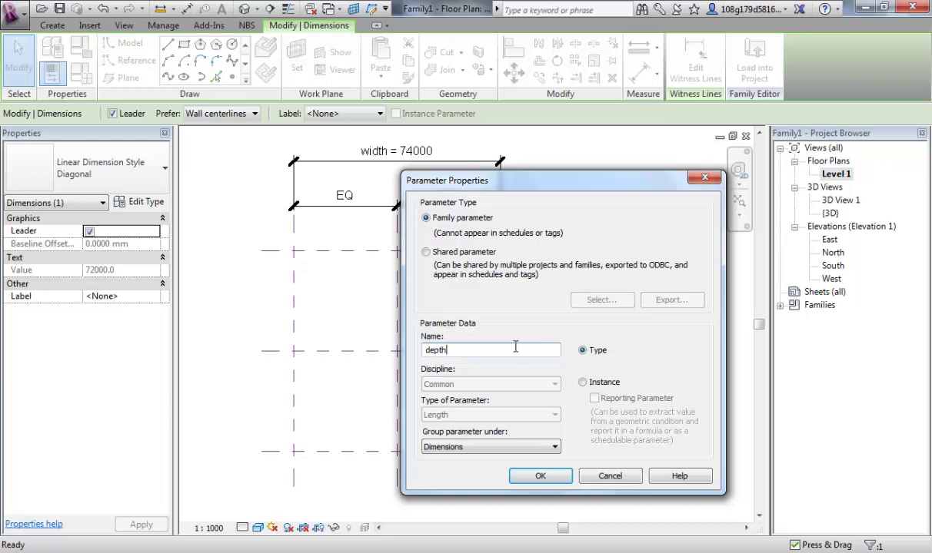
text(pth)
click(540, 476)
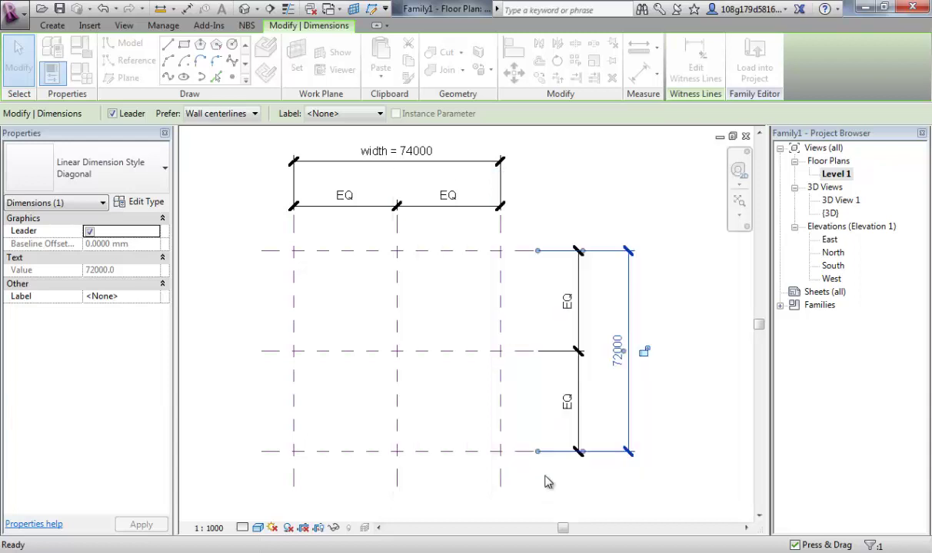
click(680, 271)
middle_drag(596, 205, 600, 217)
Switch to the {3D} view and orbit until the work plane lies flat
click(244, 9)
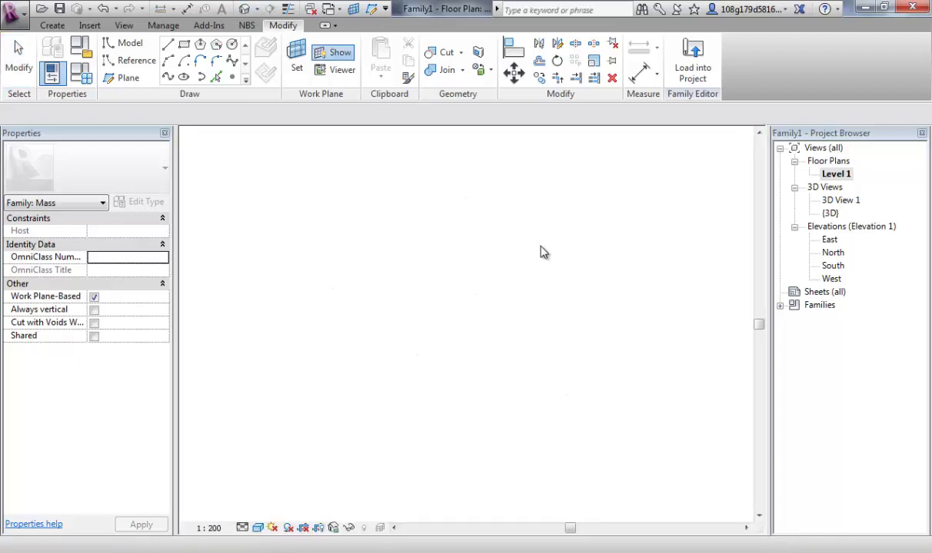
shift+middle_drag(441, 344, 460, 372)
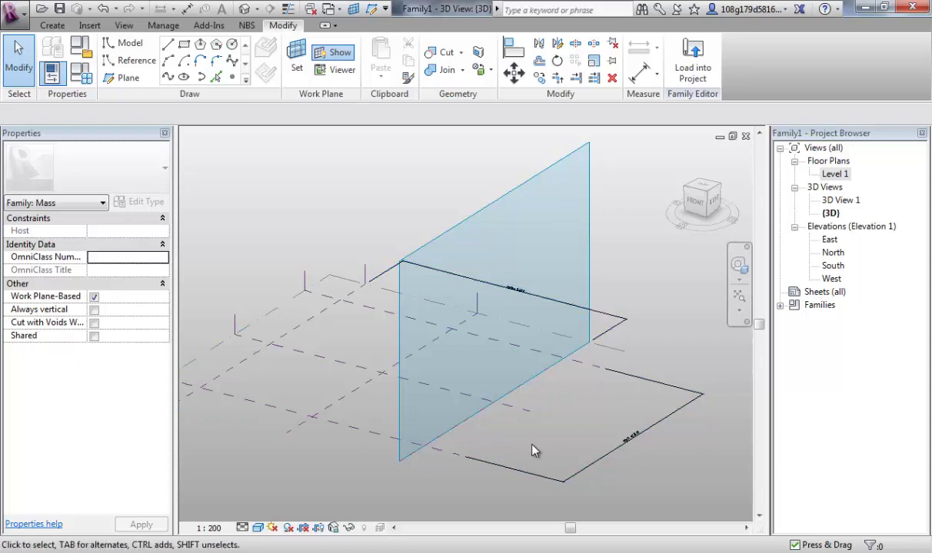
middle_drag(534, 451, 585, 445)
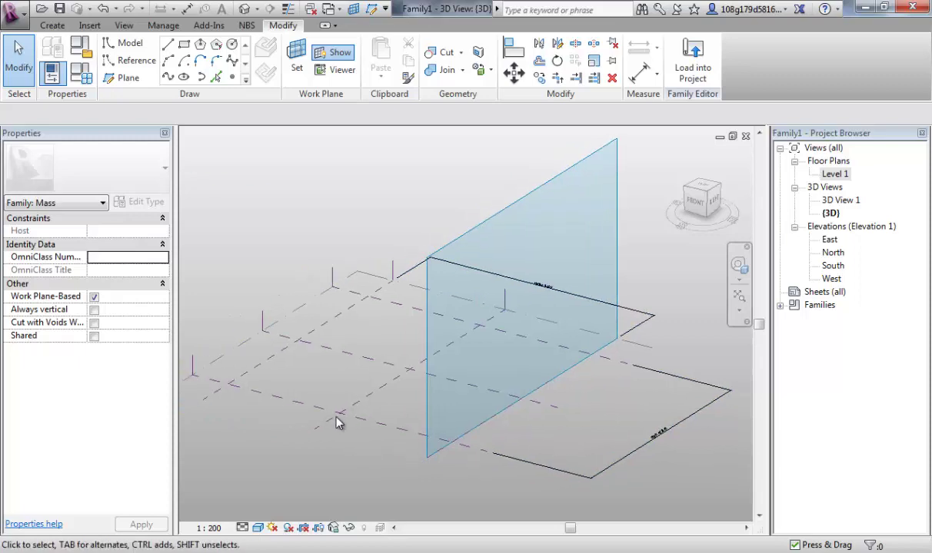
shift+middle_drag(337, 419, 461, 245)
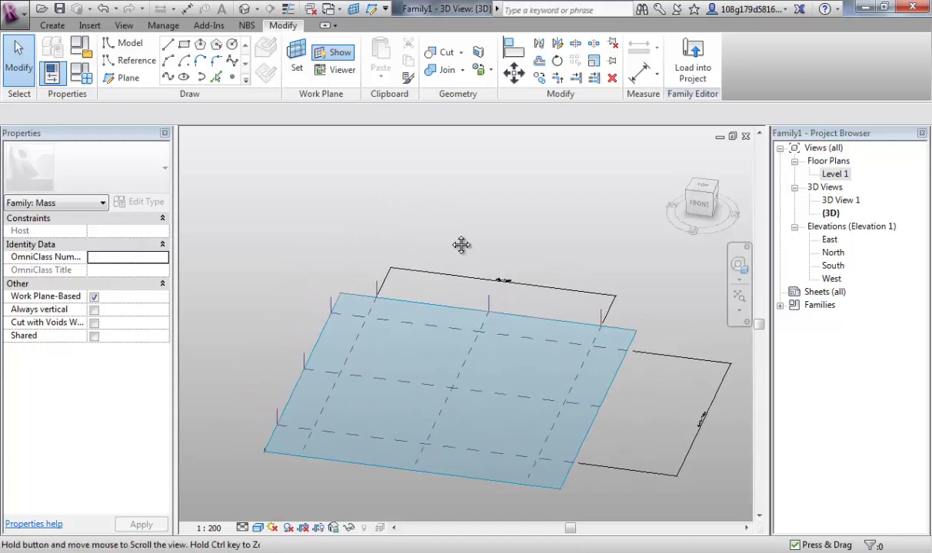
In Family Types, set width and depth both to 50000 and apply them
click(85, 77)
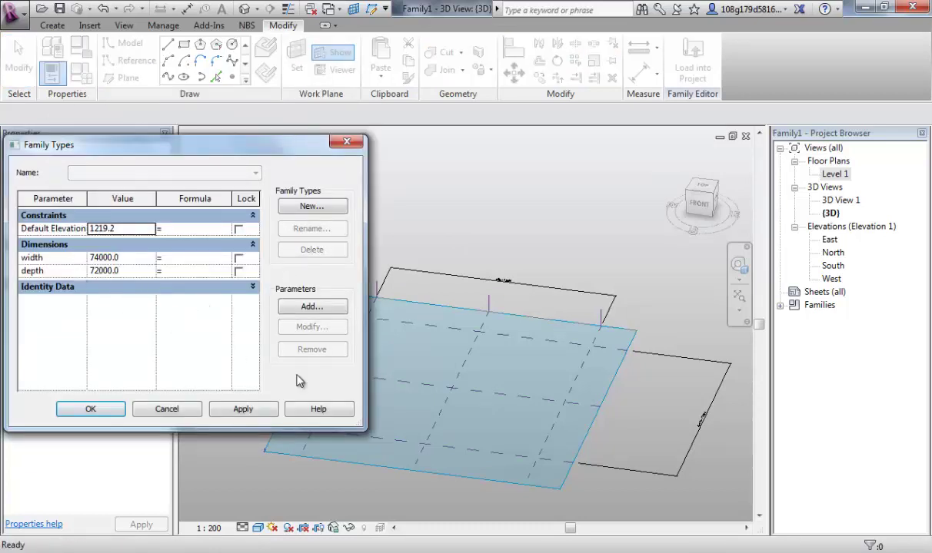
drag(365, 433, 327, 403)
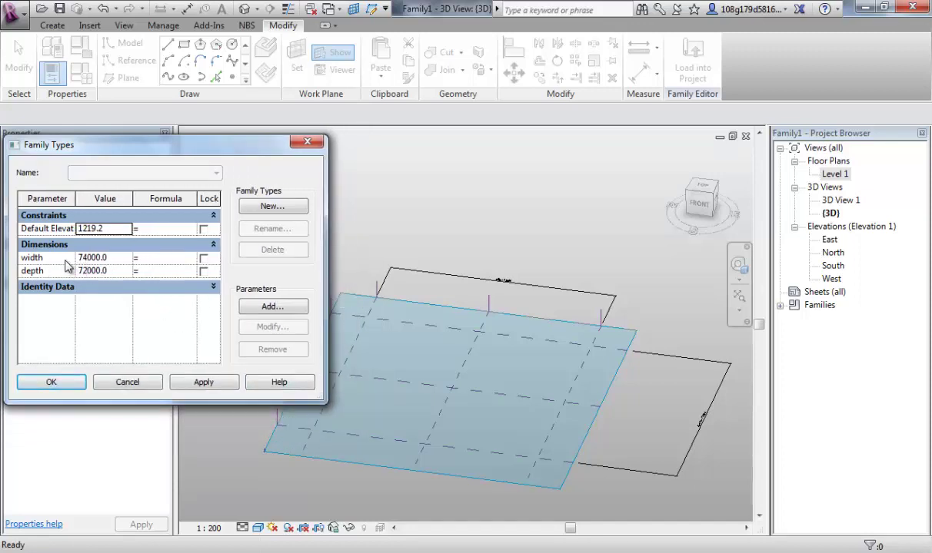
click(112, 260)
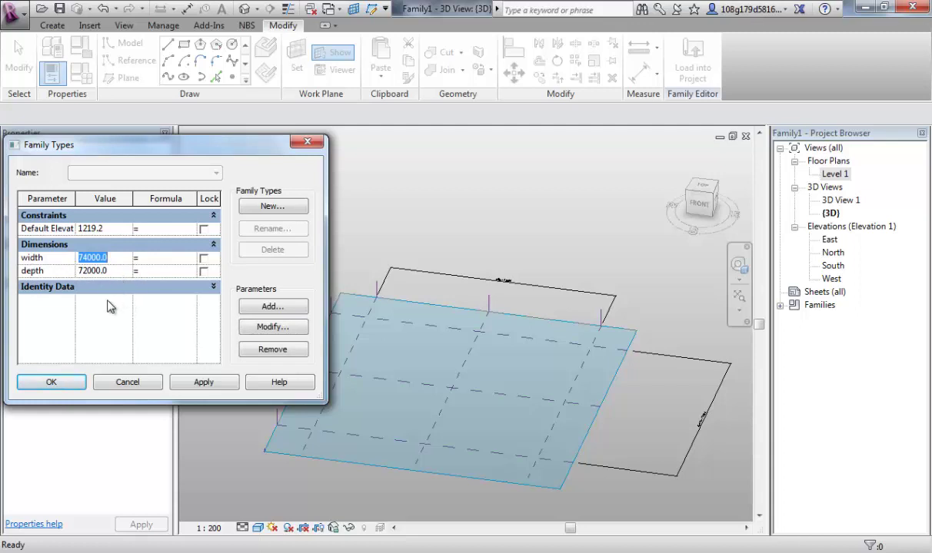
text(50)
key(Tab)
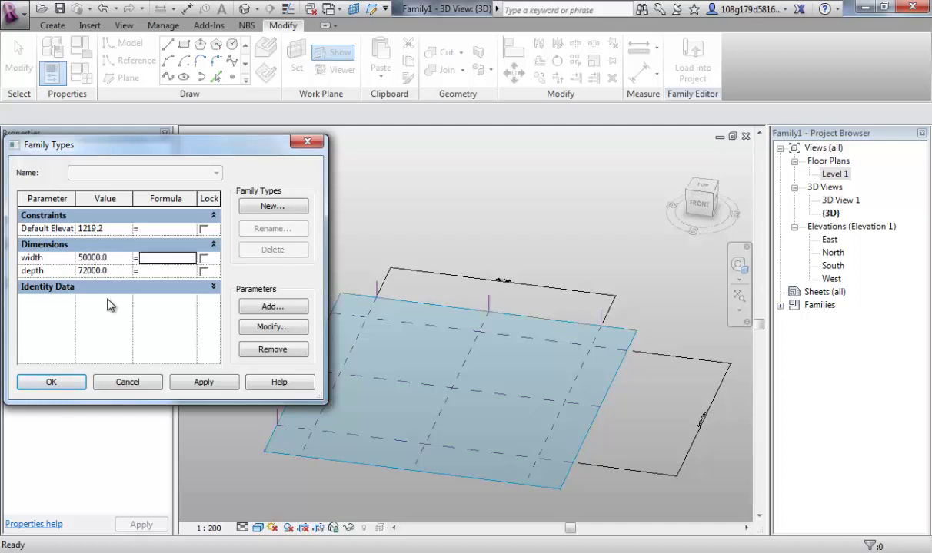
click(214, 390)
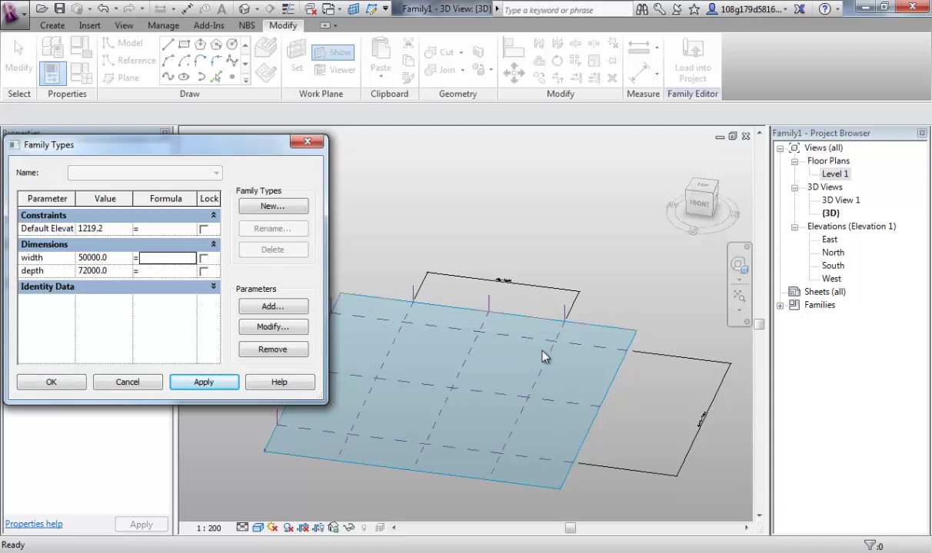
click(117, 269)
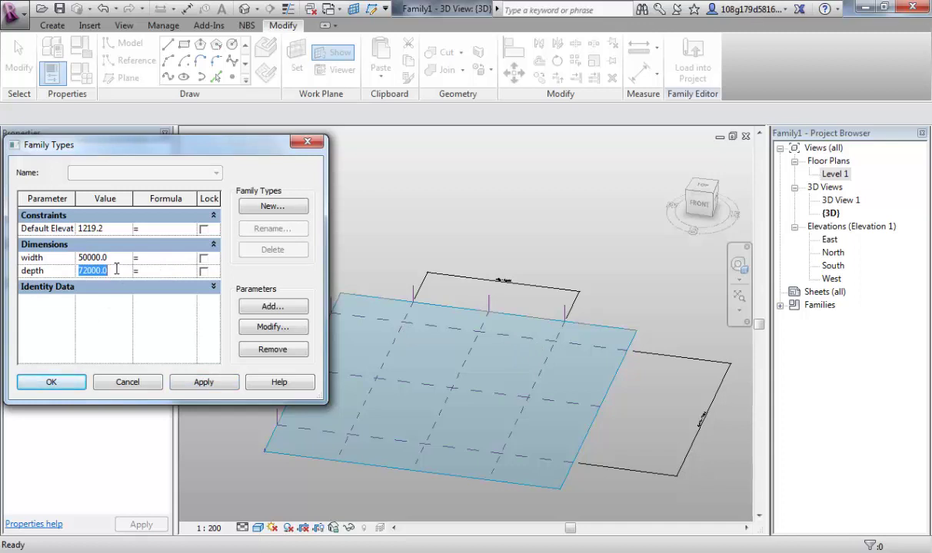
text(50000)
key(Tab)
click(203, 383)
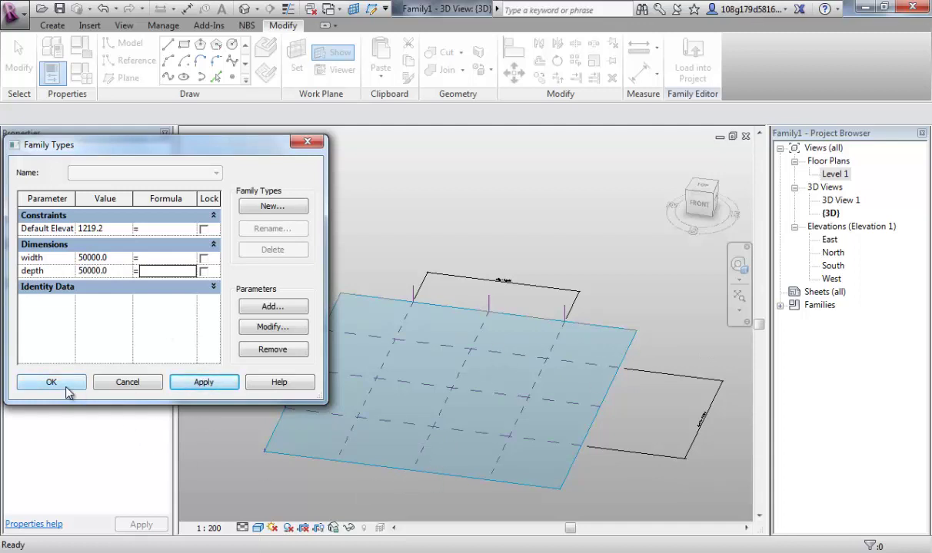
key(Return)
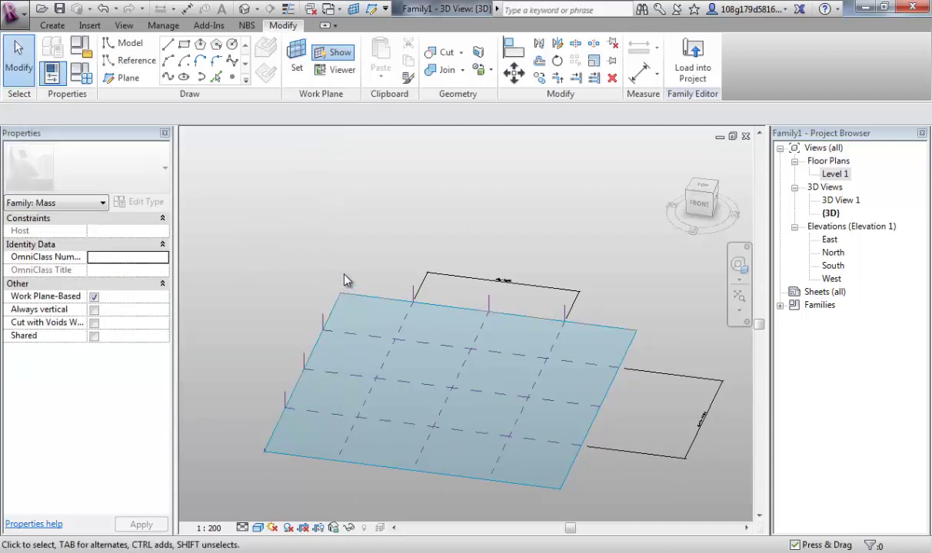
click(87, 74)
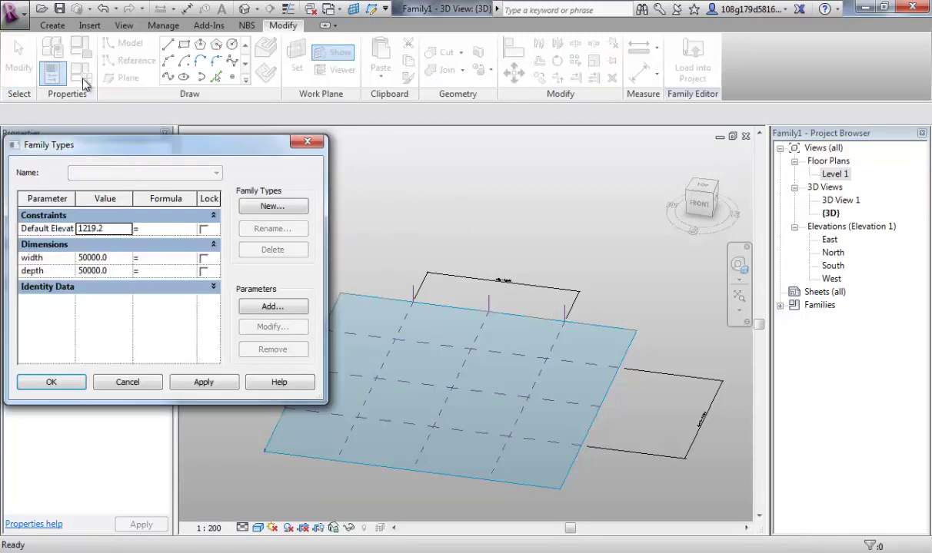
click(308, 144)
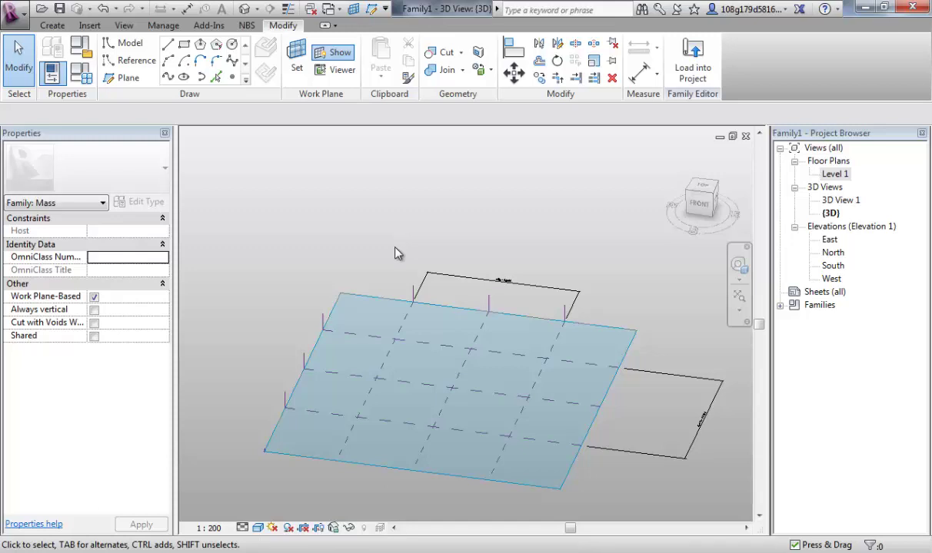
scroll(397, 253, up, 1)
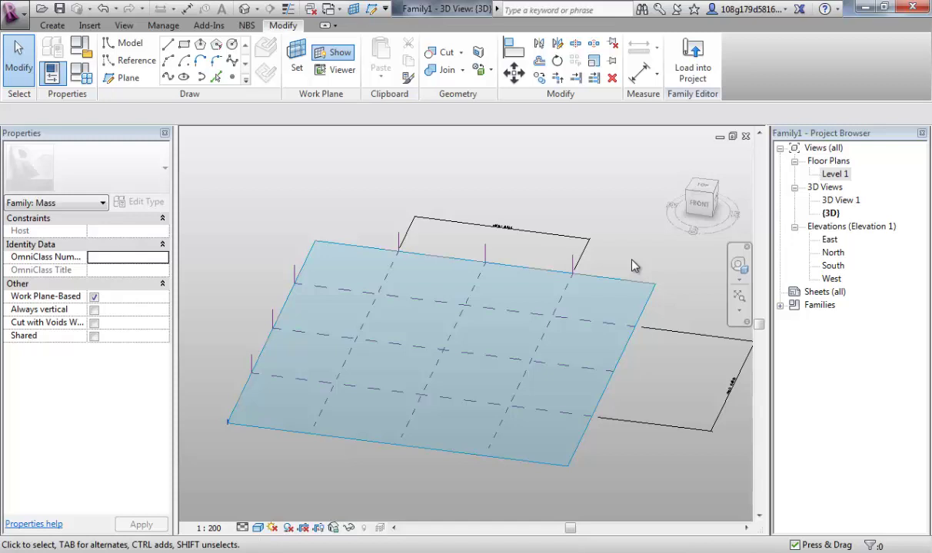
shift+middle_drag(629, 268, 538, 231)
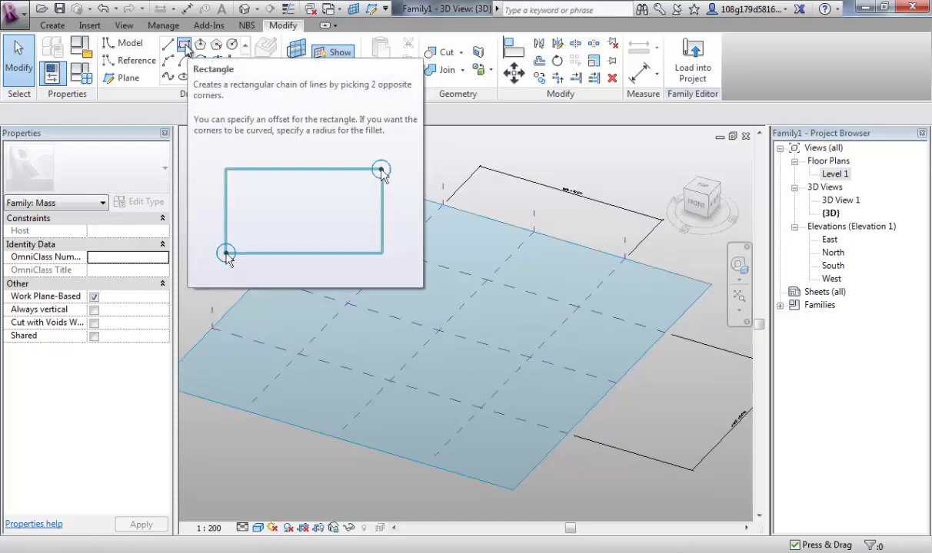
click(185, 46)
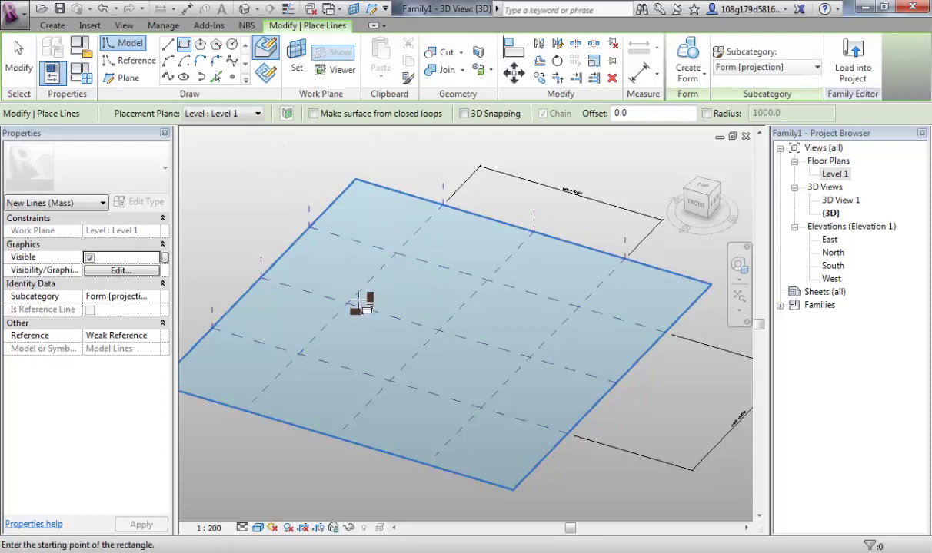
click(416, 290)
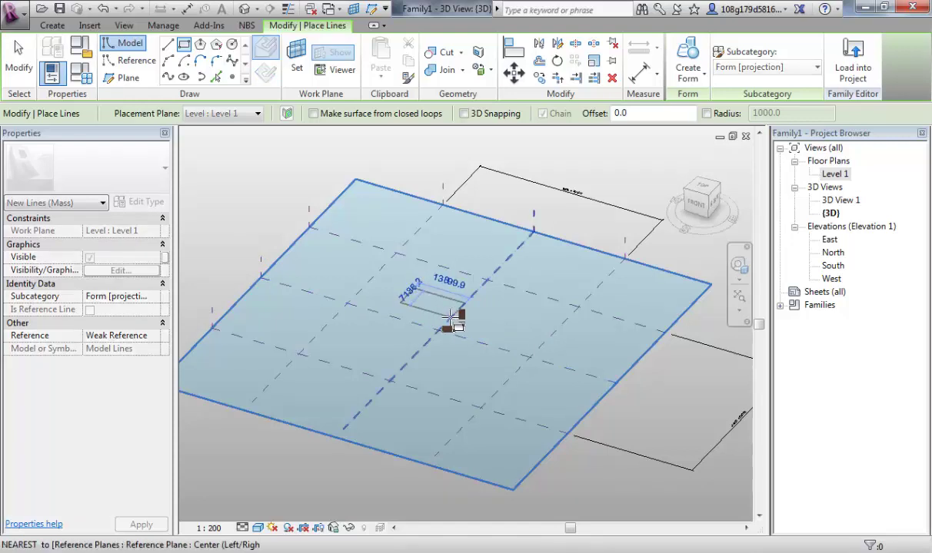
click(468, 375)
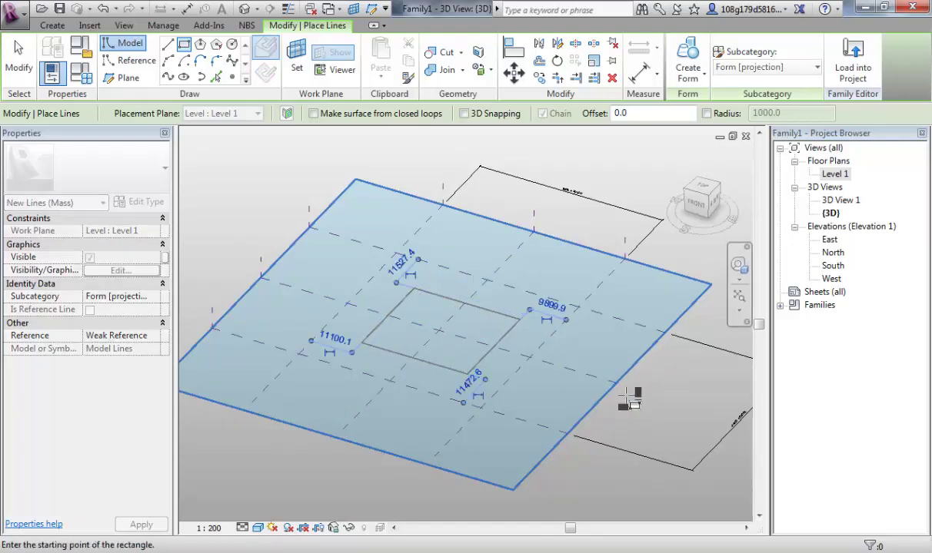
key(Escape)
key(Escape)
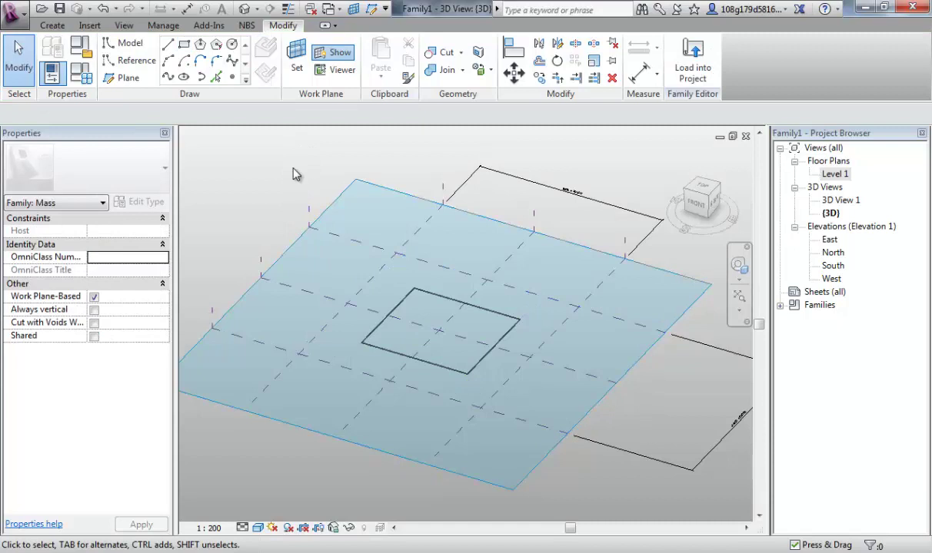
click(448, 302)
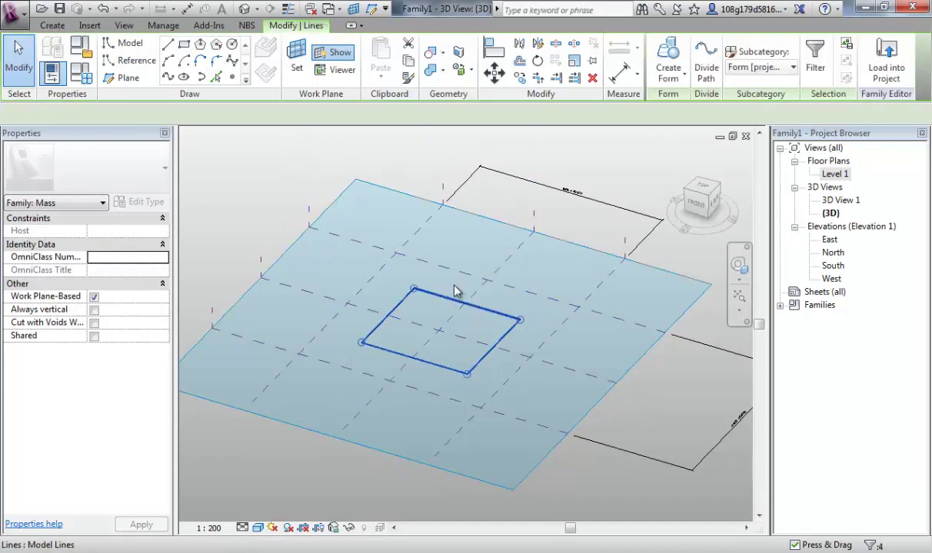
click(668, 55)
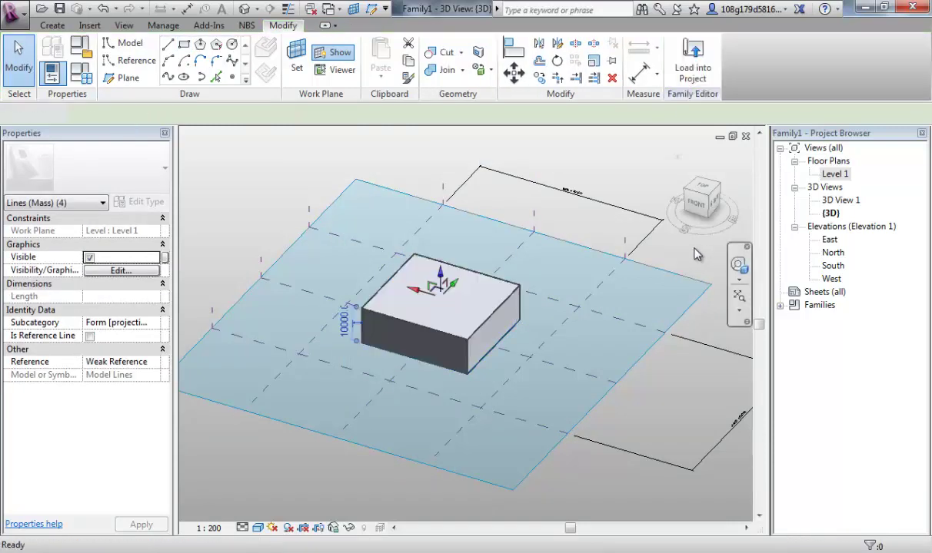
click(725, 338)
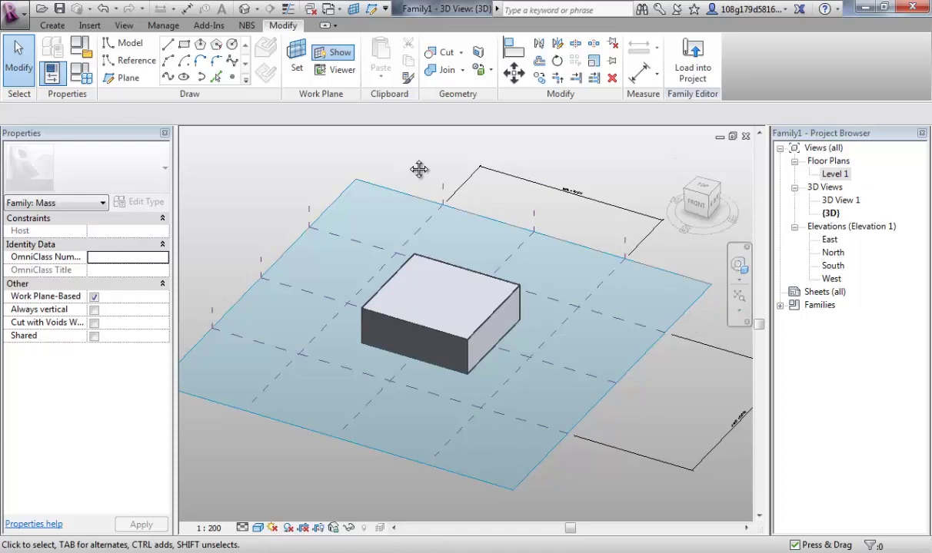
middle_drag(416, 166, 424, 156)
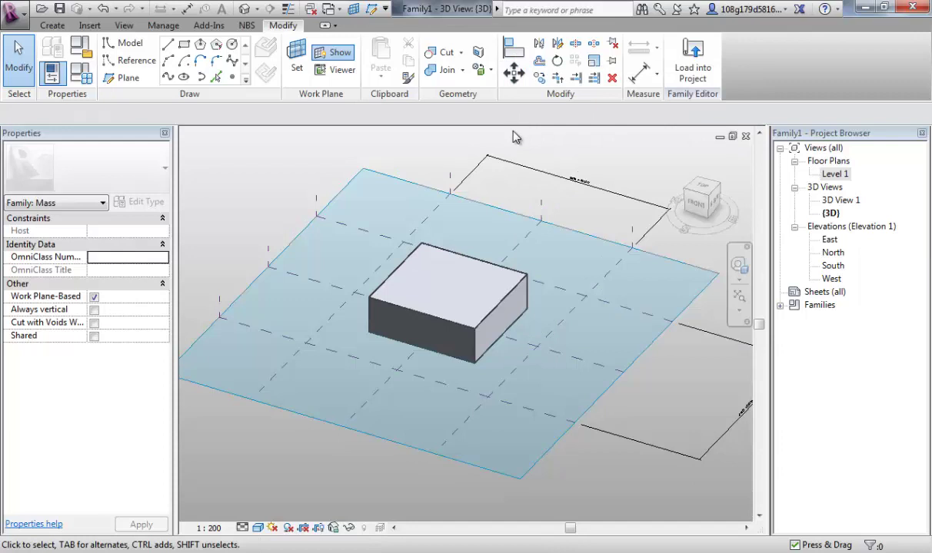
Align the box's side face to the east plane and lock it, then align the front face to the south plane
click(513, 51)
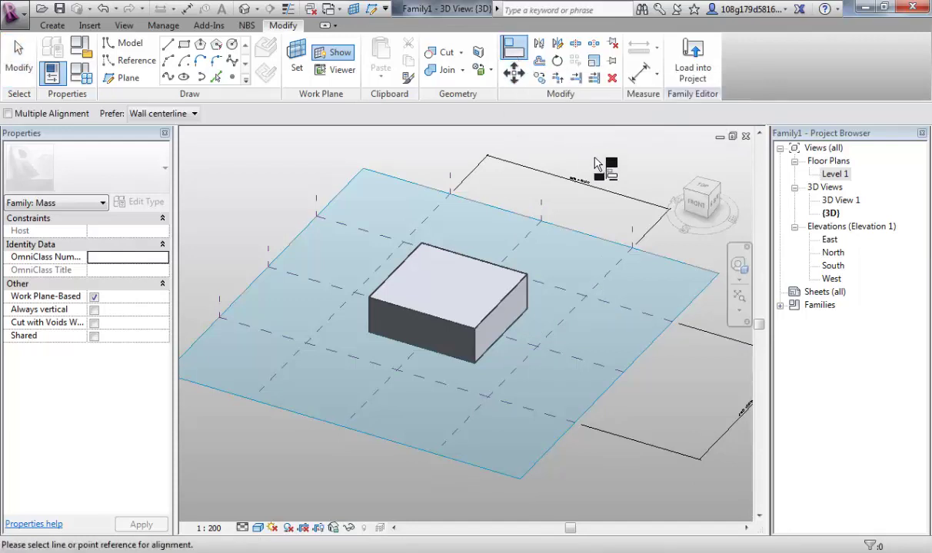
click(549, 340)
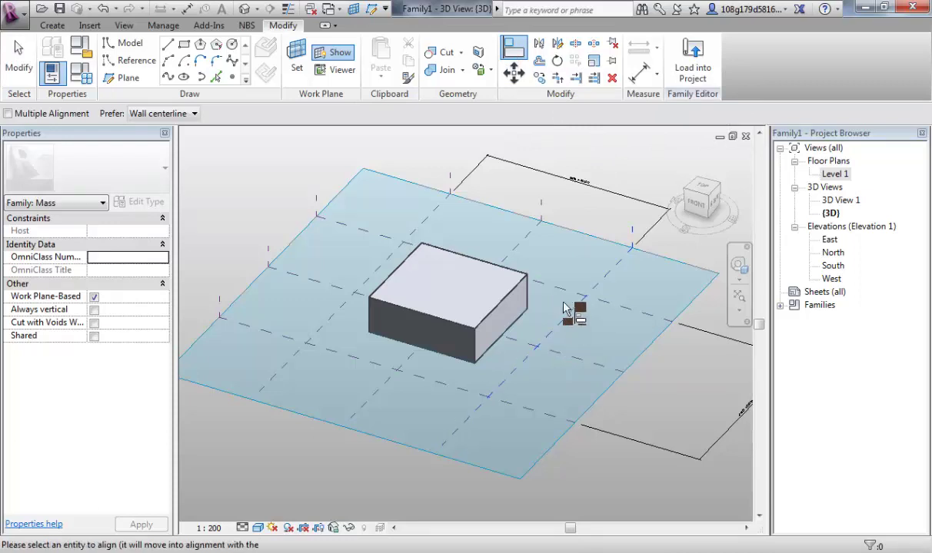
click(512, 328)
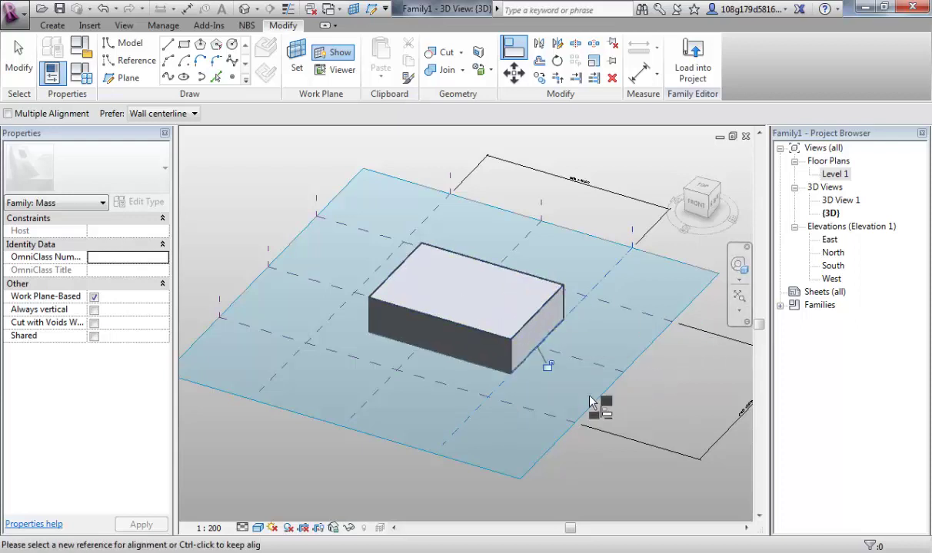
click(547, 366)
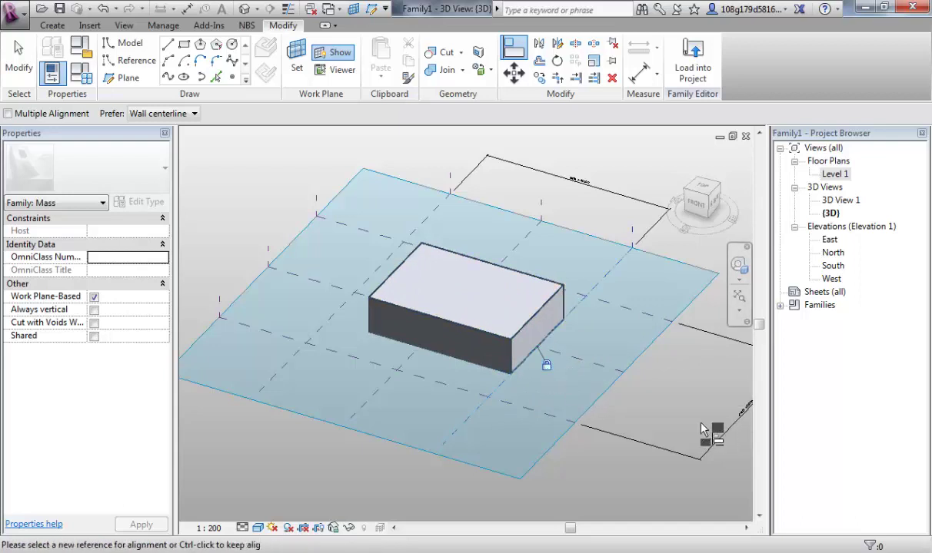
click(426, 379)
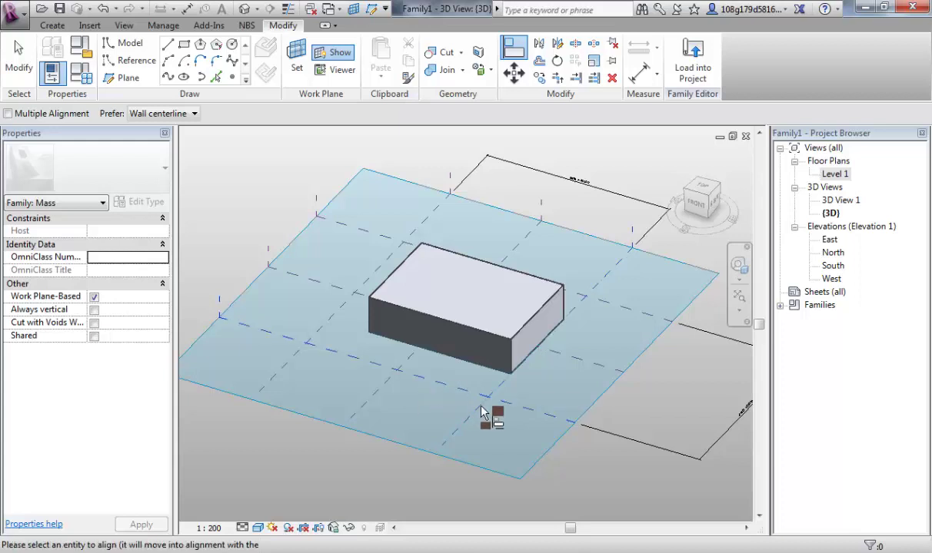
click(437, 342)
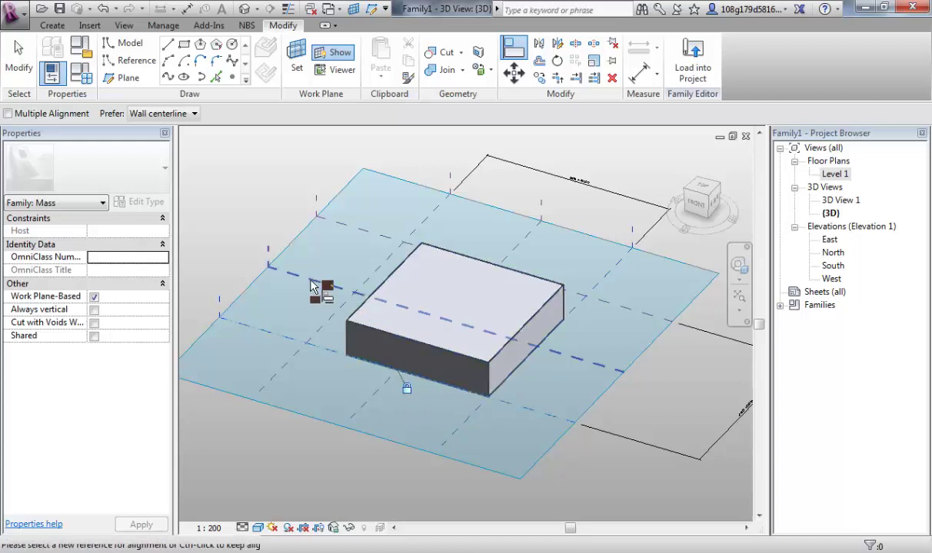
shift+middle_drag(311, 278, 511, 284)
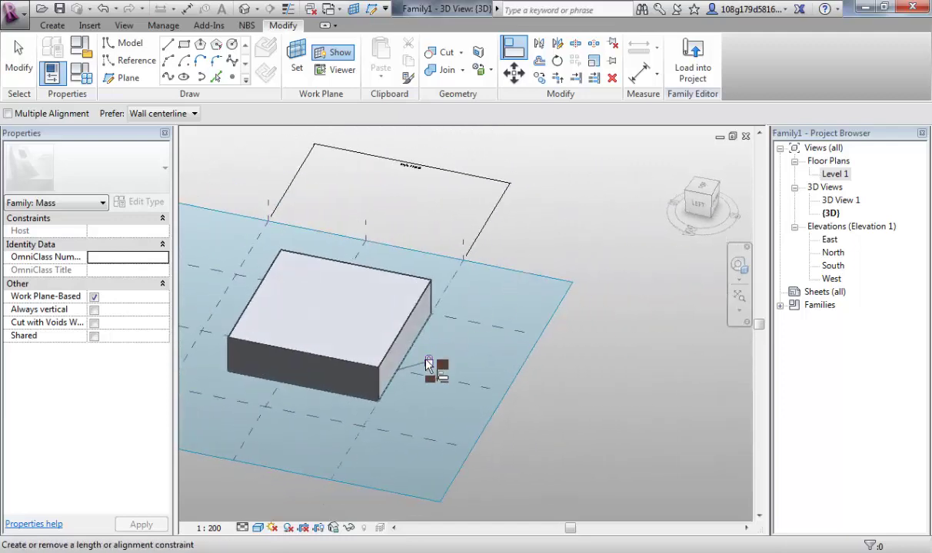
shift+middle_drag(378, 370, 451, 363)
Align the box faces to the west and north reference planes, locking the north face
click(452, 363)
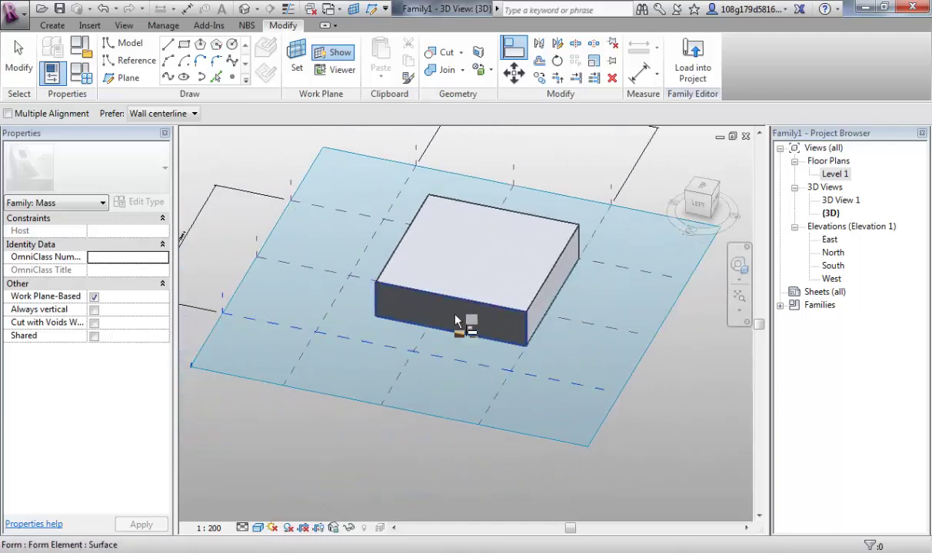
click(455, 327)
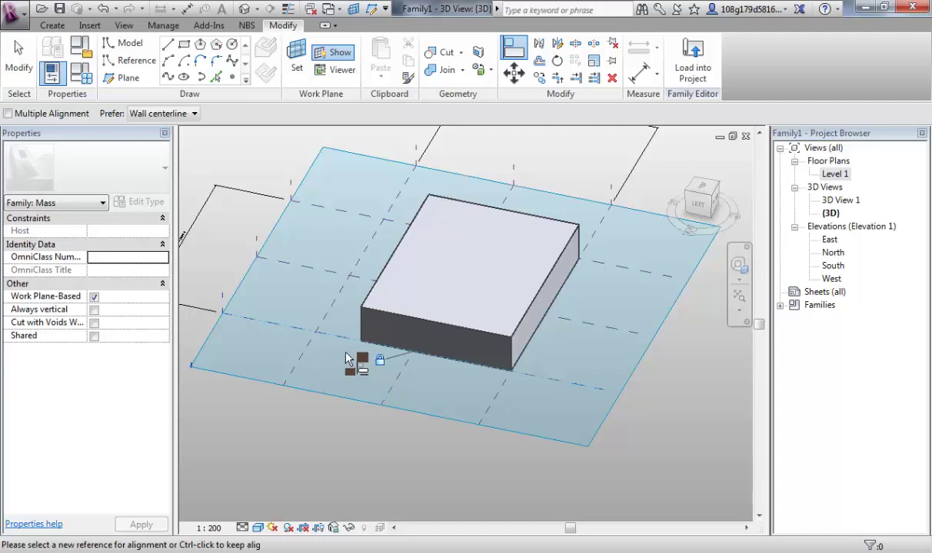
shift+middle_drag(303, 372, 545, 447)
key(Escape)
key(a)
key(l)
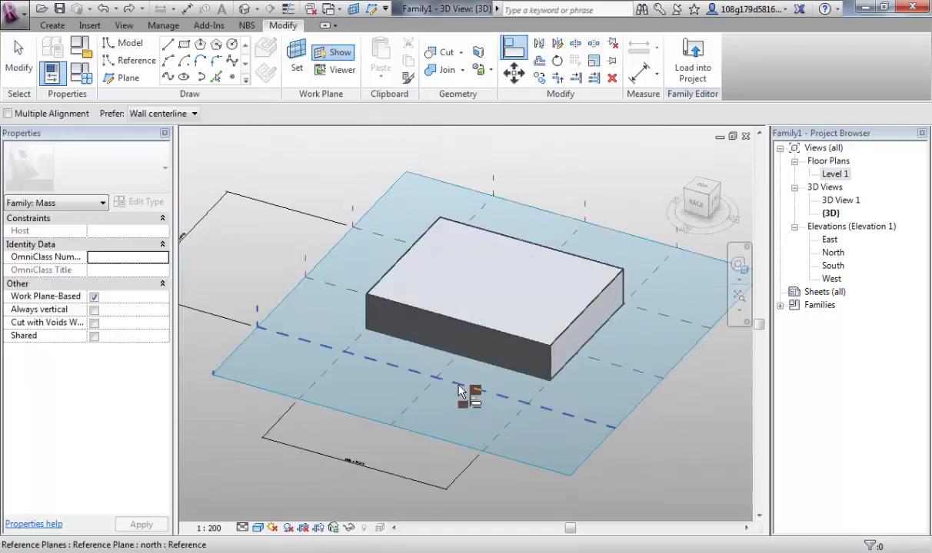
click(460, 392)
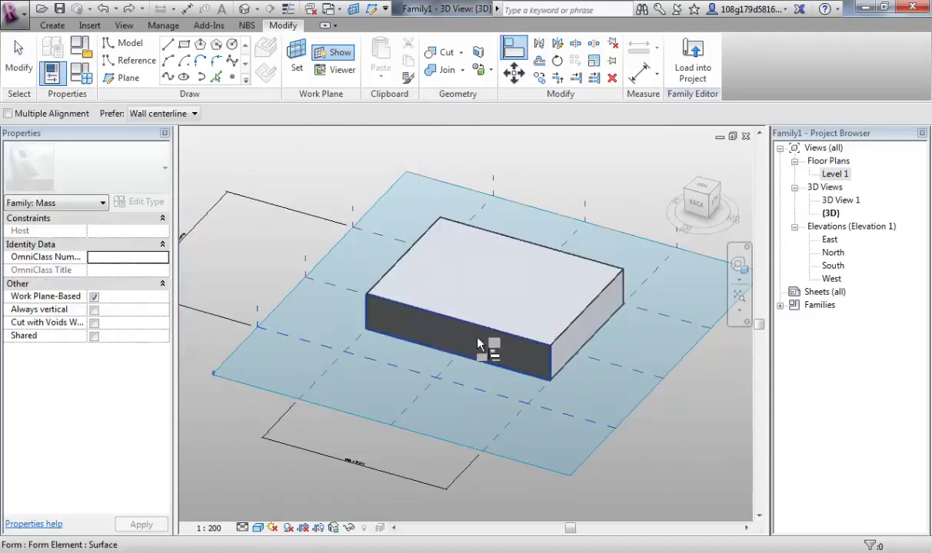
click(455, 334)
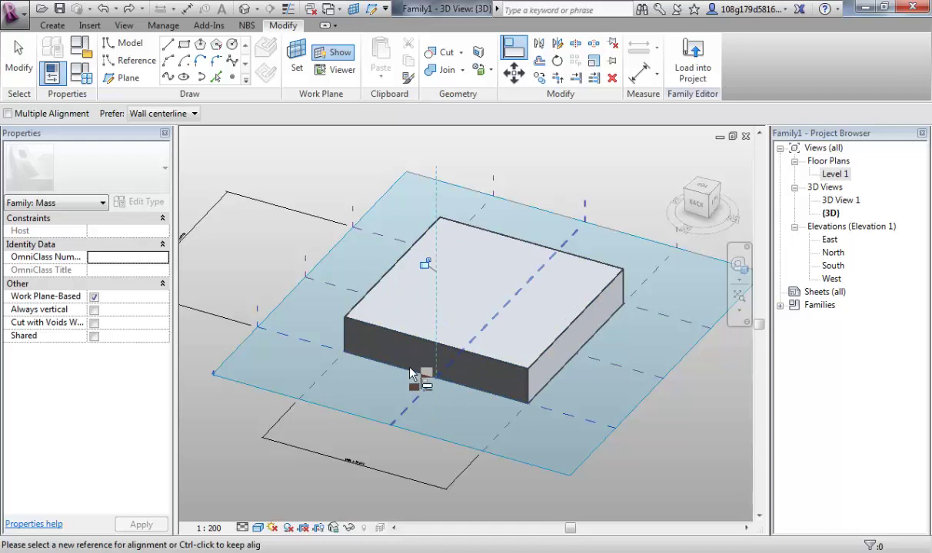
click(423, 264)
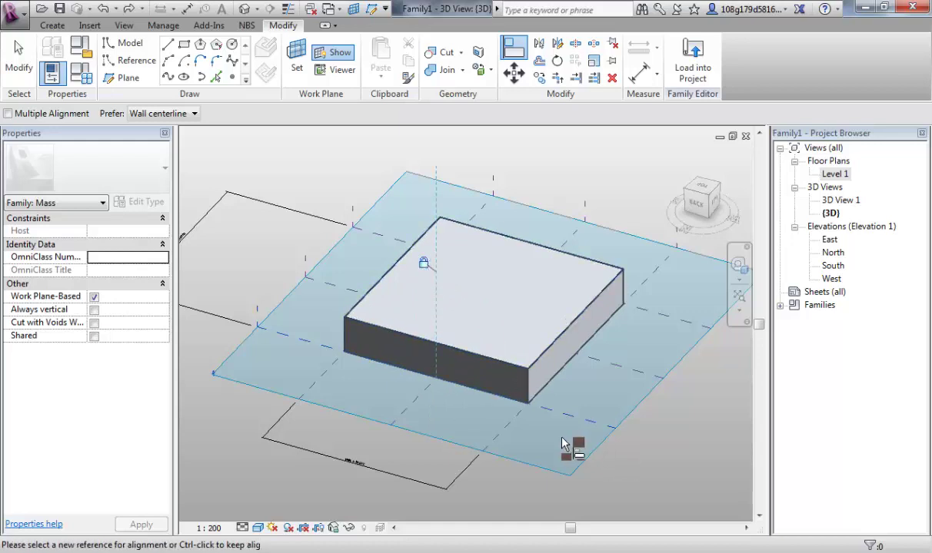
key(Escape)
shift+middle_drag(615, 458, 613, 531)
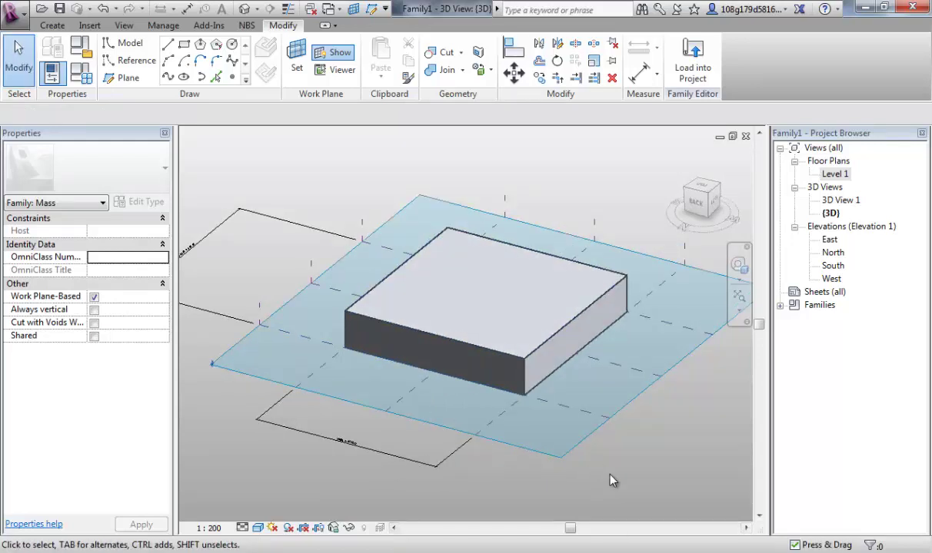
shift+middle_drag(610, 480, 593, 411)
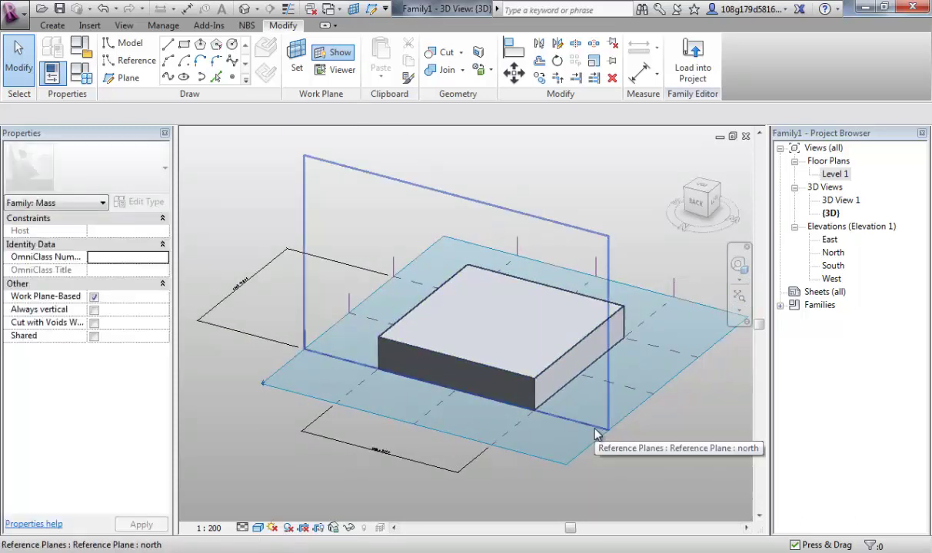
Drag the north and west reference planes inward so the box is 28000 deep and 36000 wide
click(595, 435)
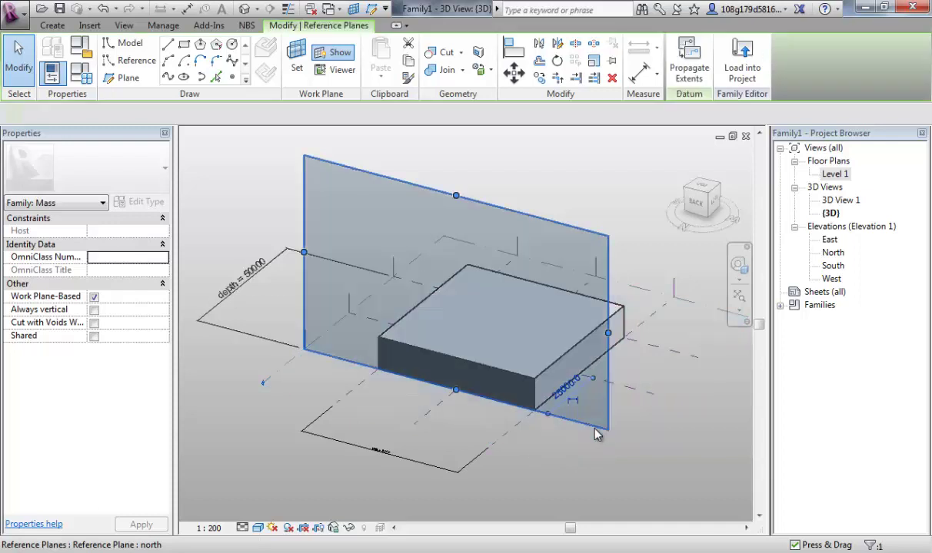
drag(601, 415, 607, 414)
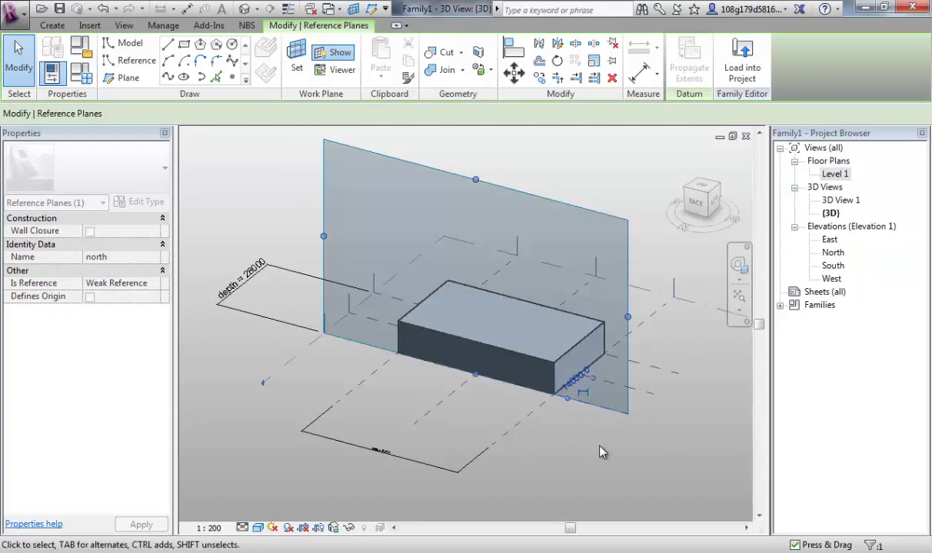
click(509, 422)
drag(510, 422, 489, 422)
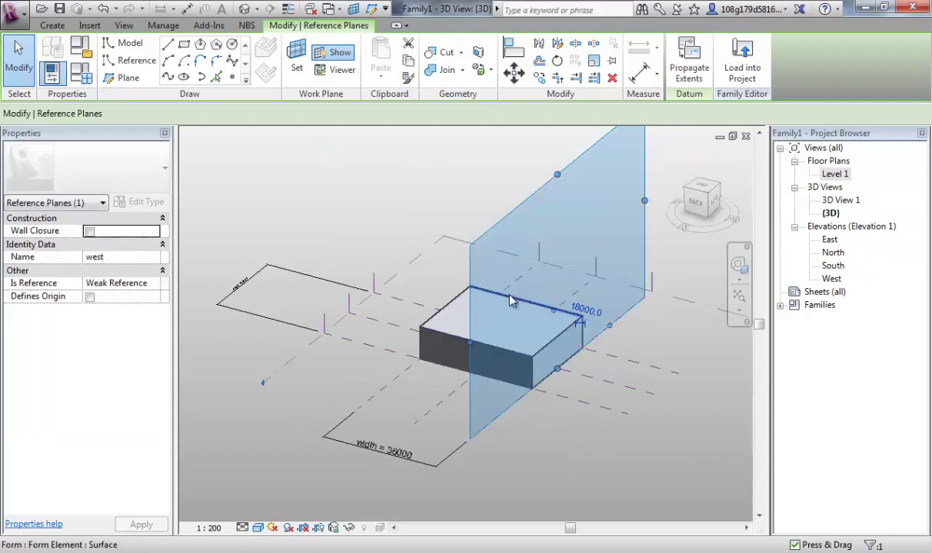
click(538, 473)
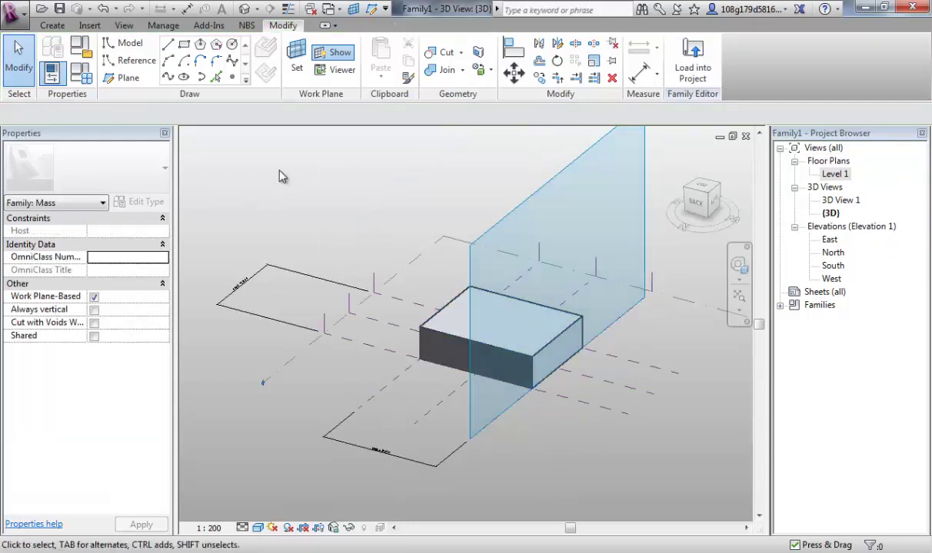
middle_drag(280, 171, 331, 206)
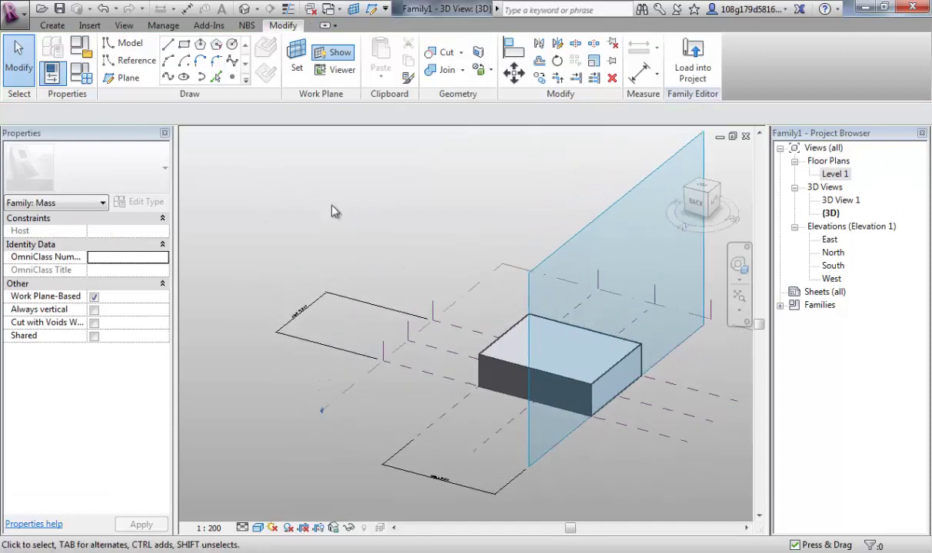
In Family Types, set width and depth back to 50000, applying each to the box
click(84, 72)
click(112, 258)
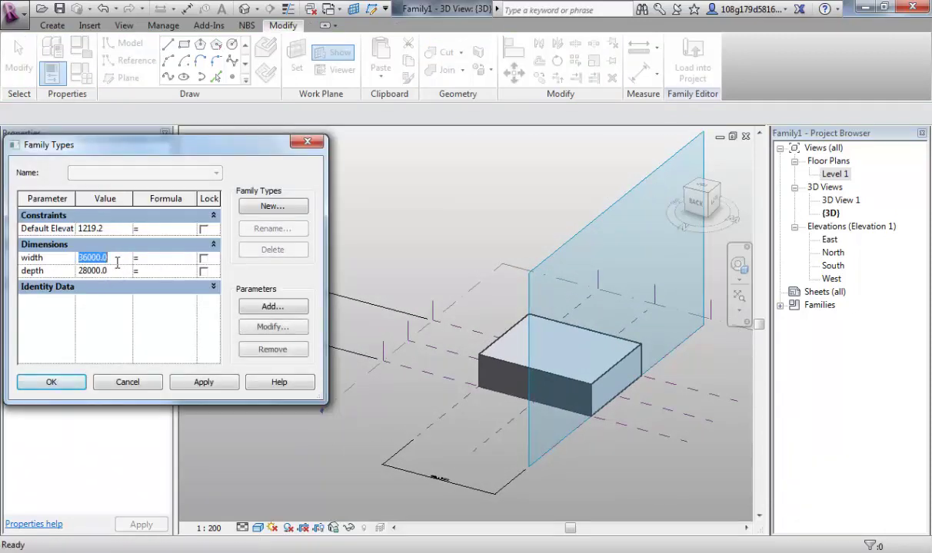
text(5)
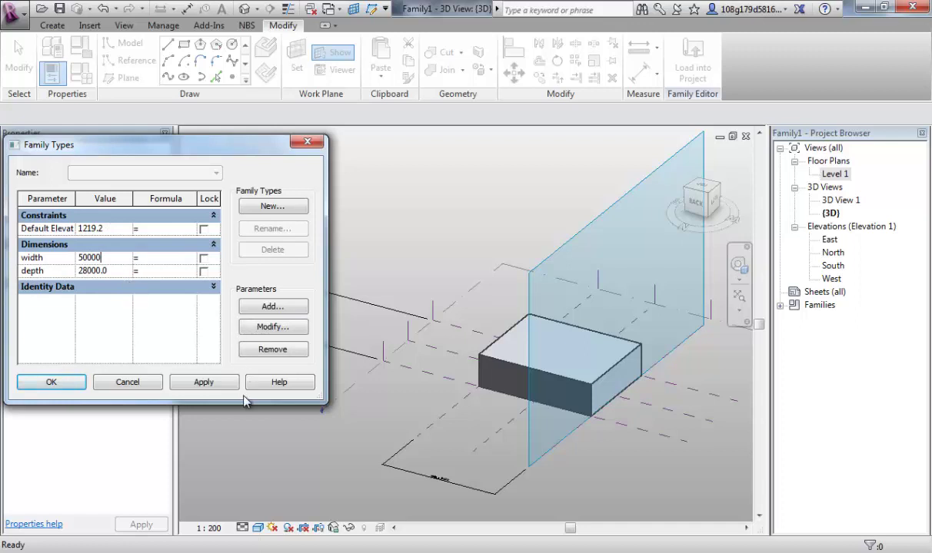
click(208, 382)
click(111, 270)
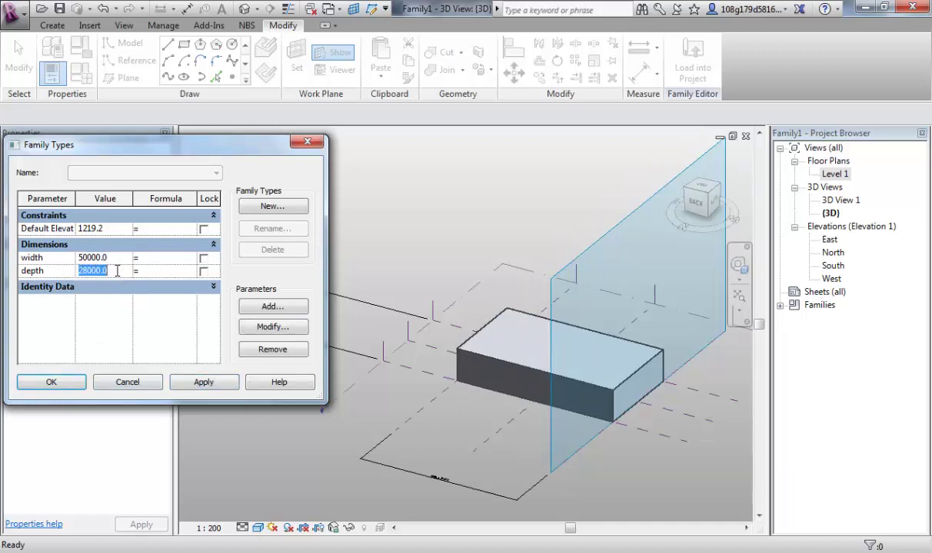
text(50000)
click(204, 382)
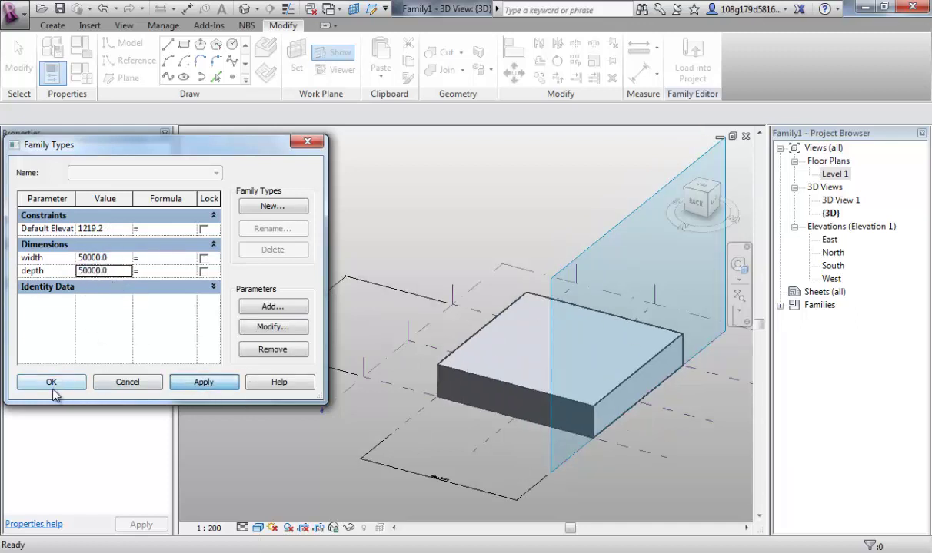
click(61, 382)
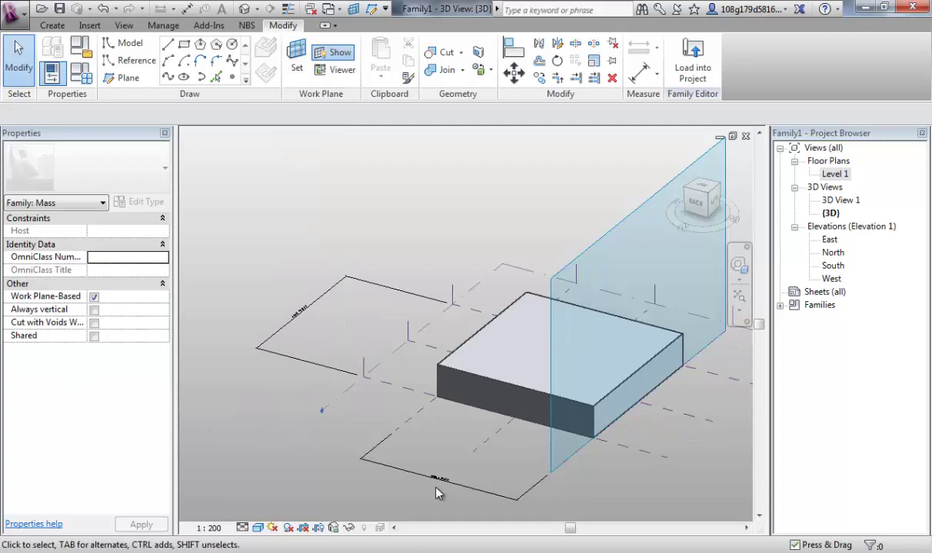
scroll(300, 392, down, 2)
middle_drag(299, 392, 279, 346)
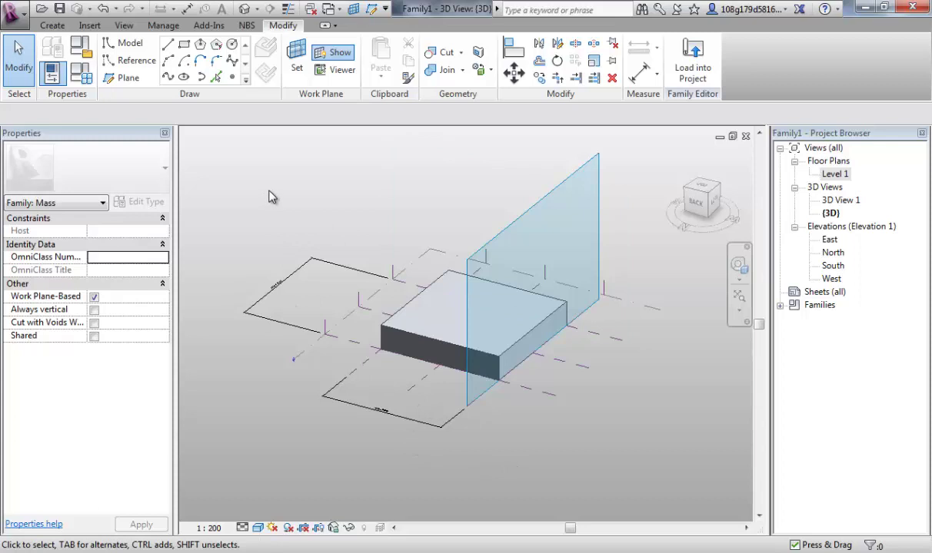
In the North elevation, draw a horizontal reference plane above the box
double_click(834, 253)
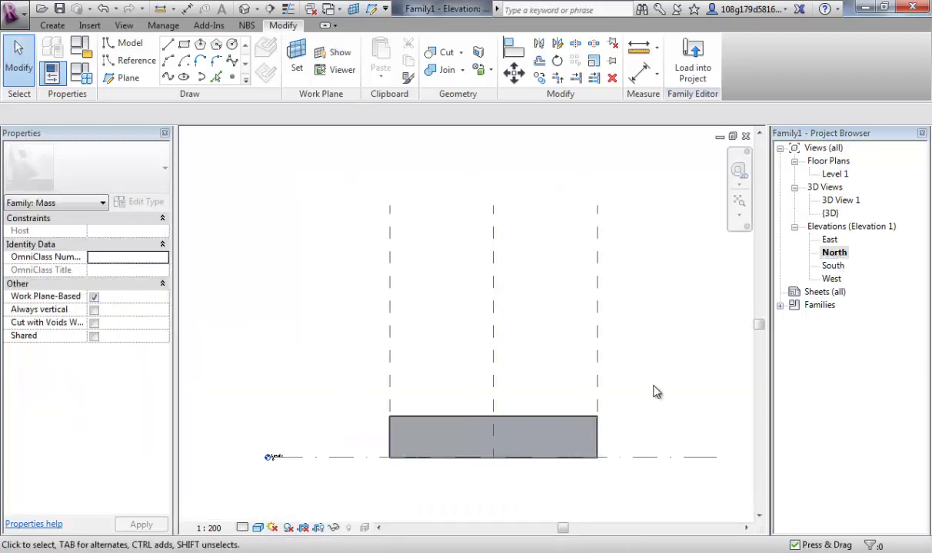
middle_drag(655, 389, 534, 333)
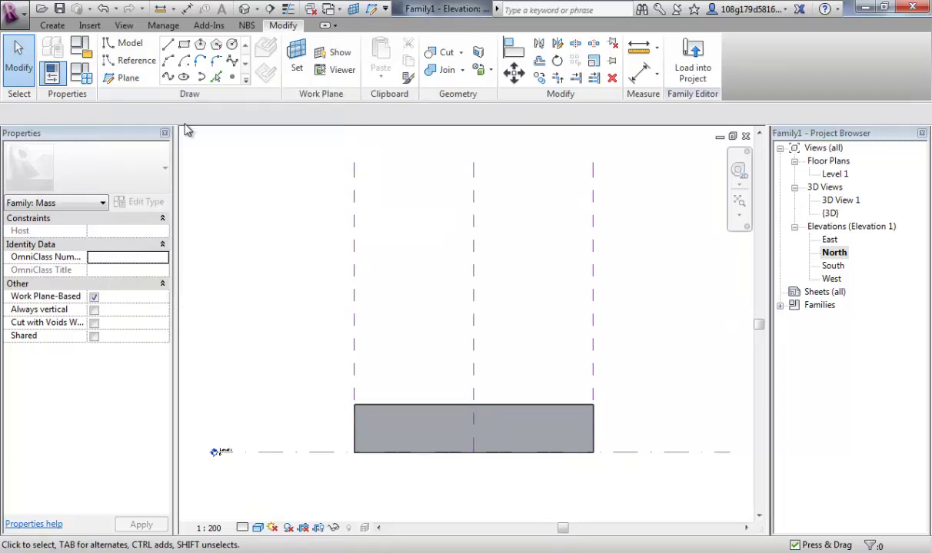
click(115, 78)
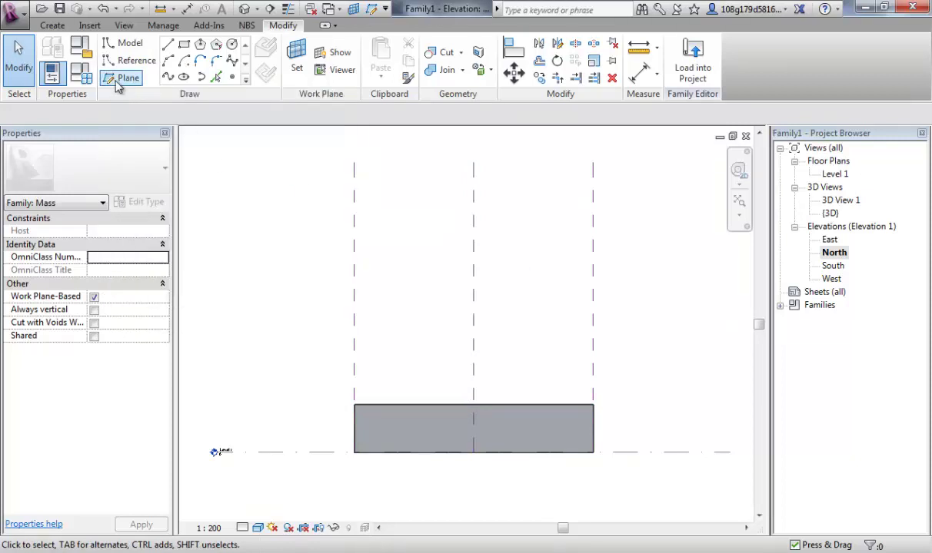
click(242, 253)
click(662, 253)
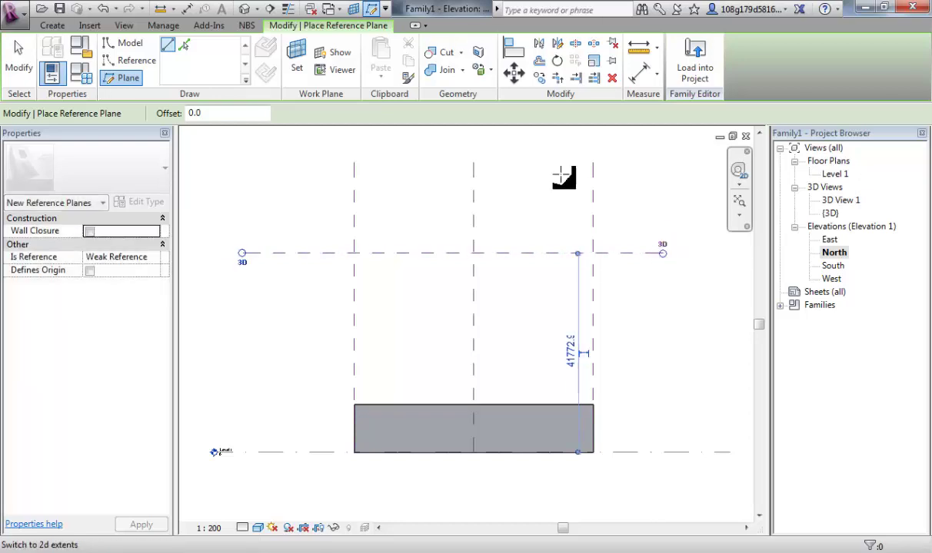
key(Escape)
key(Escape)
Name the new horizontal reference plane 'top' in the Properties palette
click(505, 259)
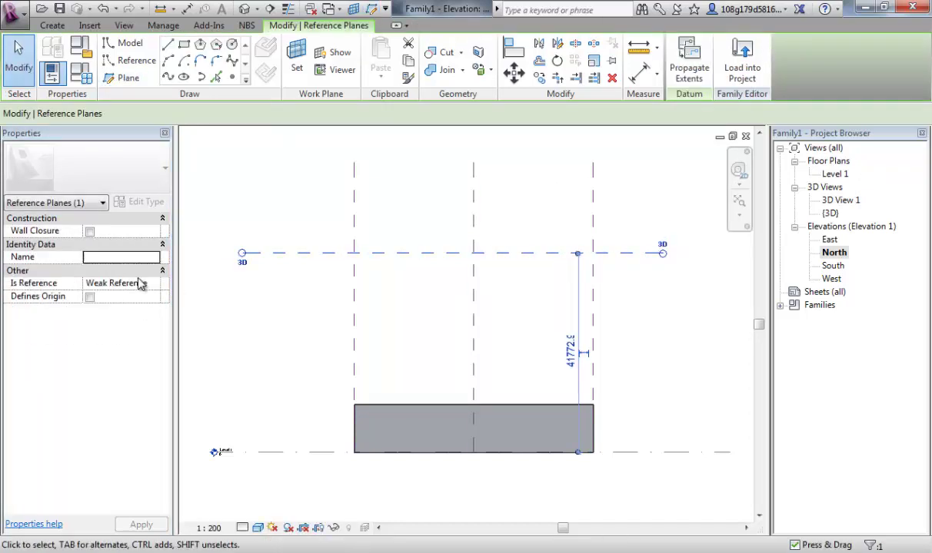
click(127, 257)
text(top)
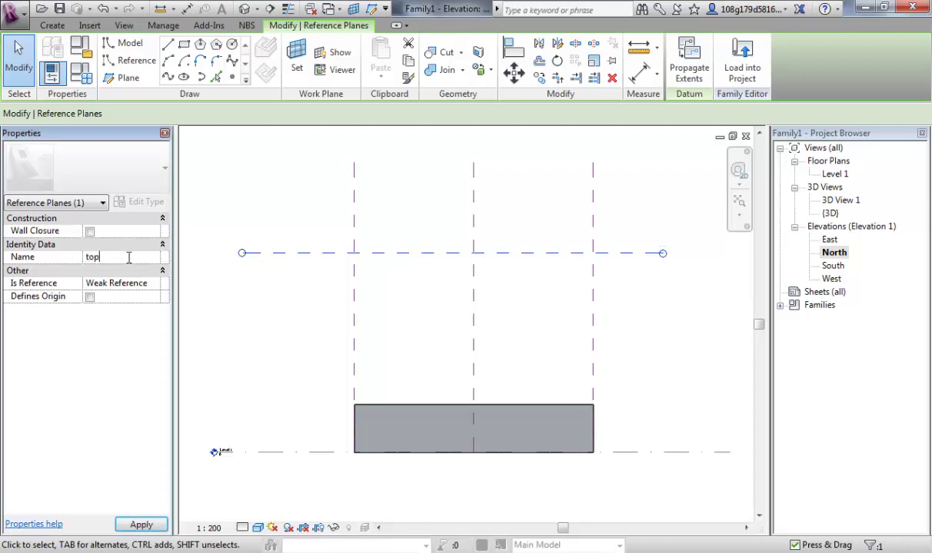
click(231, 325)
click(284, 259)
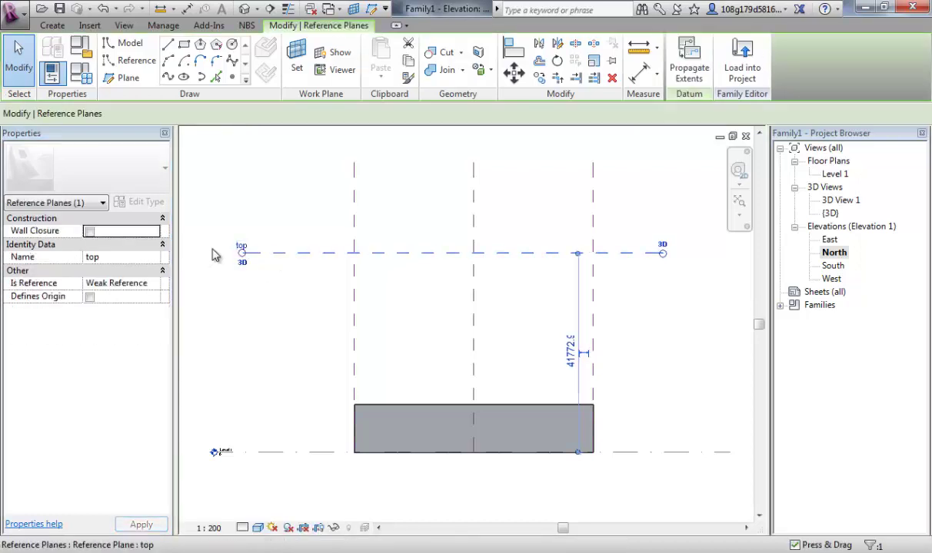
click(339, 315)
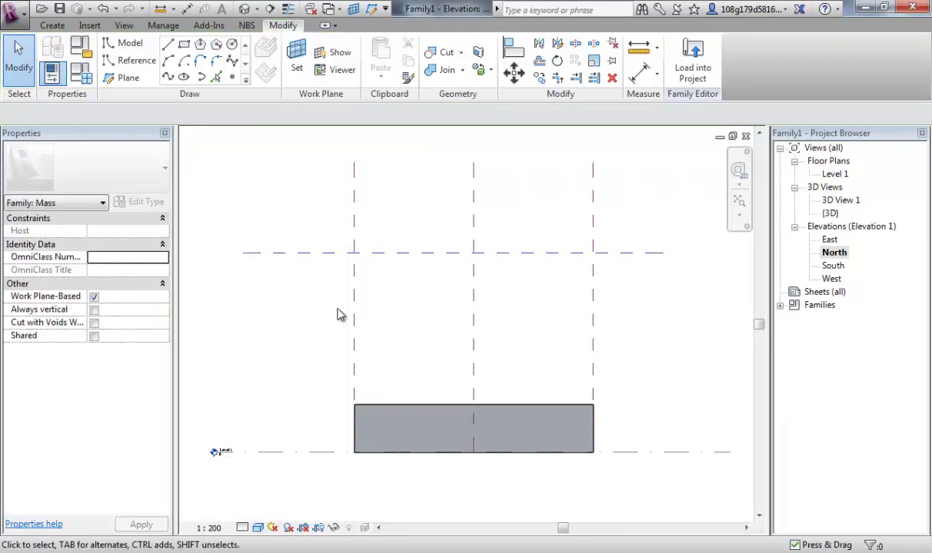
In the 3D view, align the mass's top face up to the top reference plane and lock it
click(244, 8)
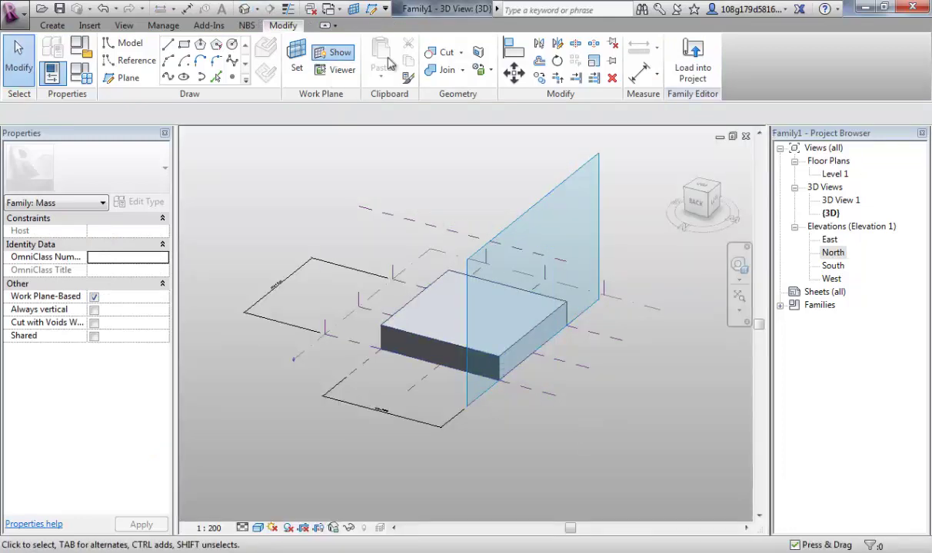
click(514, 47)
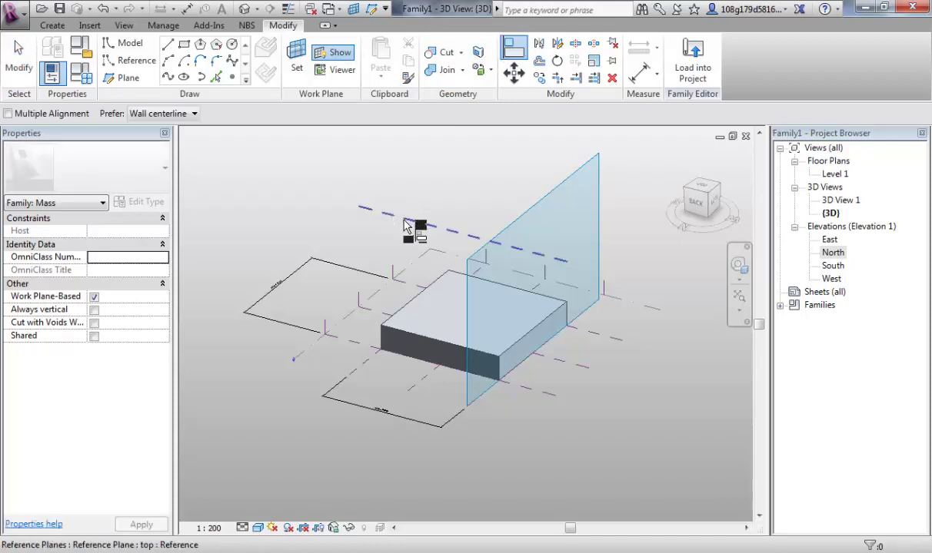
click(407, 226)
click(452, 318)
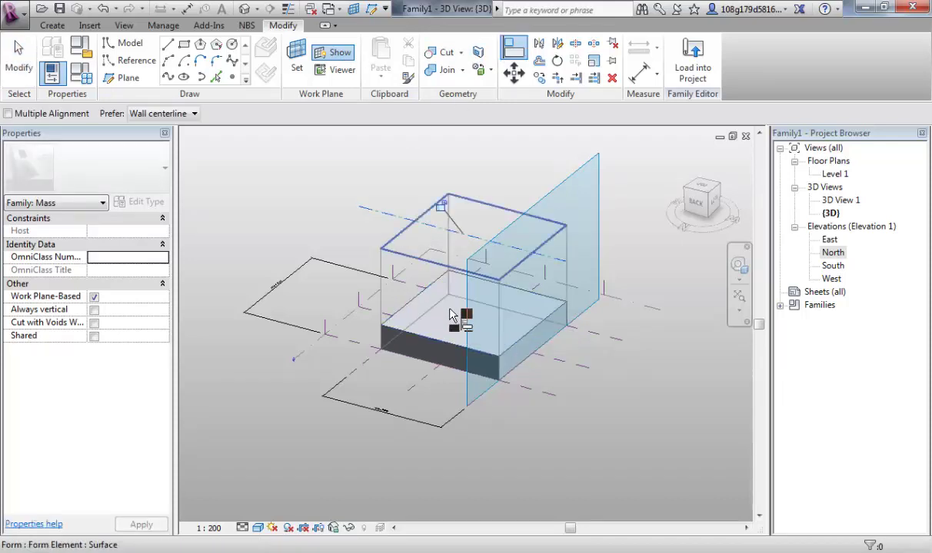
click(441, 206)
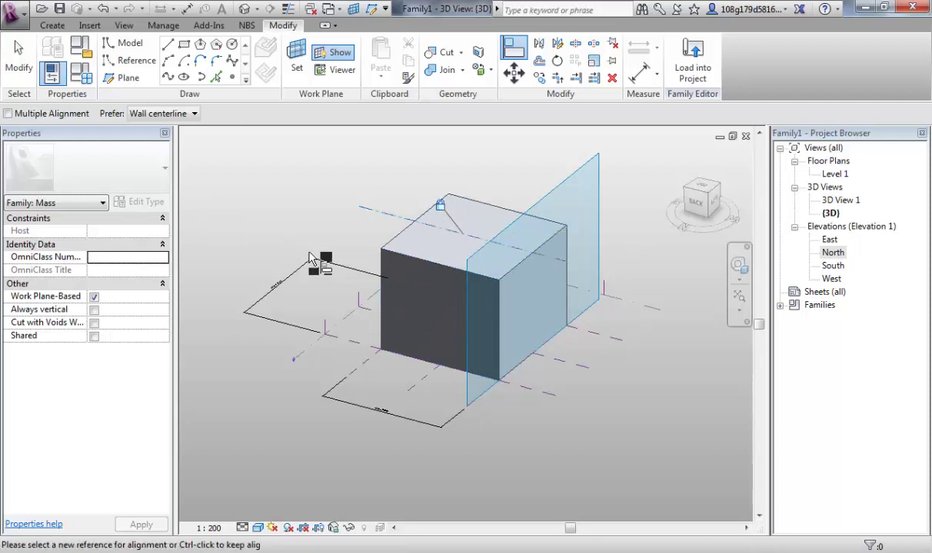
key(Escape)
key(Escape)
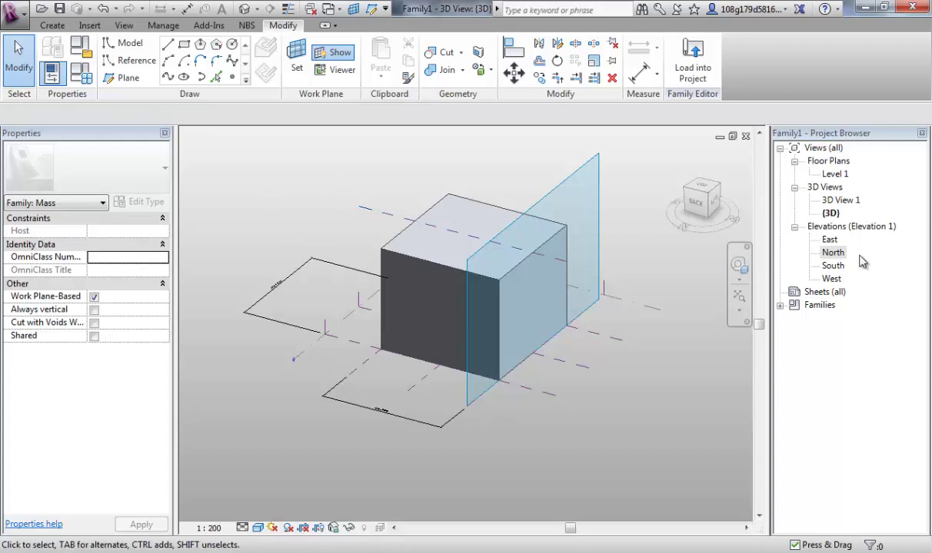
In the North elevation, dimension from the top plane to Level 1 and set the view scale to 1:1000
double_click(834, 253)
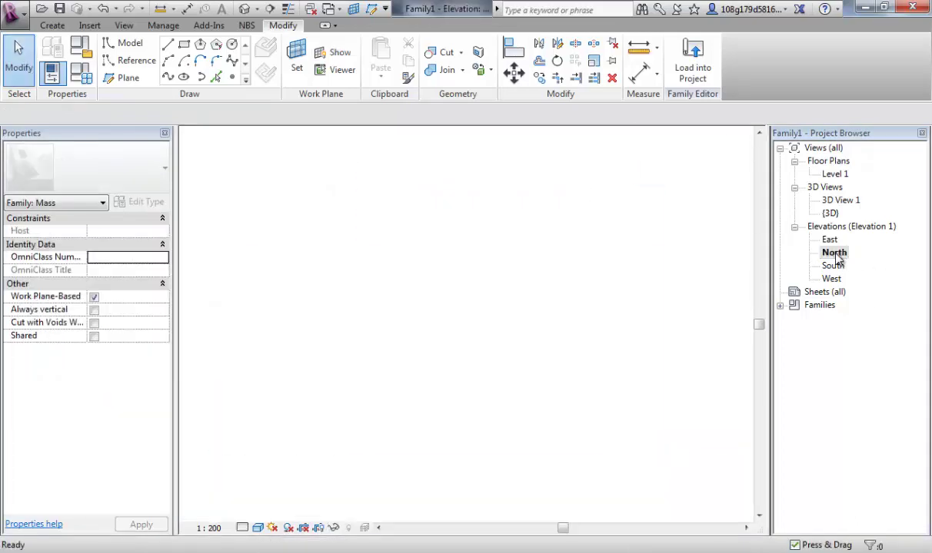
click(641, 77)
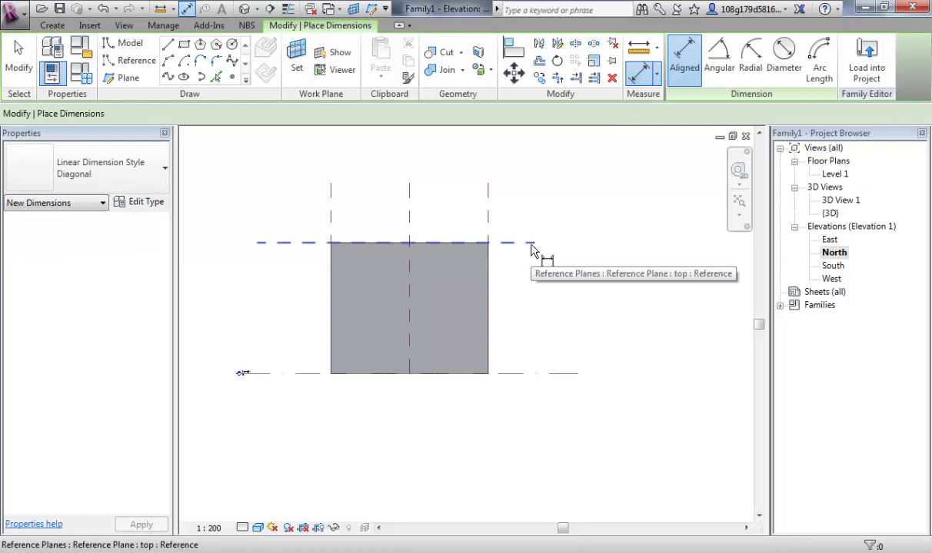
click(535, 243)
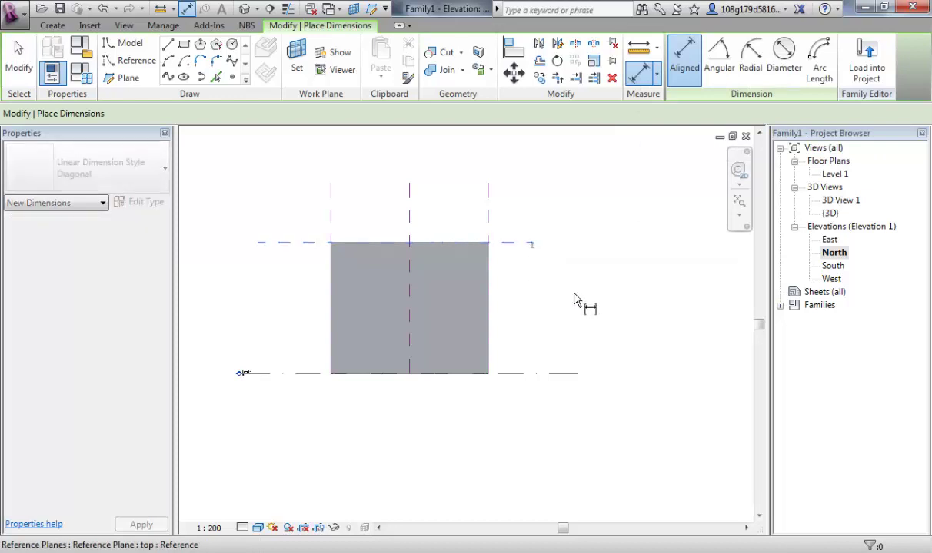
click(528, 380)
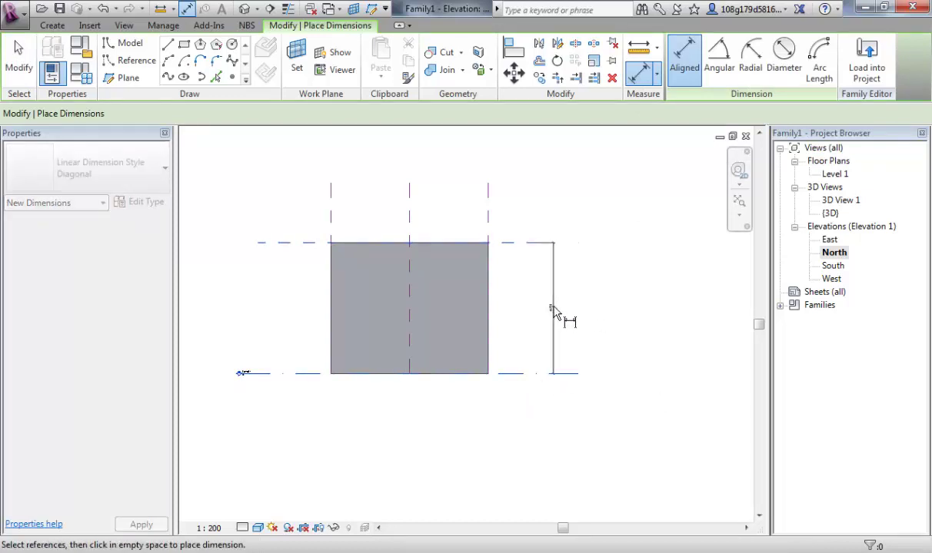
click(554, 311)
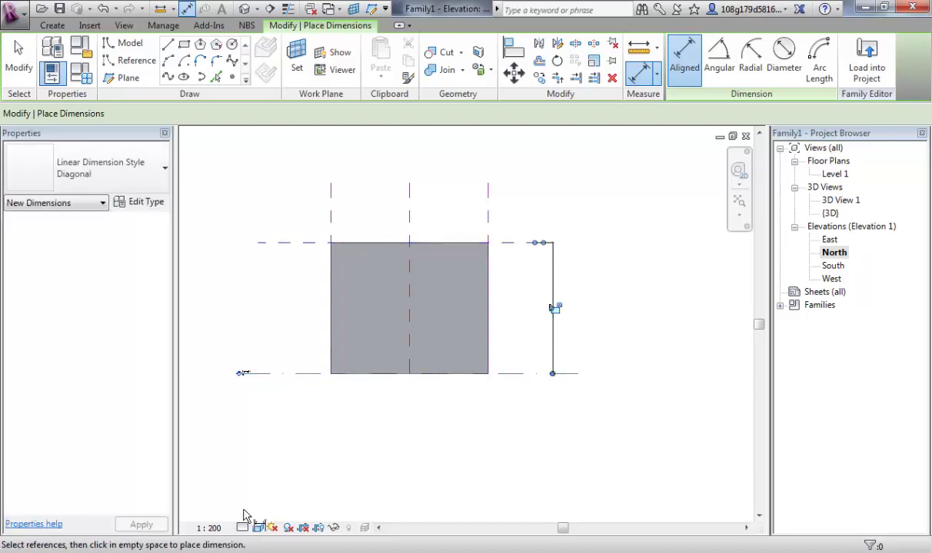
click(209, 528)
click(221, 479)
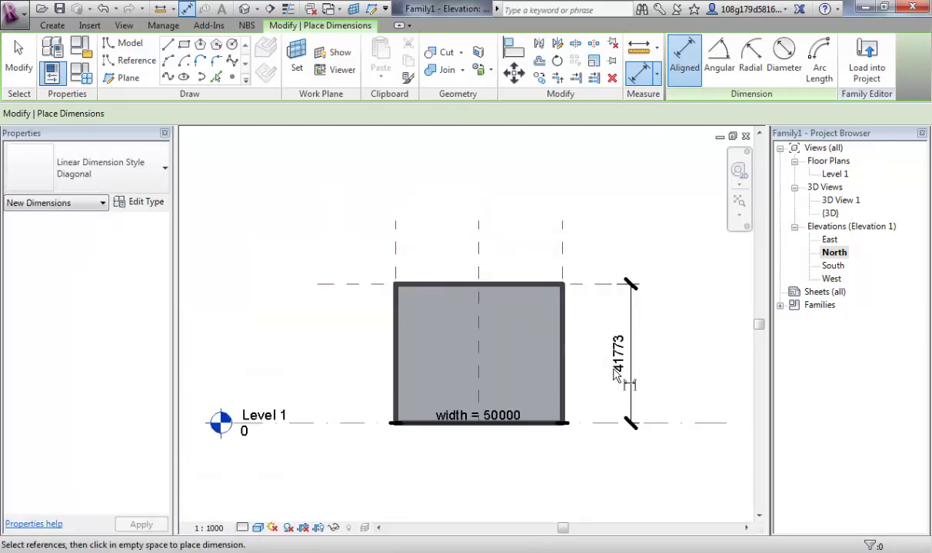
key(Escape)
key(Escape)
Label the 41773 dimension with a new instance parameter named height
click(635, 356)
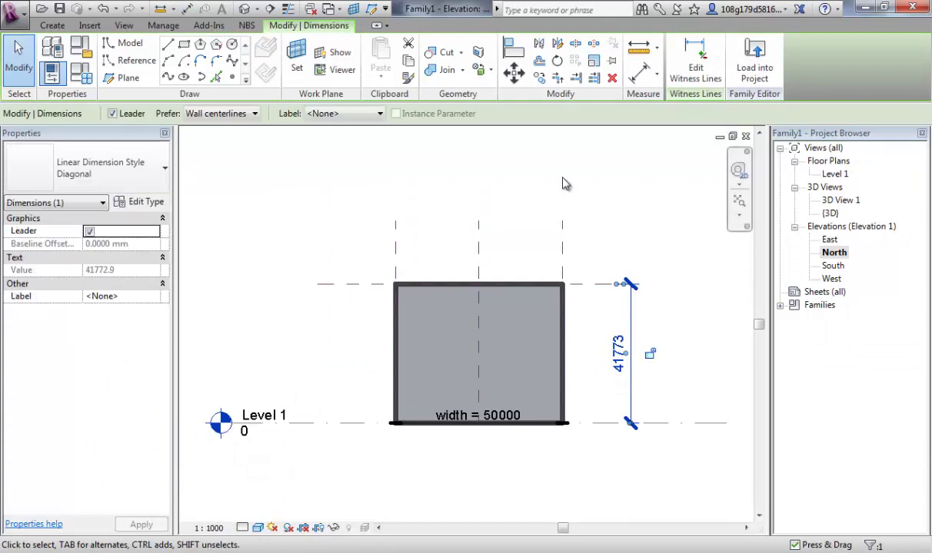
click(380, 115)
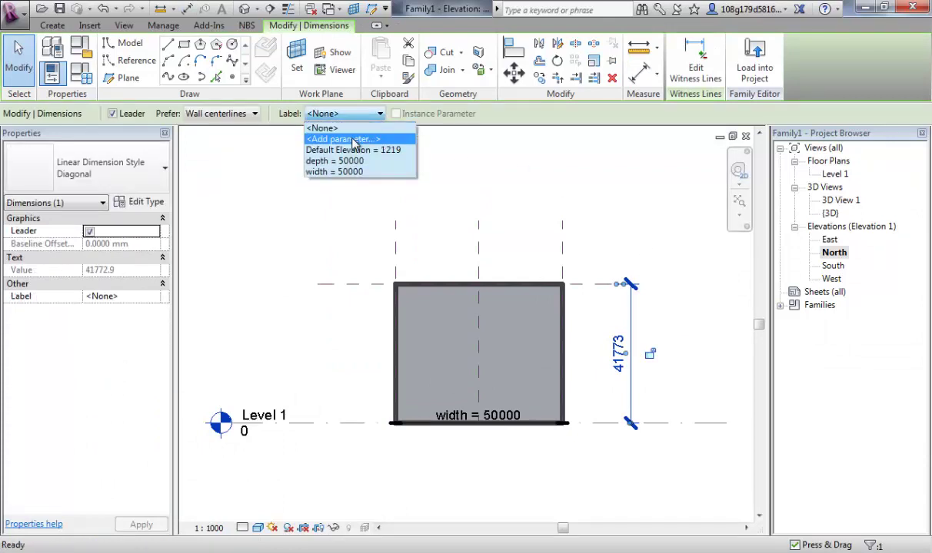
click(355, 140)
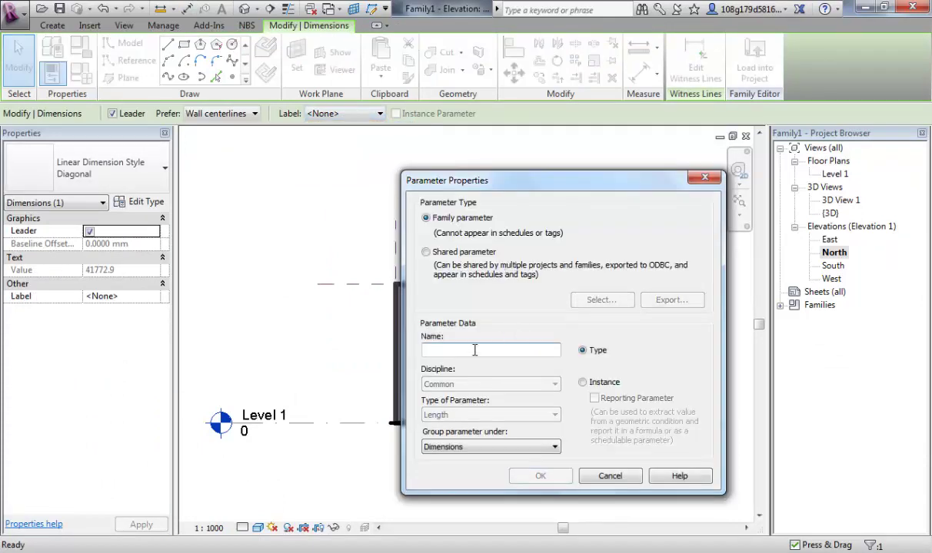
text(height)
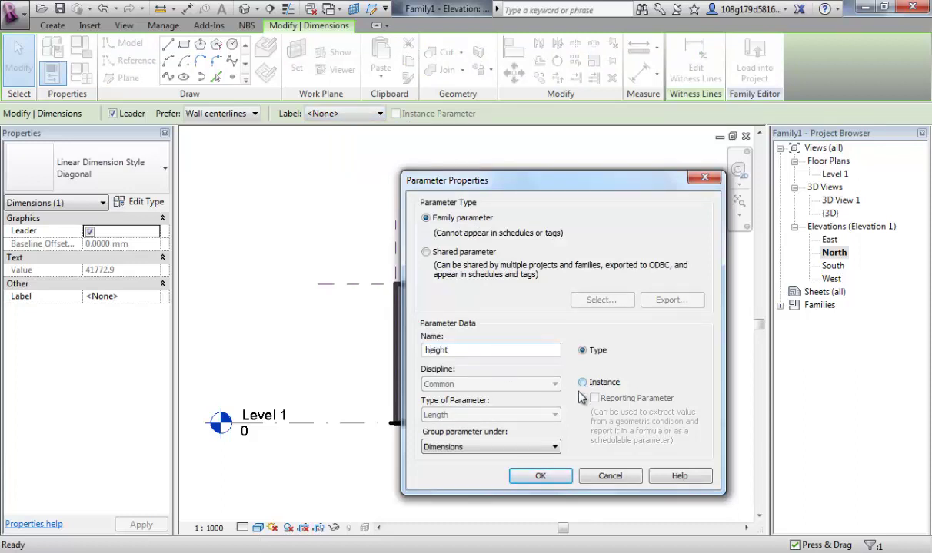
click(584, 383)
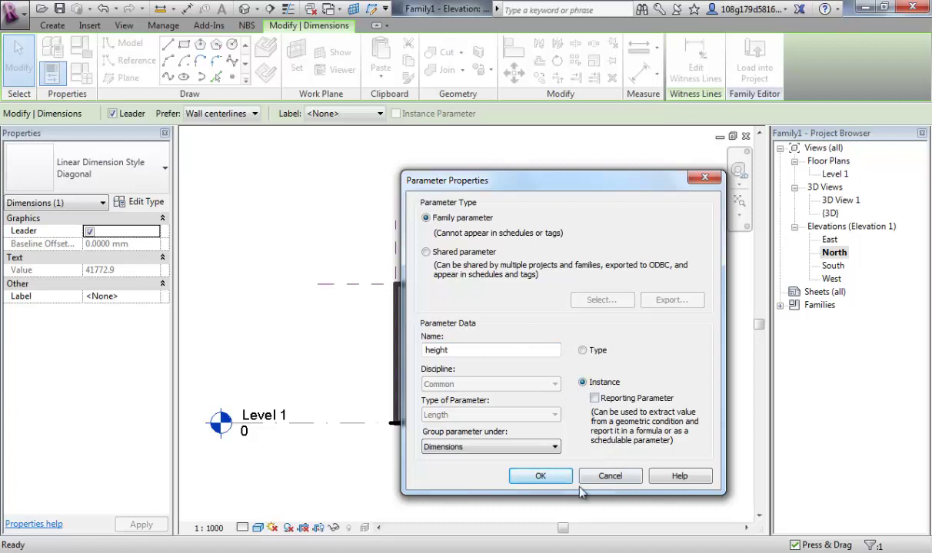
click(538, 476)
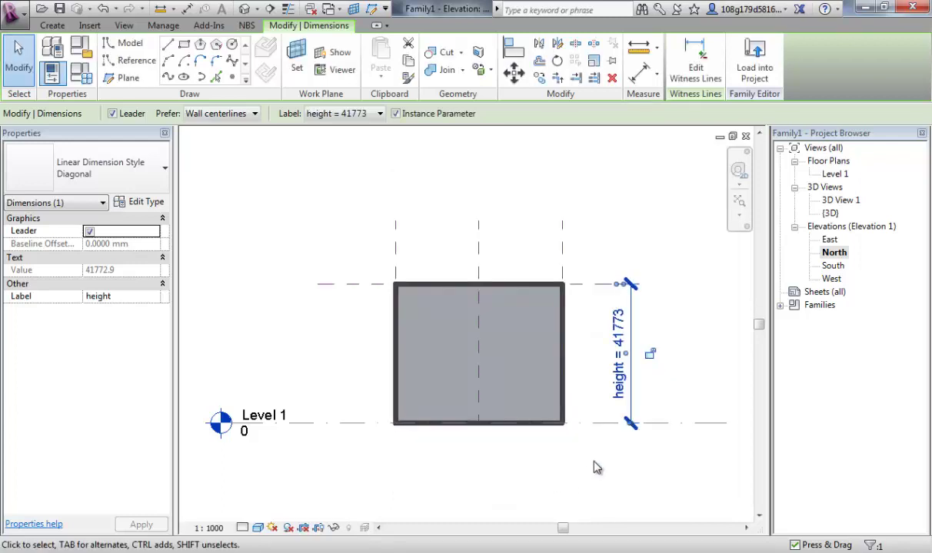
click(659, 433)
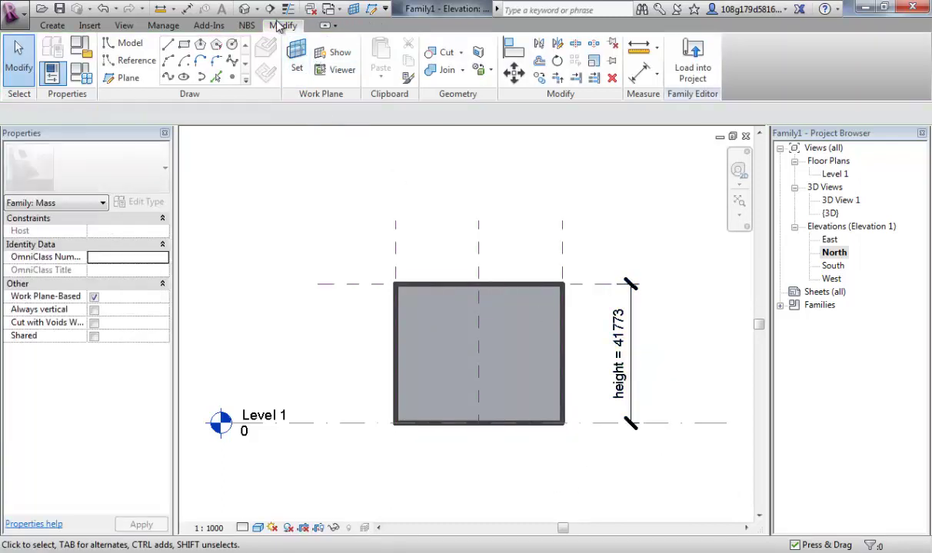
In the 3D view, set the height parameter to 30000 in Family Types and apply it
click(244, 8)
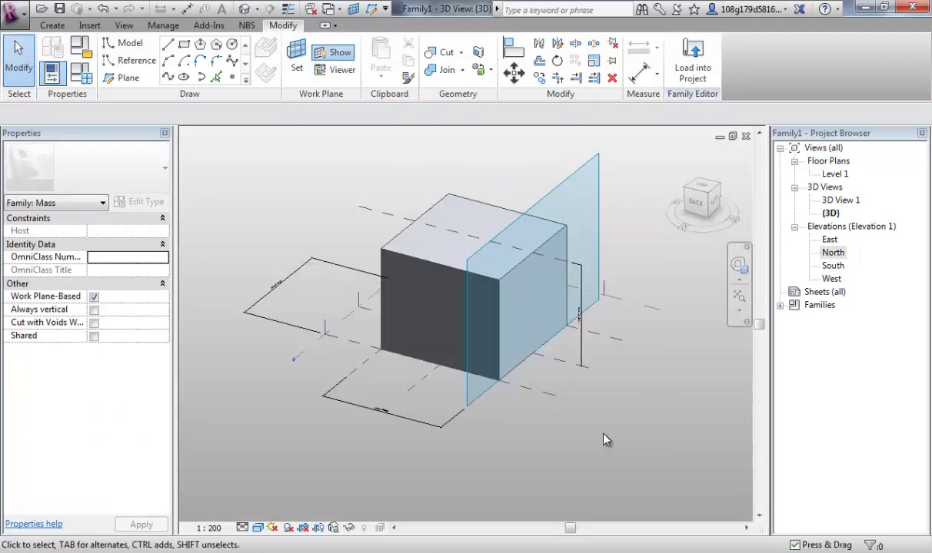
middle_drag(604, 440, 672, 491)
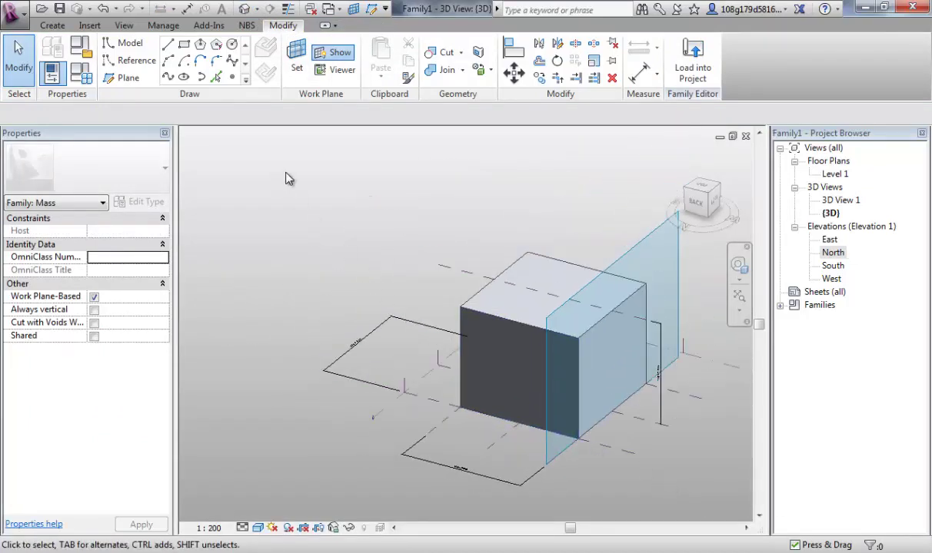
click(81, 76)
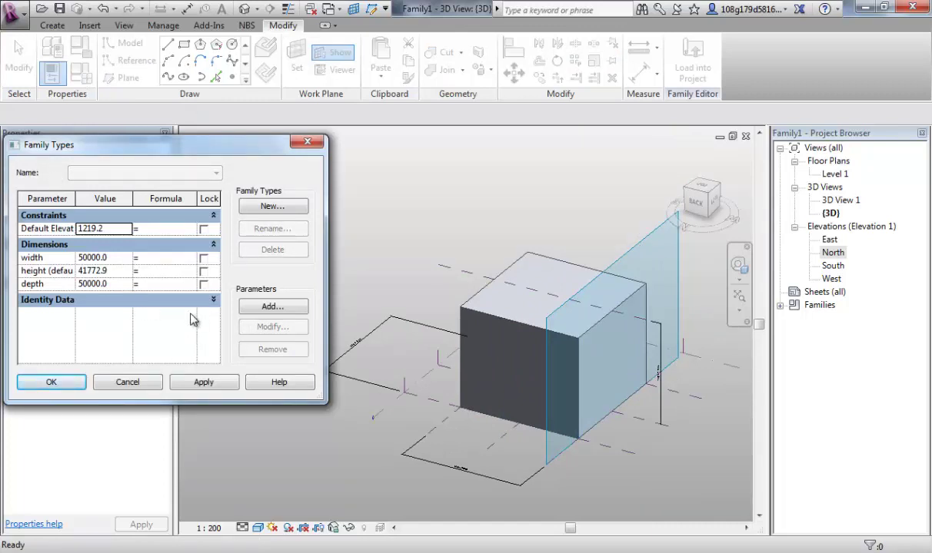
click(120, 272)
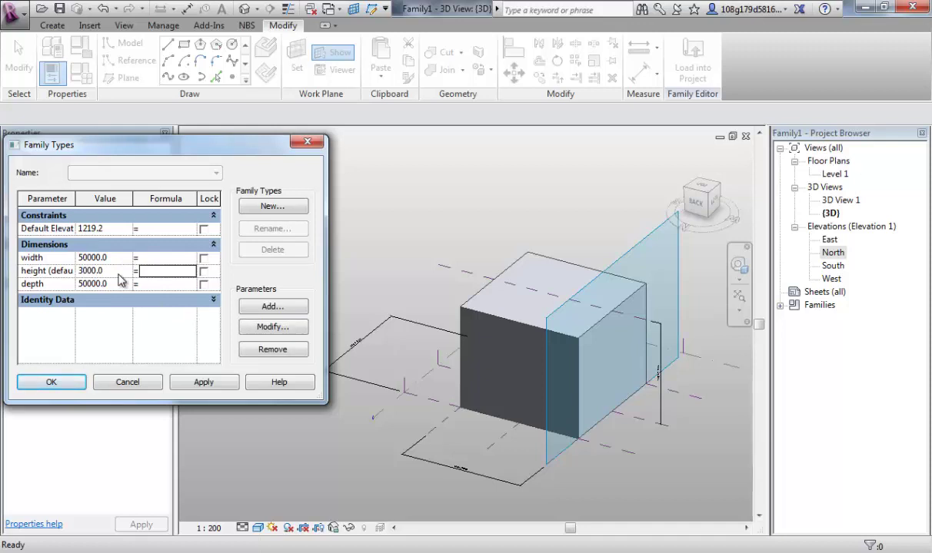
click(92, 270)
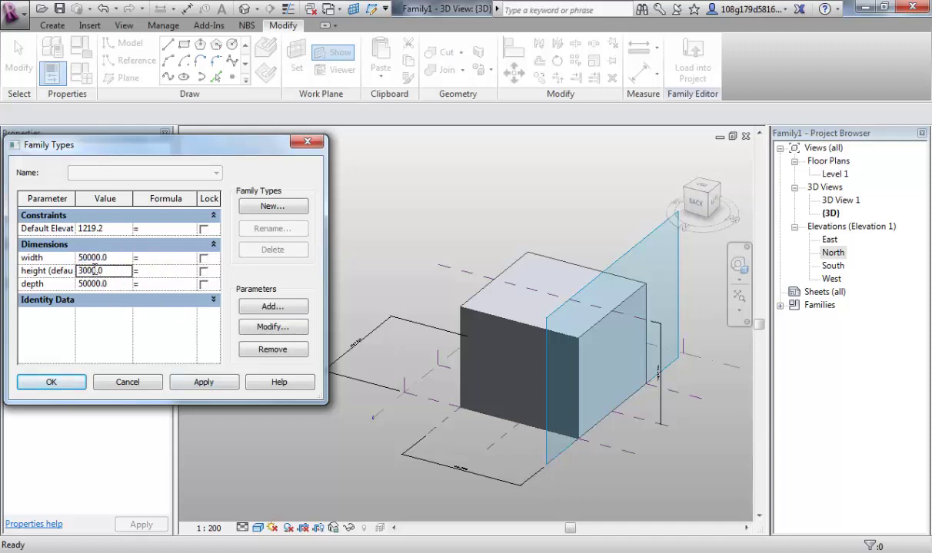
click(223, 389)
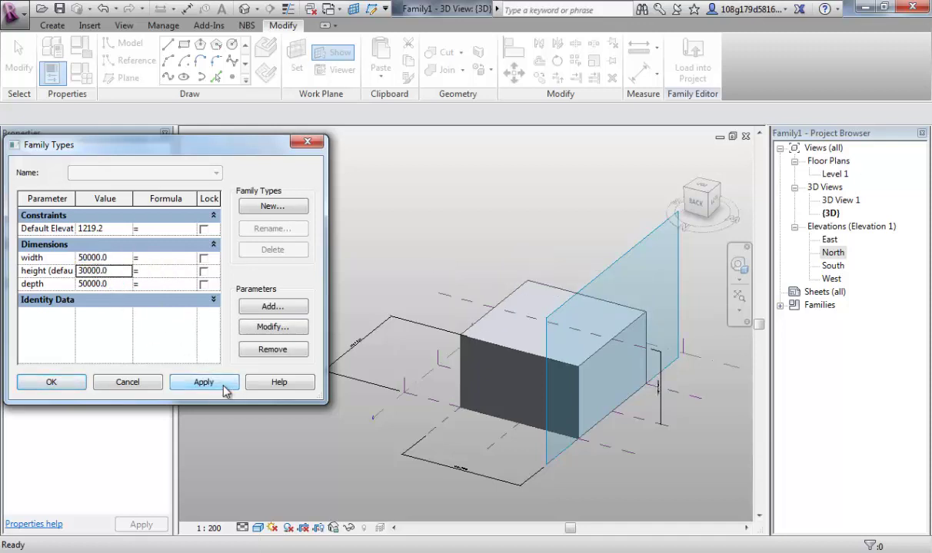
click(51, 382)
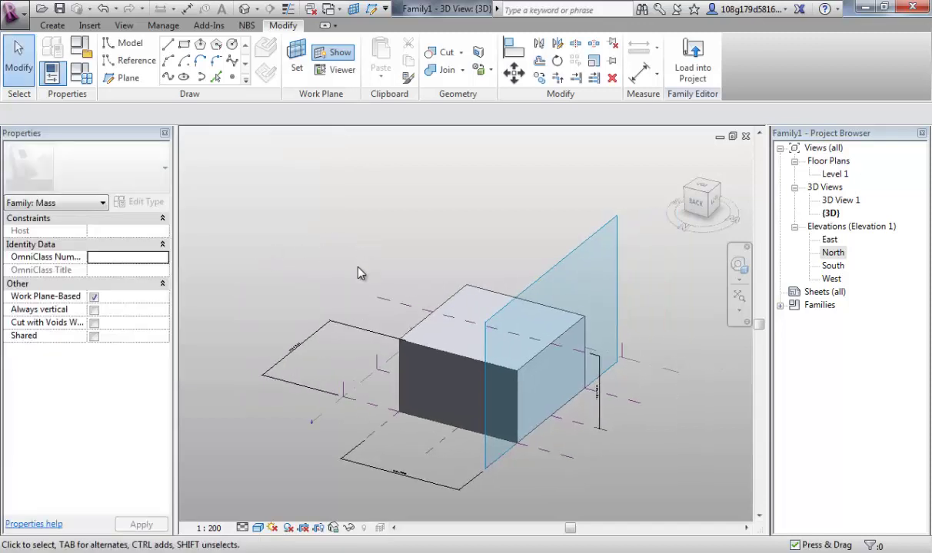
mouse_move(365, 276)
middle_down()
mouse_move(380, 273)
mouse_move(368, 267)
middle_up()
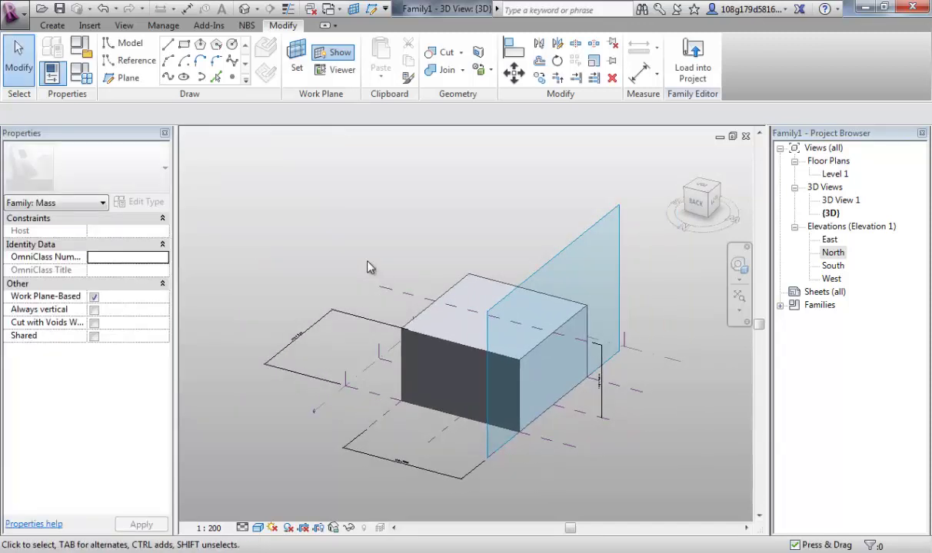